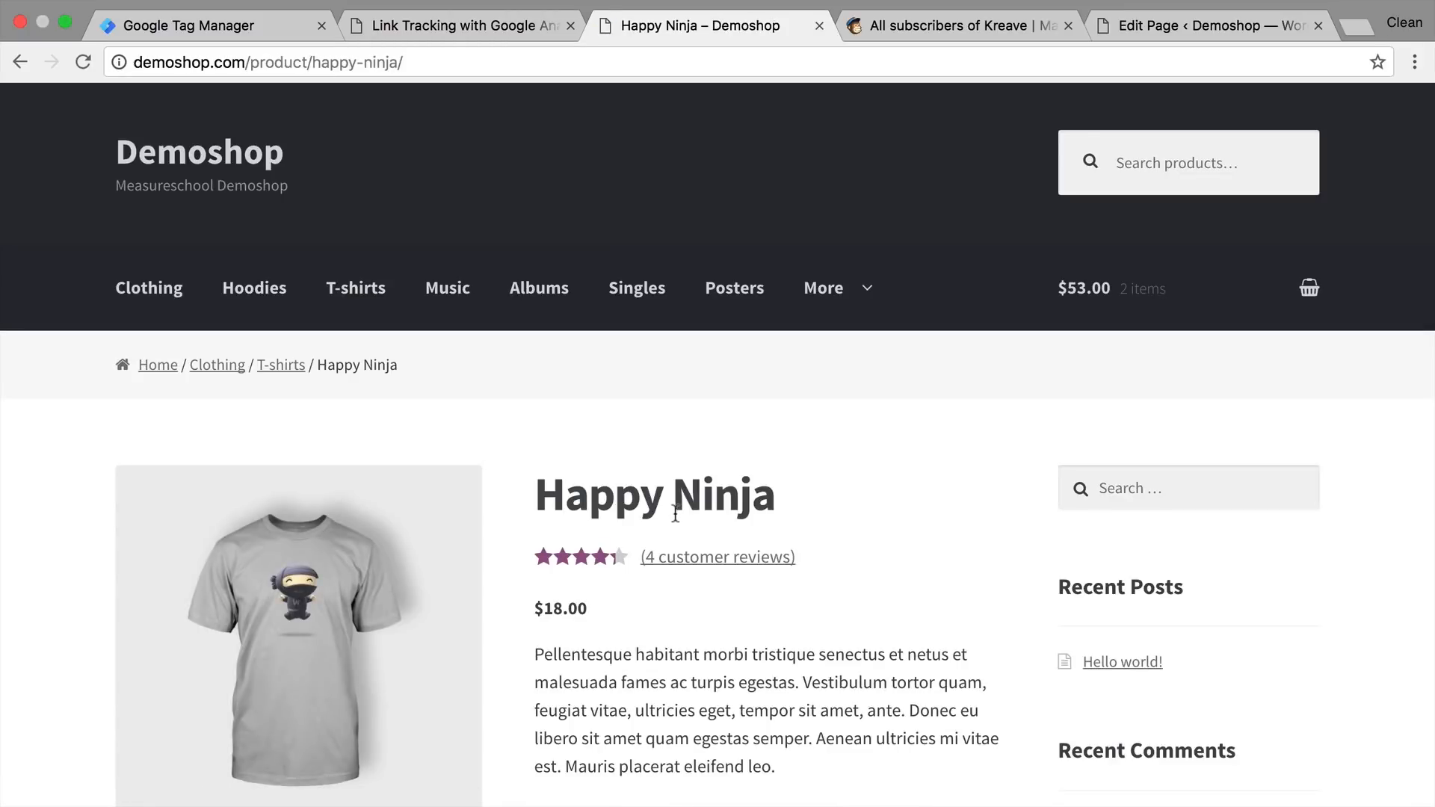
- Open the shop's Mailchimp Contact Form page and subscribe to the mailing list with the saved test name and a test email address
mouse_move(824, 291)
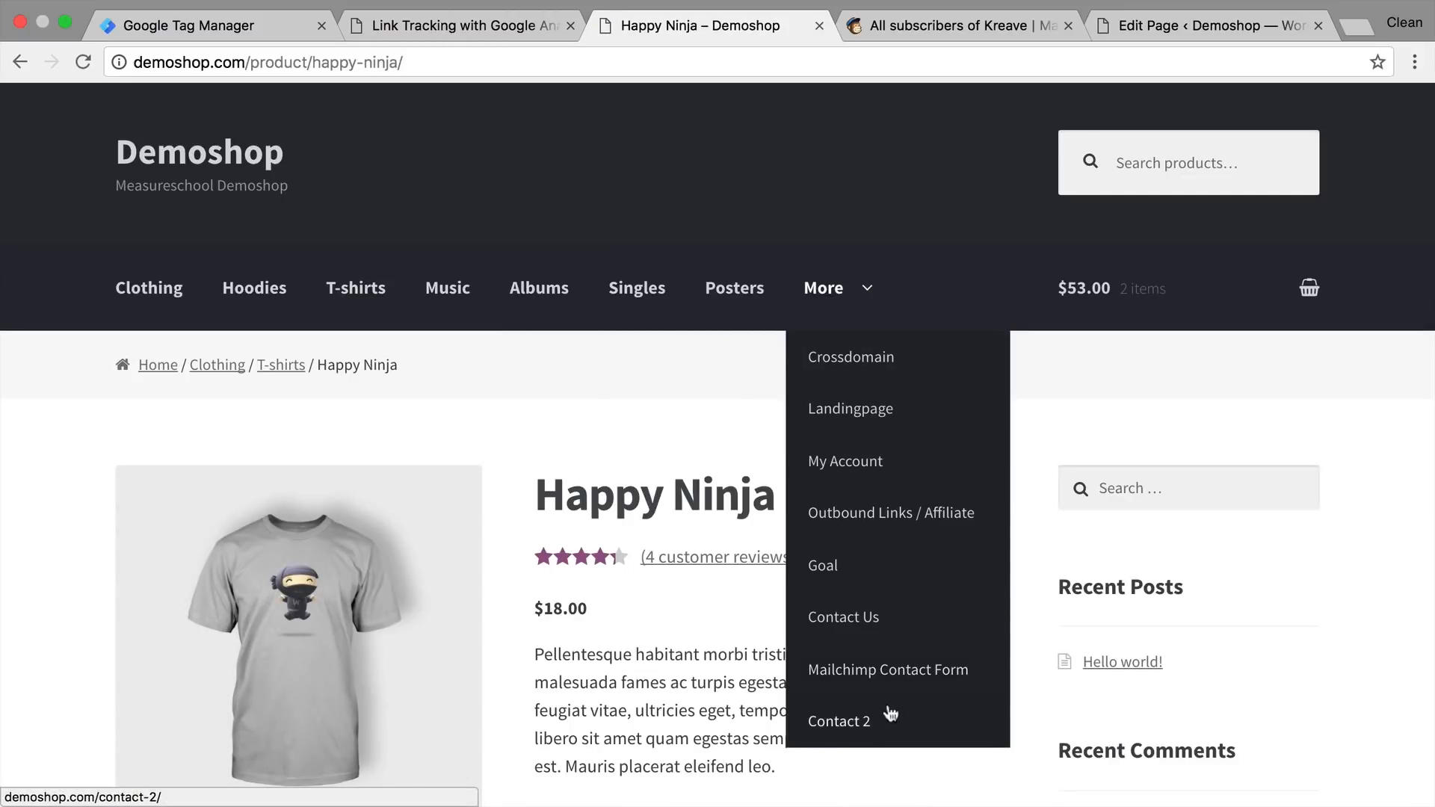
left_click(882, 676)
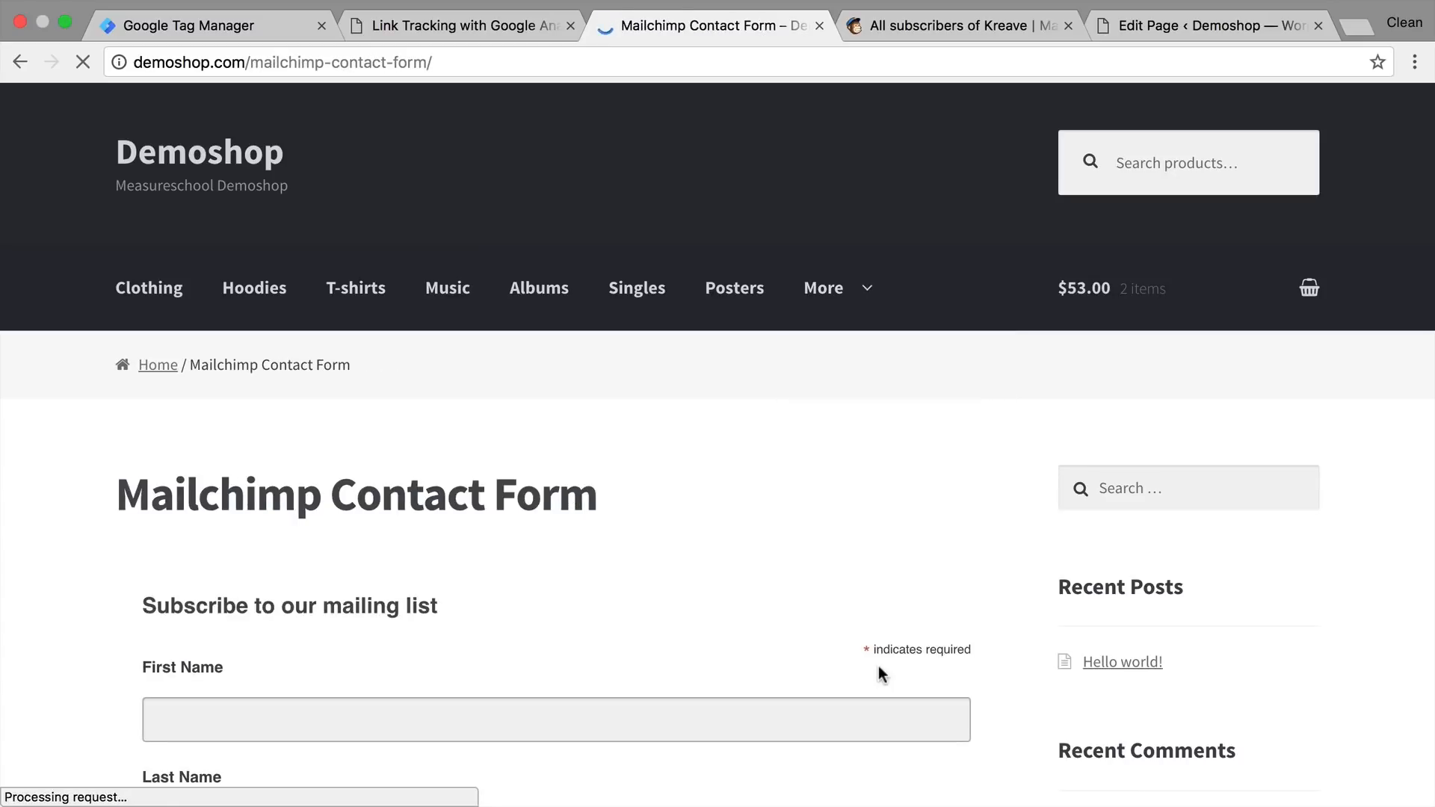
scroll(879, 673, "down", 5)
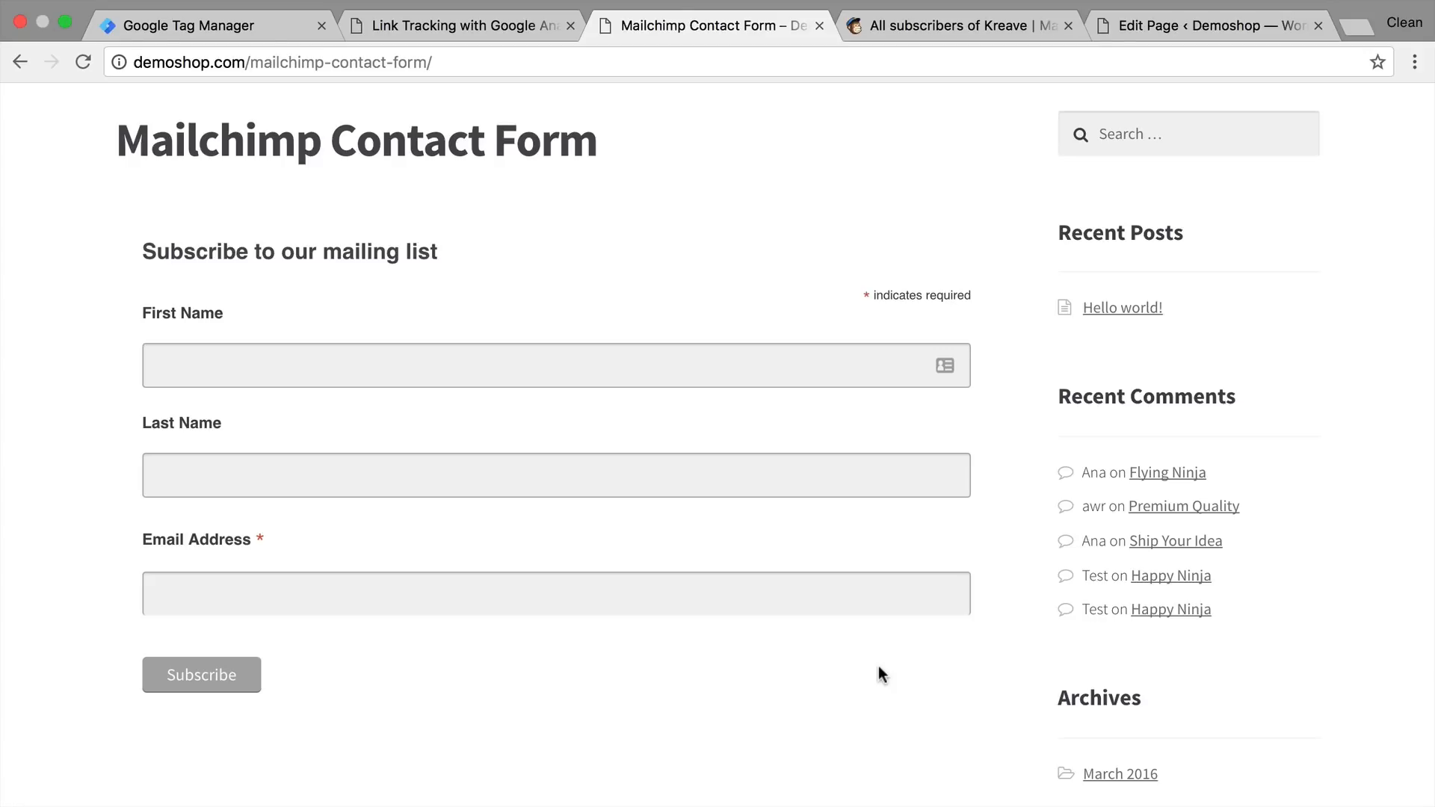
left_click(258, 364)
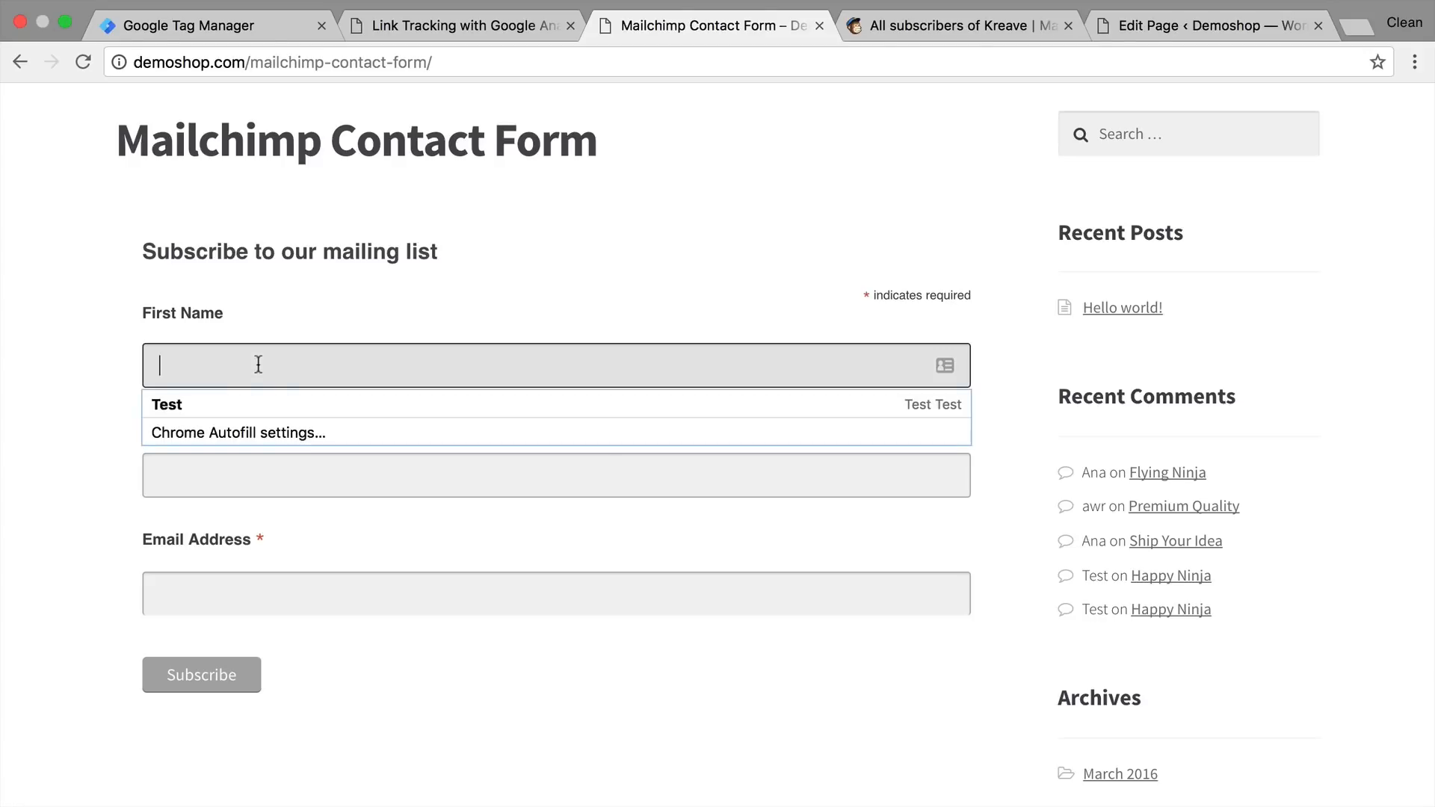
left_click(219, 405)
left_click(169, 594)
type("123")
left_click(199, 676)
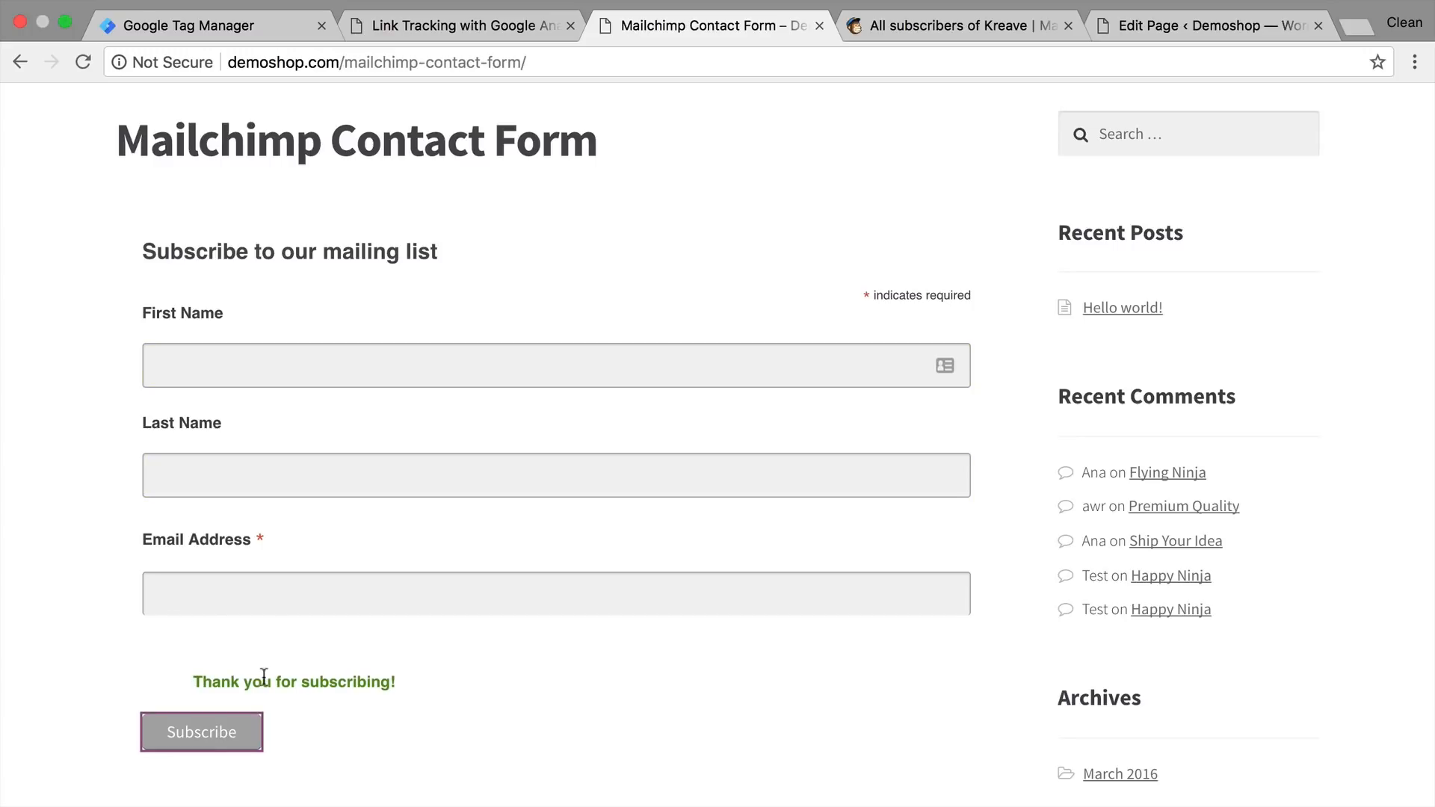
- Switch to Mailchimp and view the newest embed-form subscriber's profile, examining the subscriber details
left_click(906, 25)
scroll(441, 229, "down", 2)
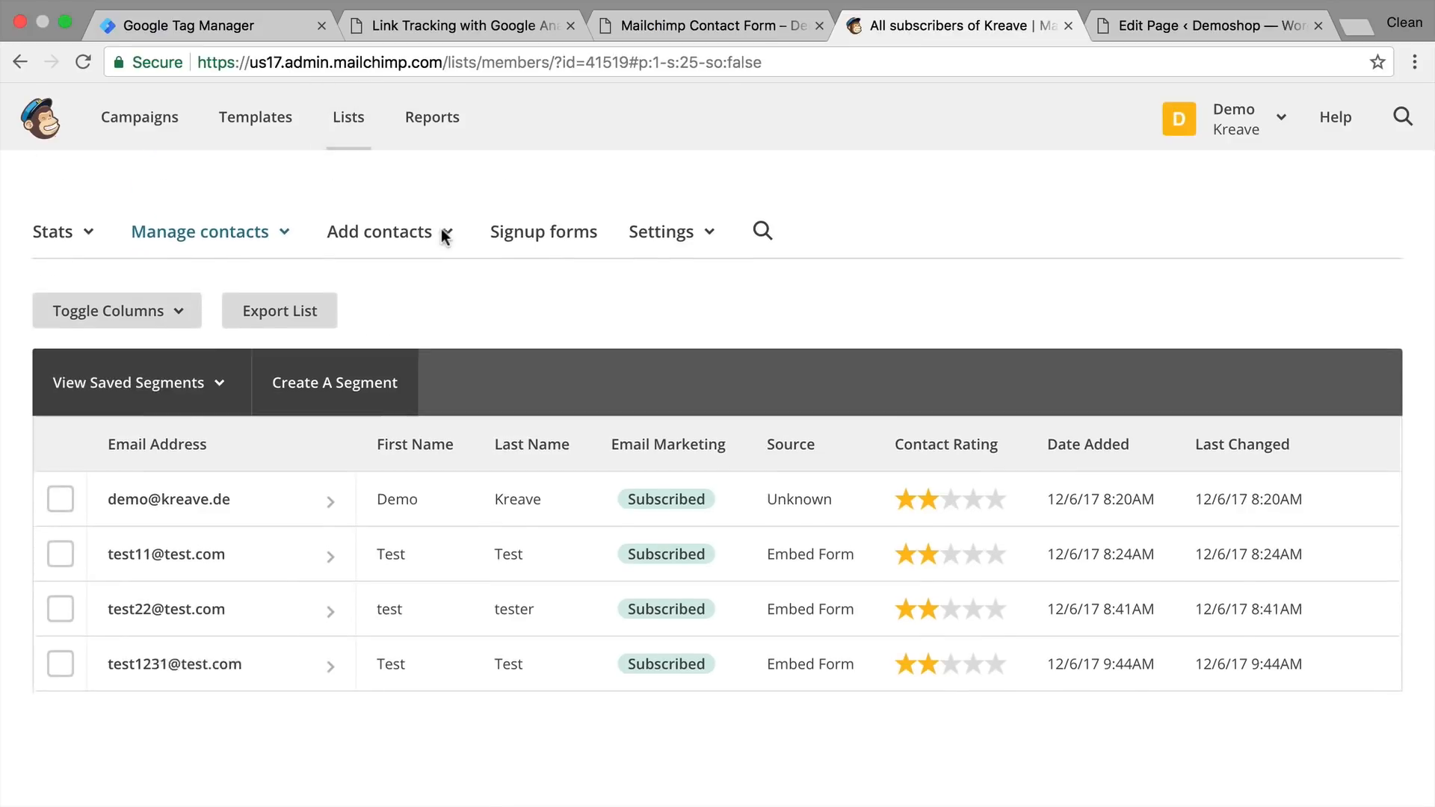
left_click(174, 609)
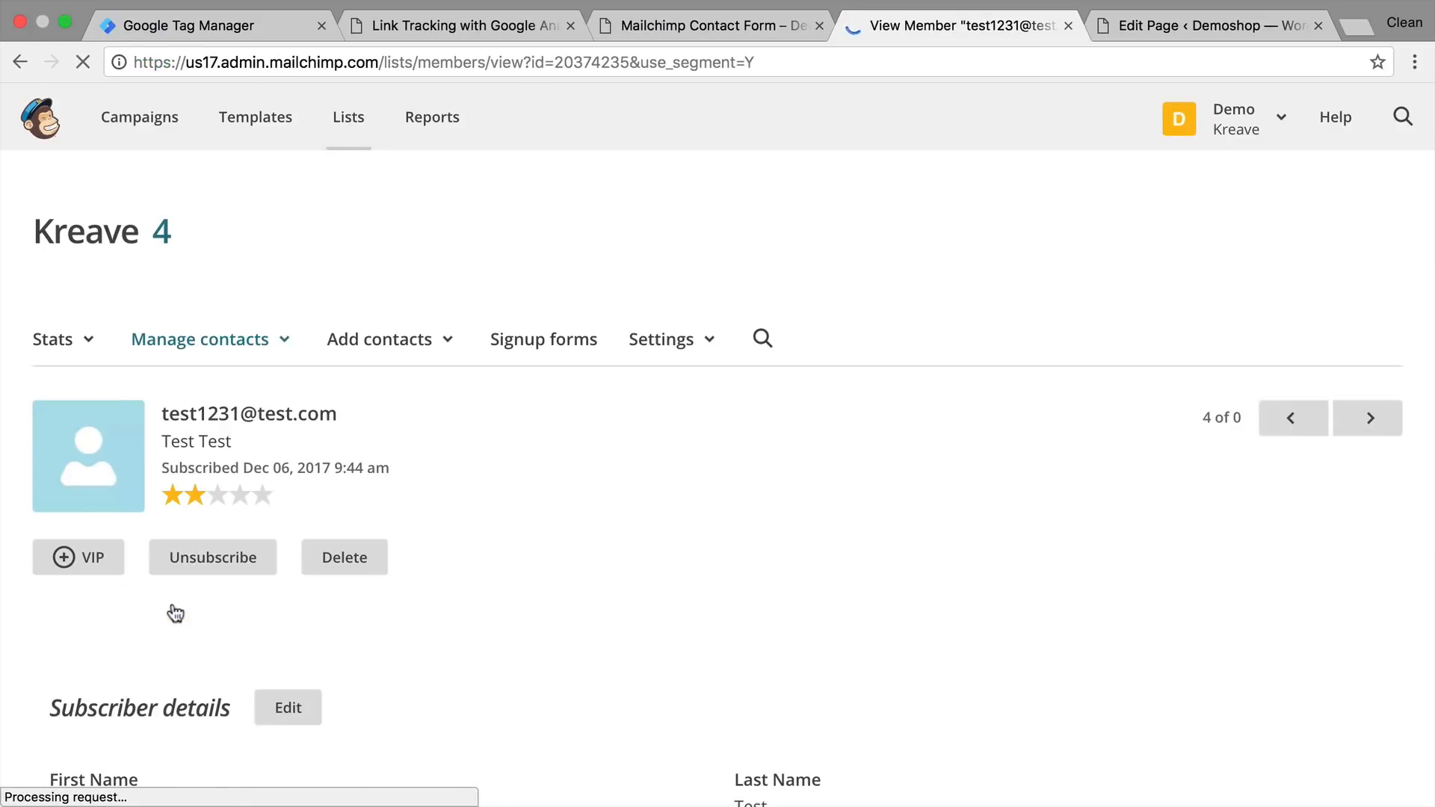
scroll(172, 611, "down", 4)
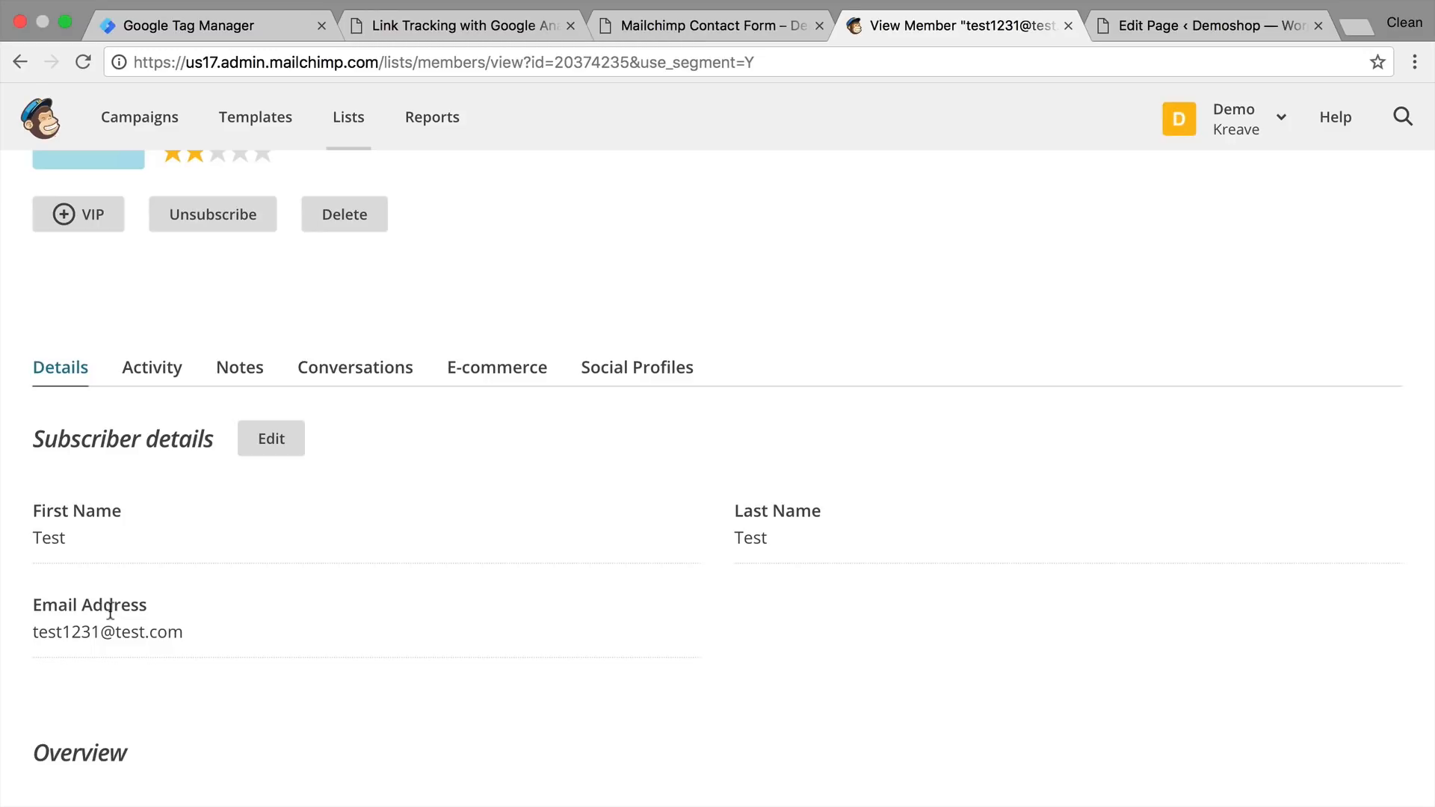
- Follow the shop ad on the Link Tracking with Google Analytics article and examine the UTM parameters in the landing page address
left_click(486, 26)
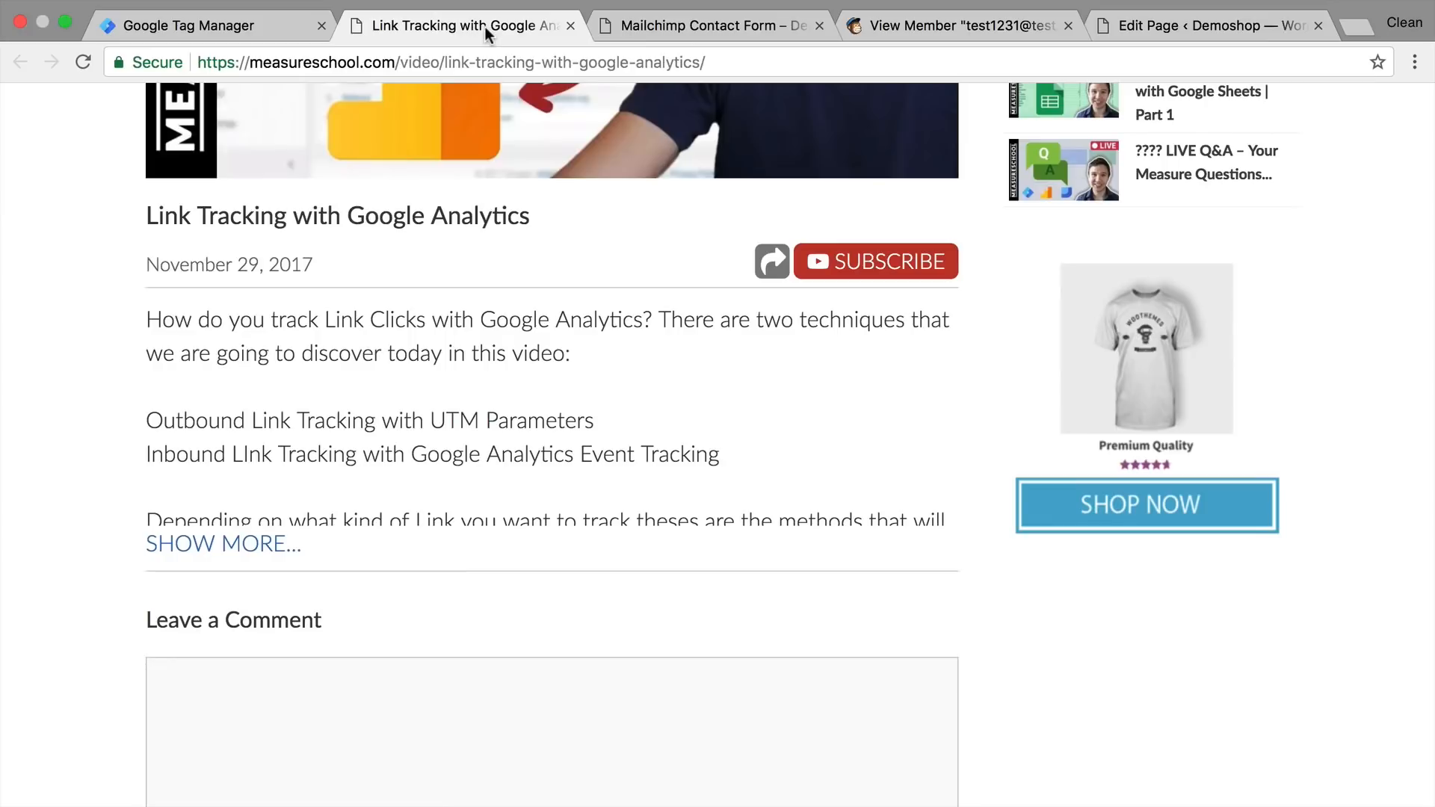
left_click(1187, 382)
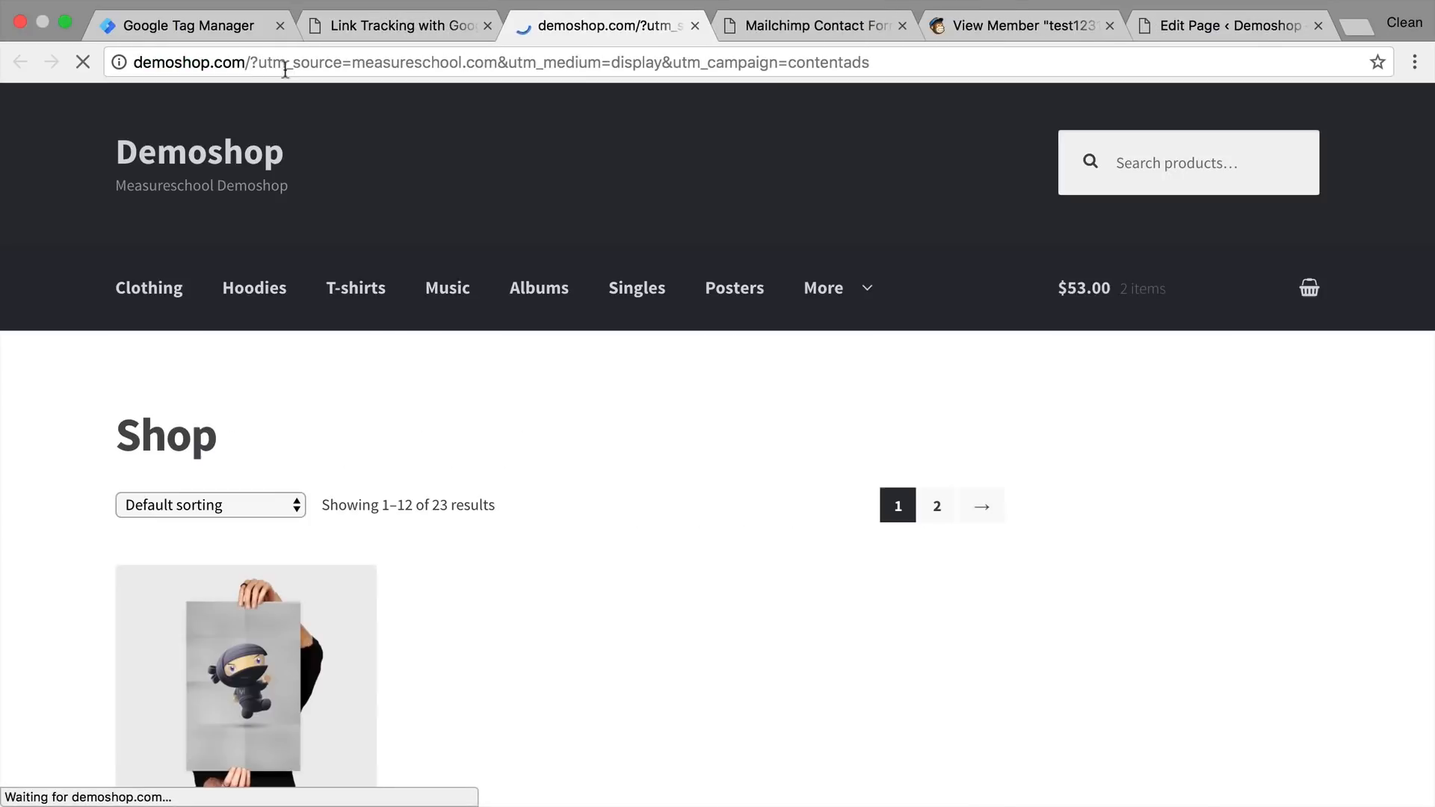
left_click_drag(260, 63, 941, 68)
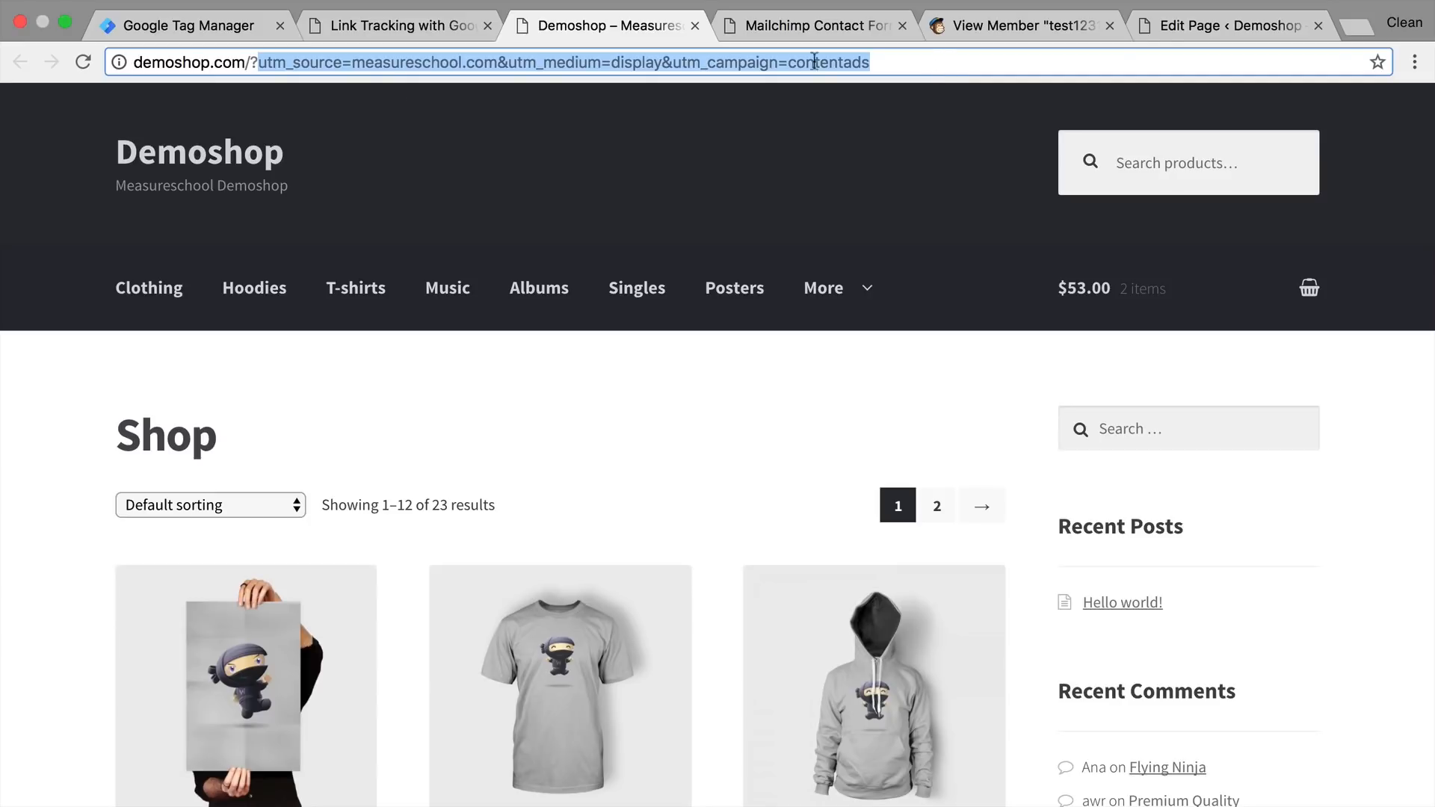
double_click(374, 66)
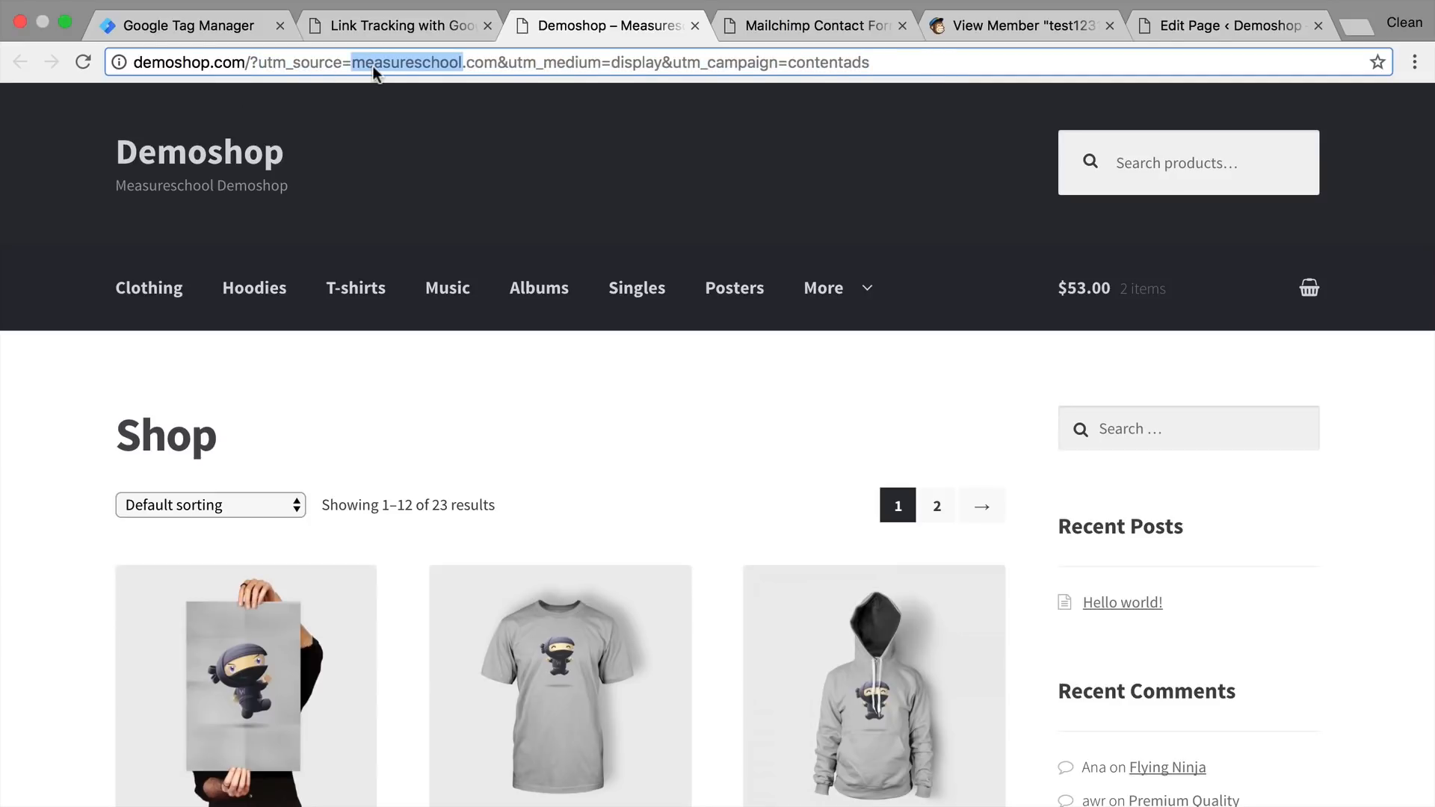
left_click(728, 402)
- Visit the Mailchimp Contact Form from the ad's landing page and recheck the subscriber details in Mailchimp
mouse_move(837, 303)
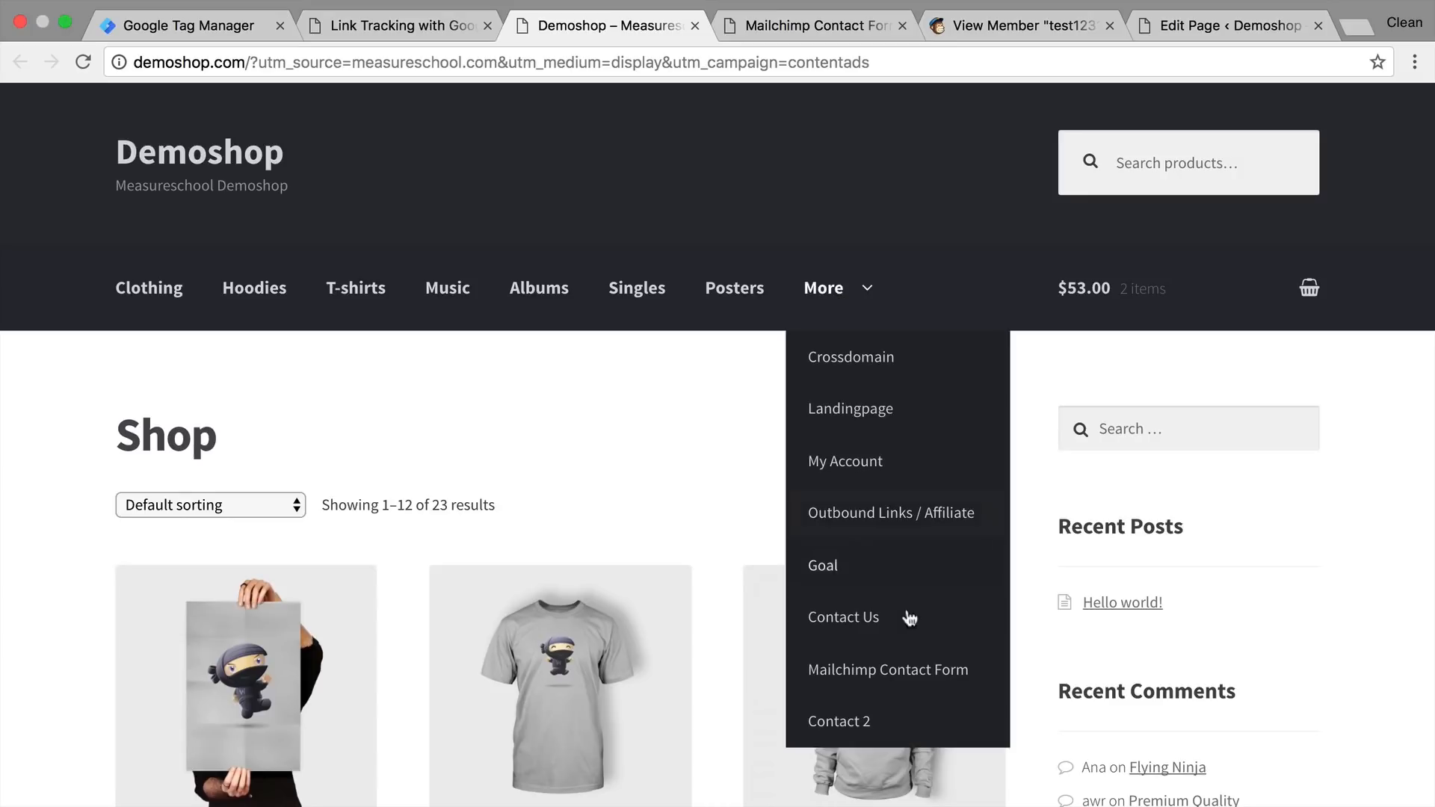
left_click(913, 671)
scroll(858, 591, "down", 4)
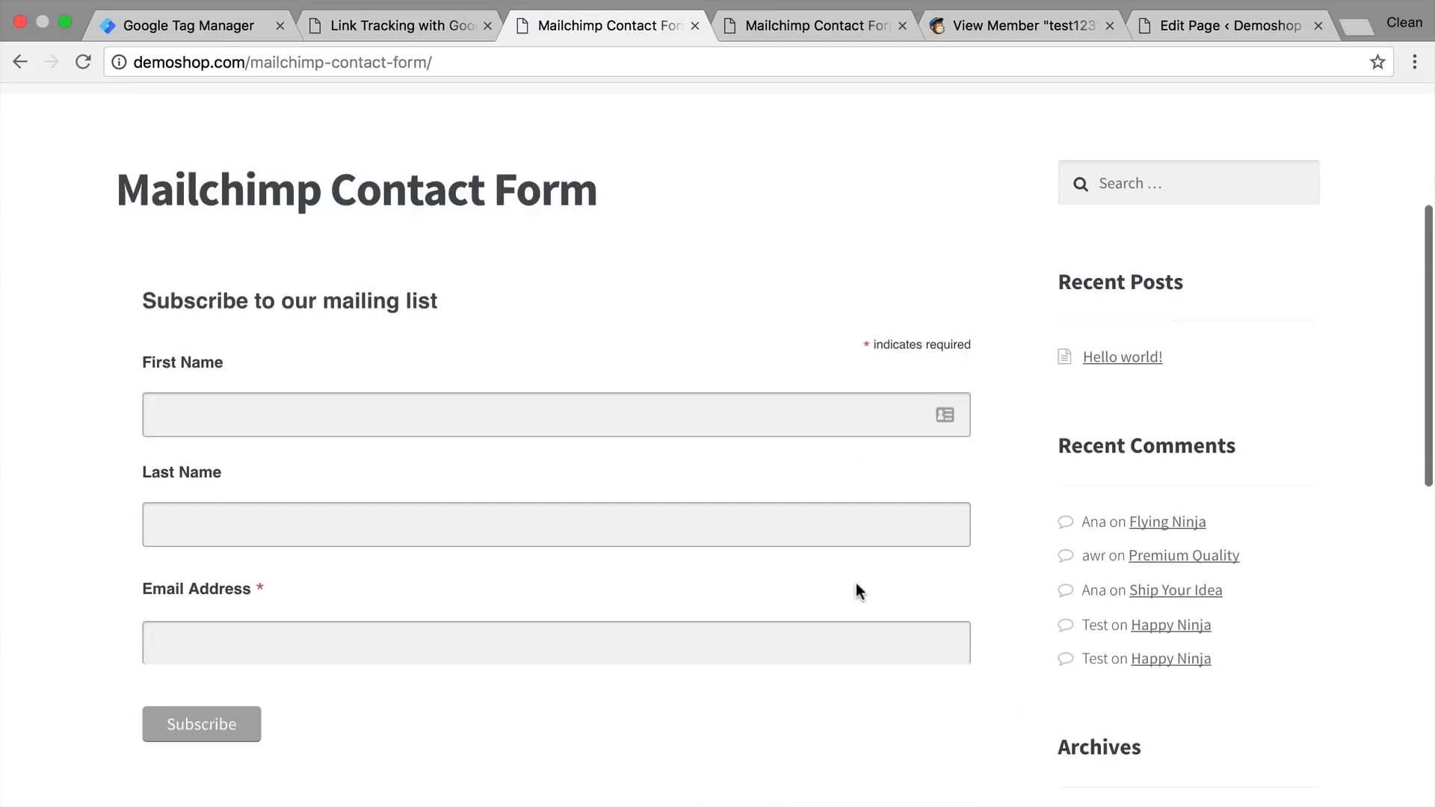
scroll(857, 585, "down", 1)
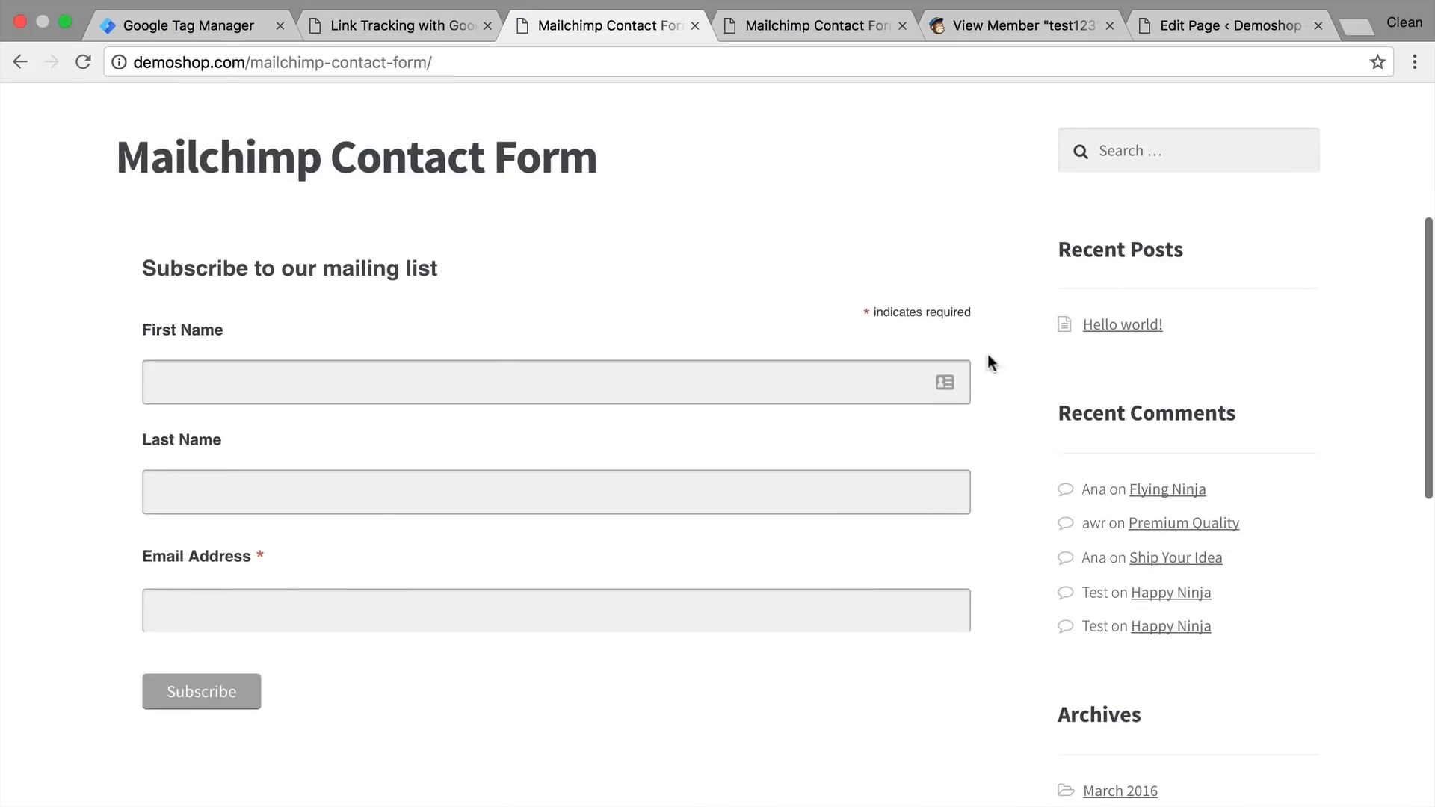
left_click(979, 26)
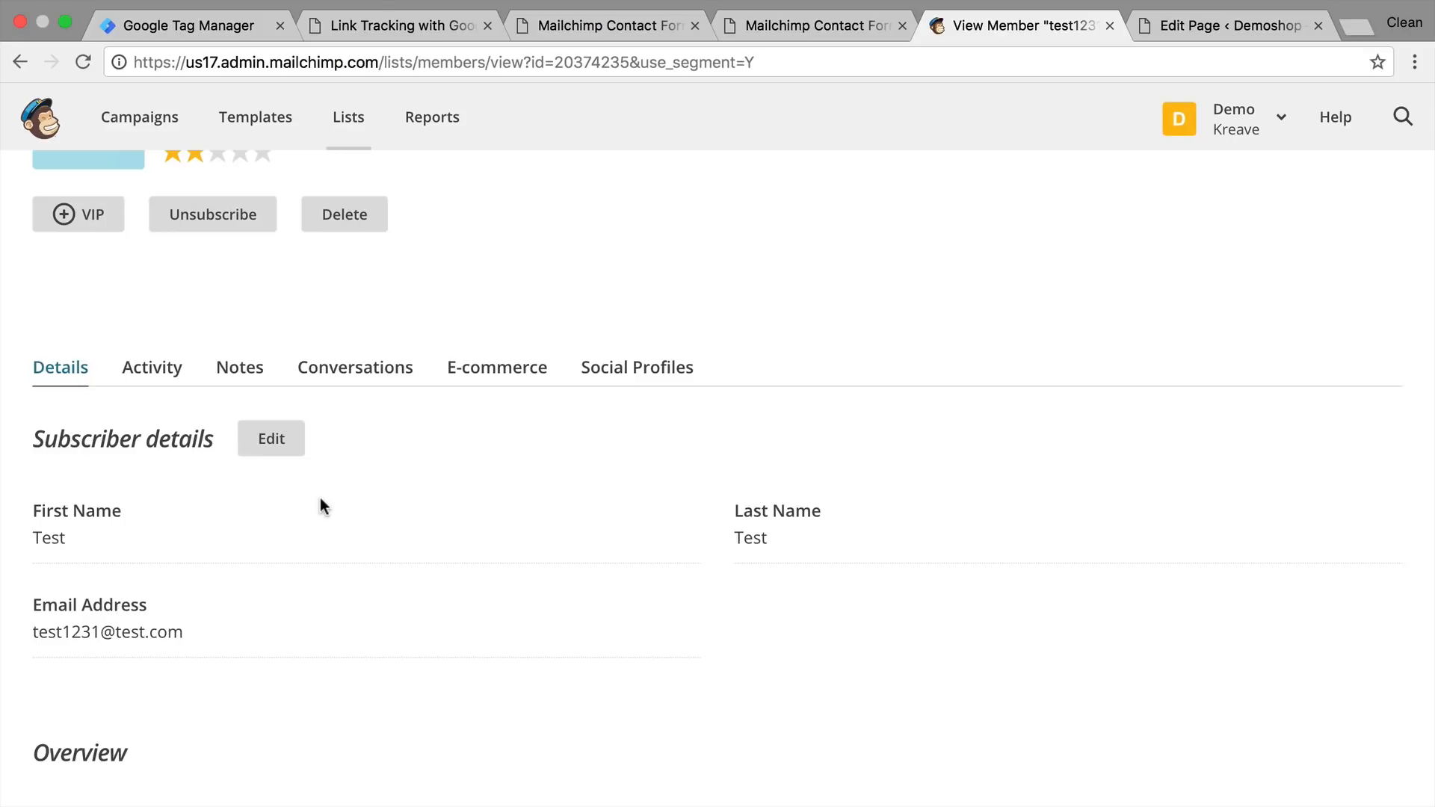
- Follow the article's shop ad again and highlight the utm_source value measureschool.com in the landing page address
left_click(378, 15)
left_click(1166, 376)
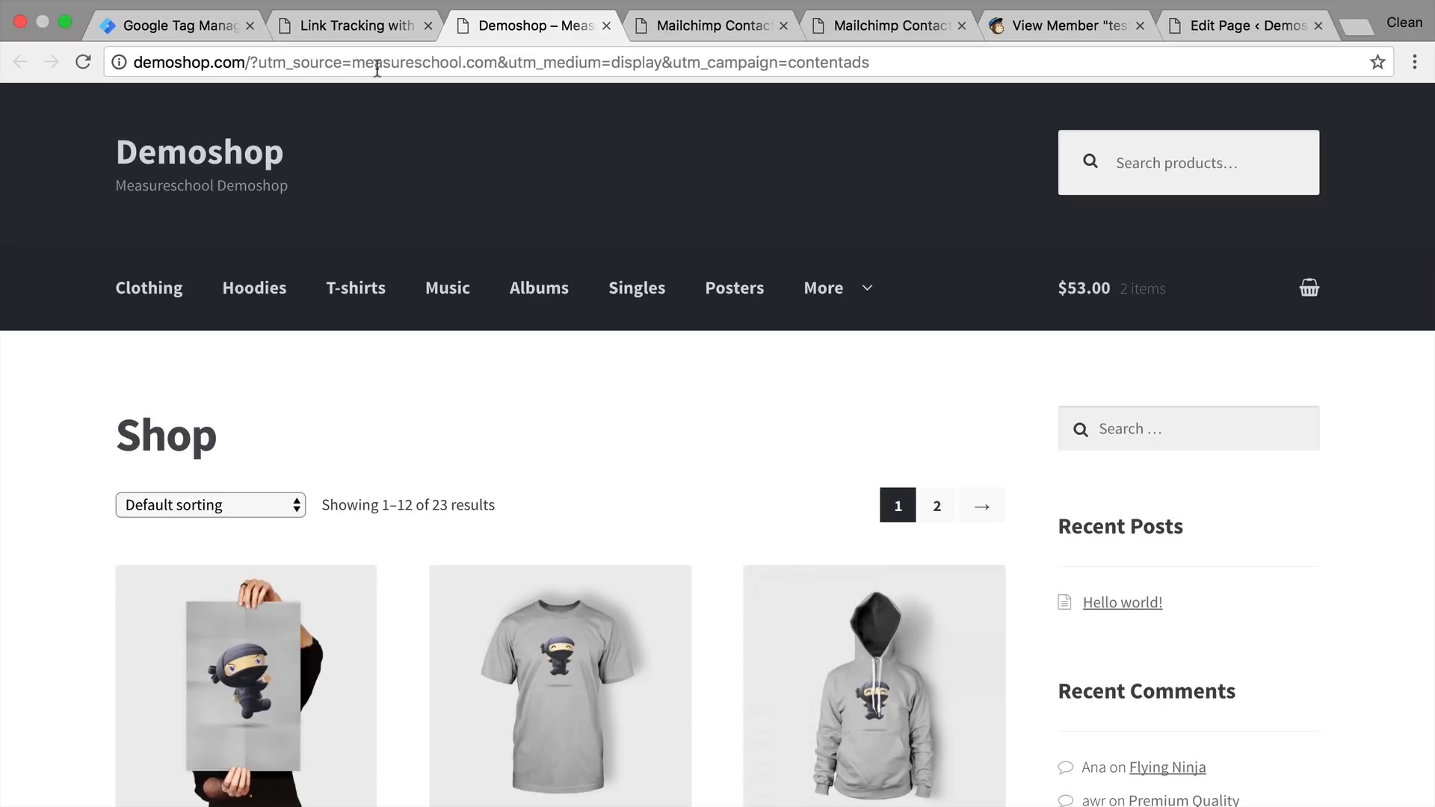
left_click(352, 64)
left_click_drag(352, 63, 497, 64)
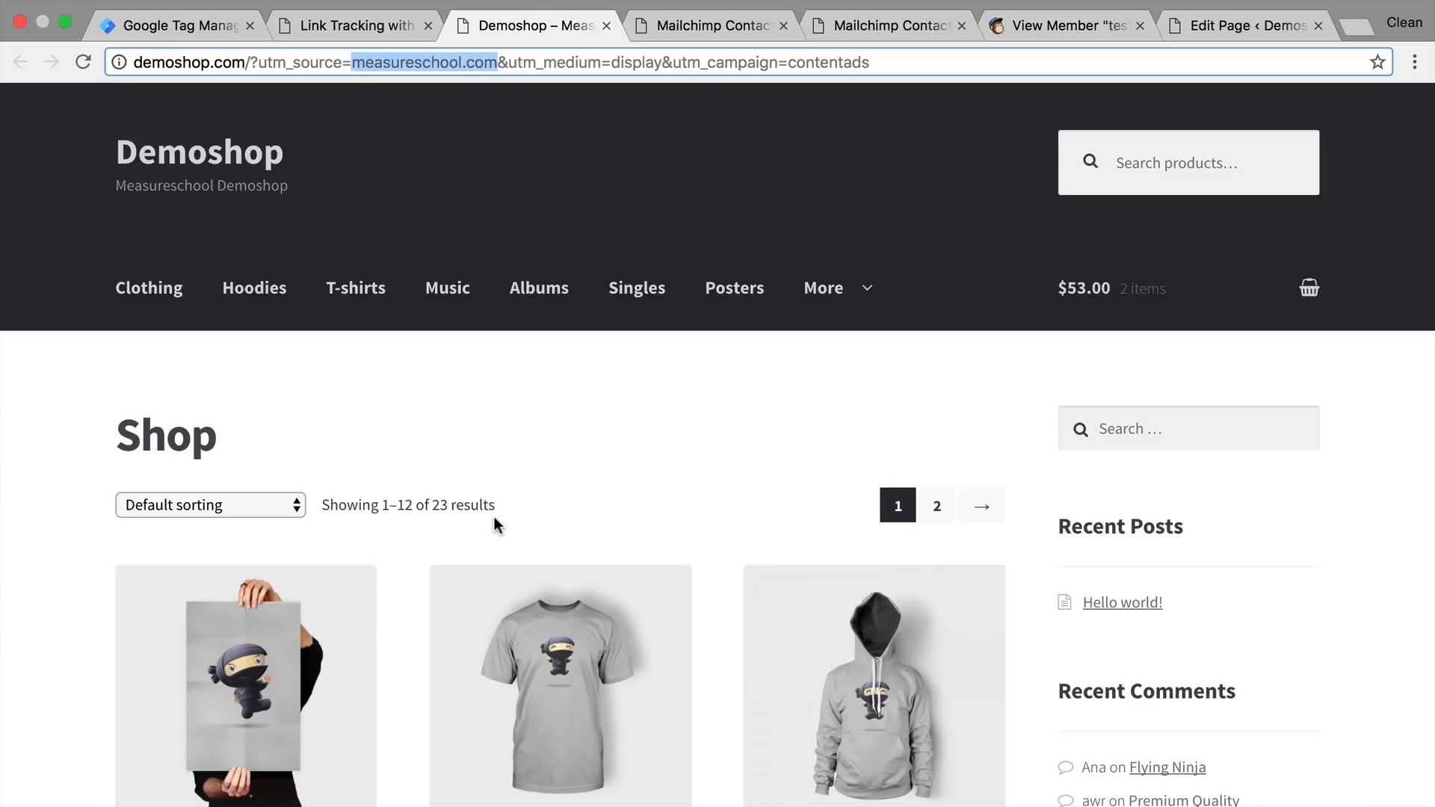
- Browse from the shop landing page through the Happy Ninja T-shirt product to the Mailchimp Contact Form
scroll(490, 509, "down", 3)
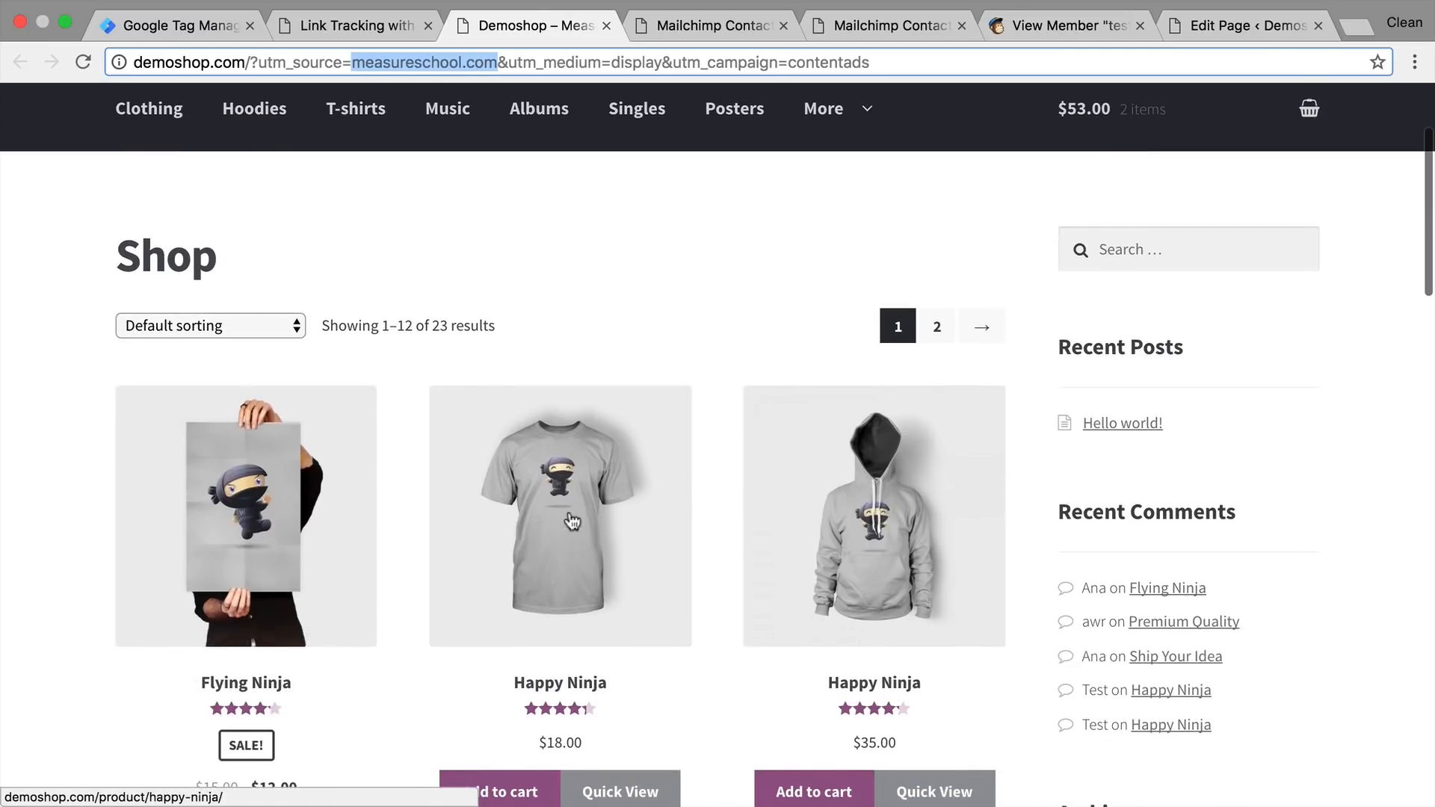
left_click(670, 528)
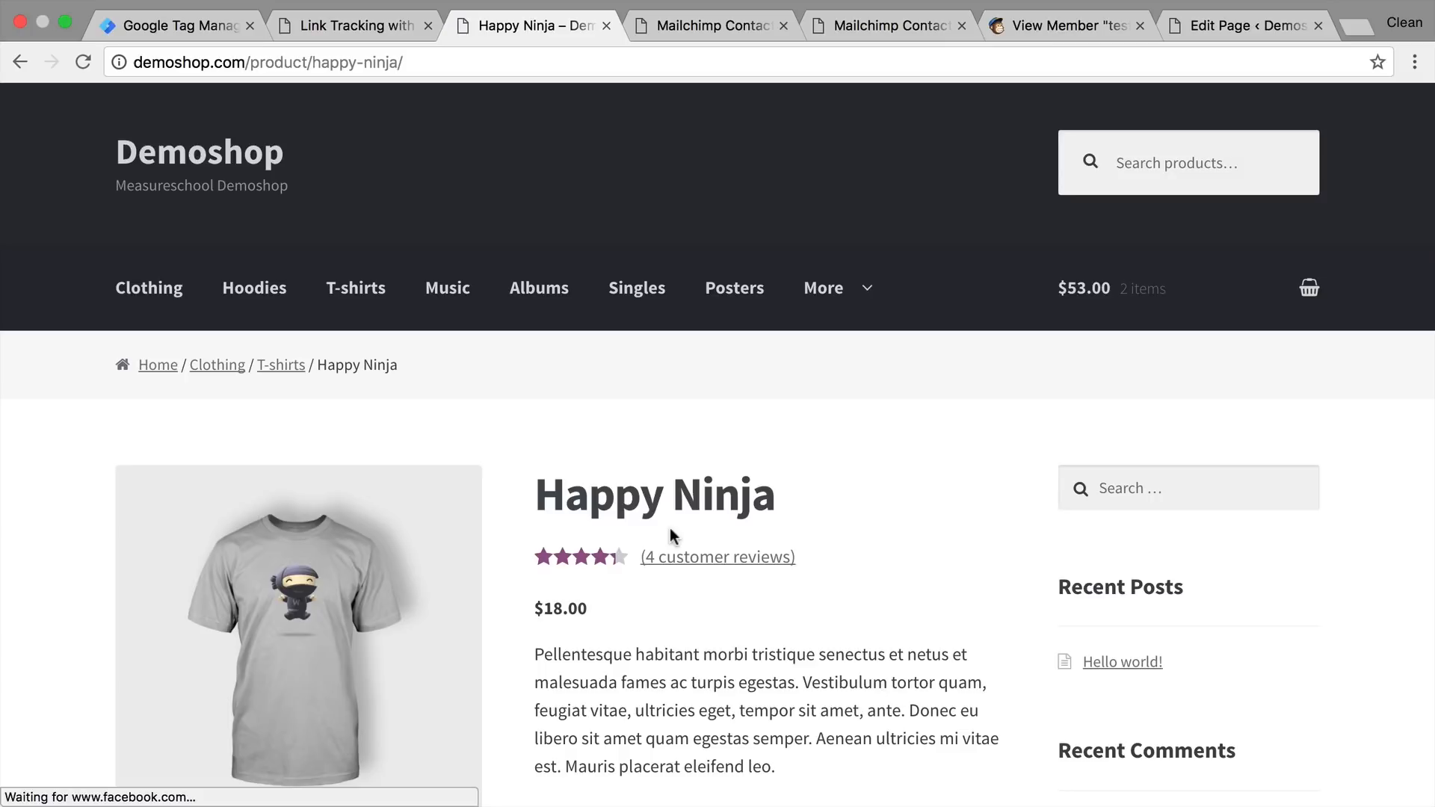
mouse_move(837, 317)
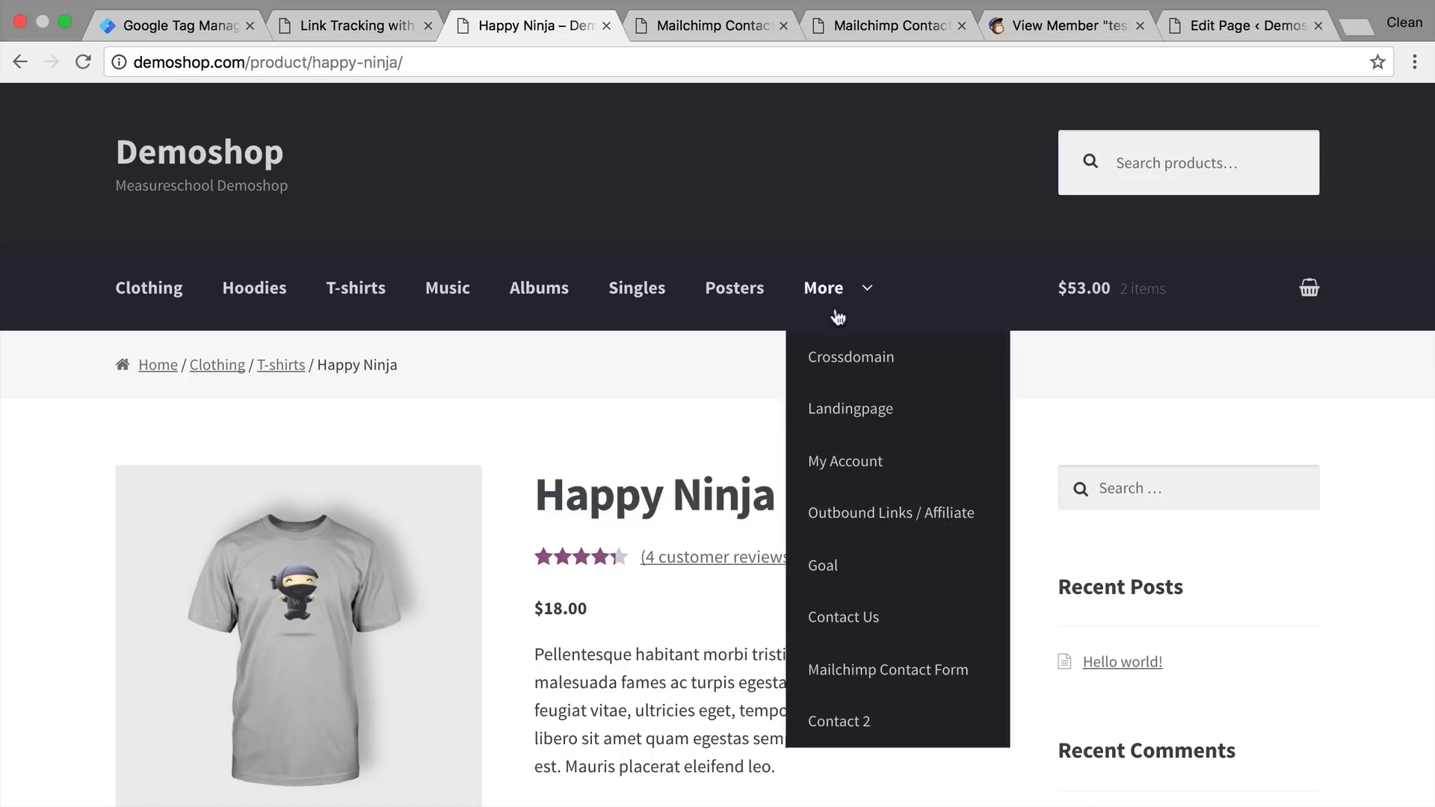
left_click(849, 681)
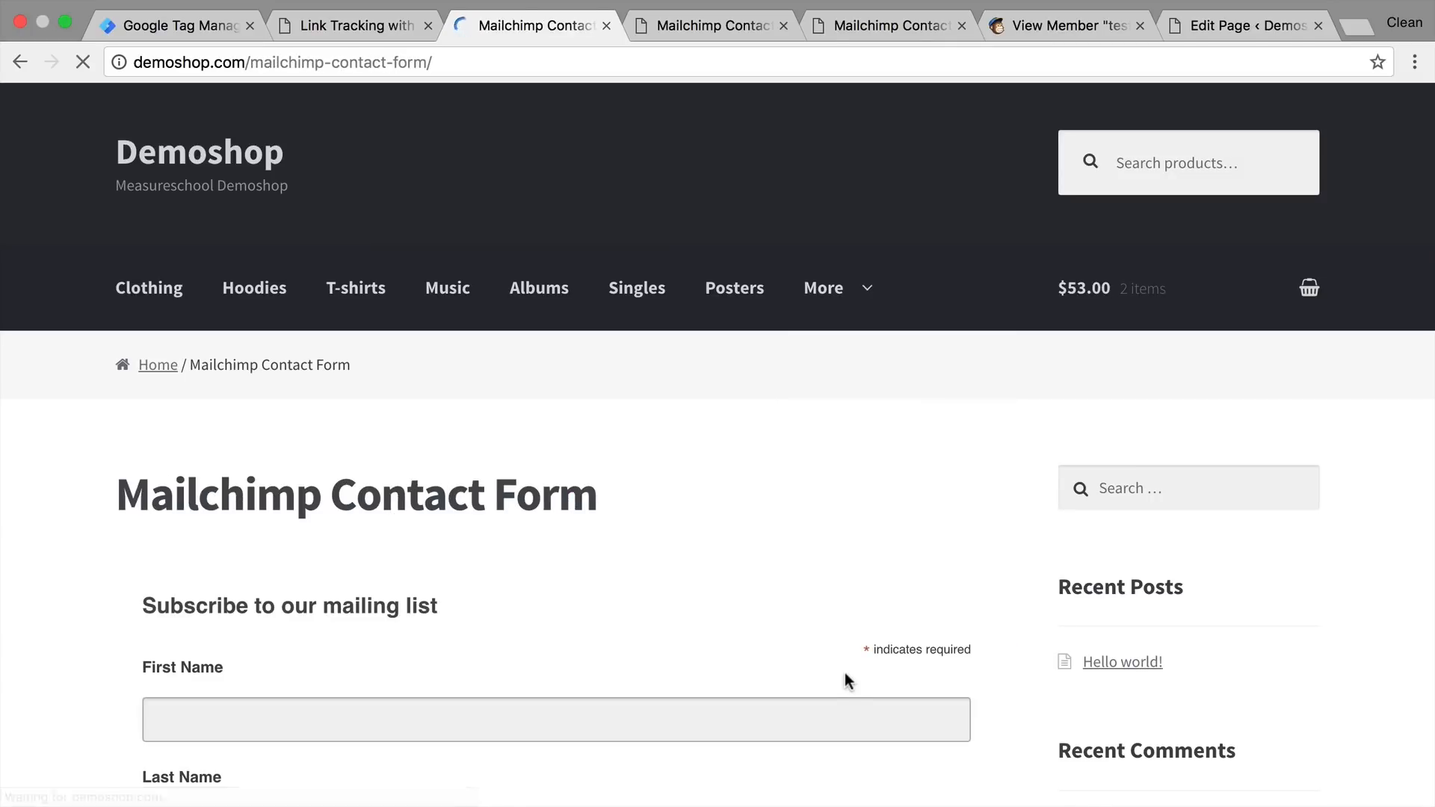
scroll(751, 631, "down", 4)
scroll(751, 636, "down", 1)
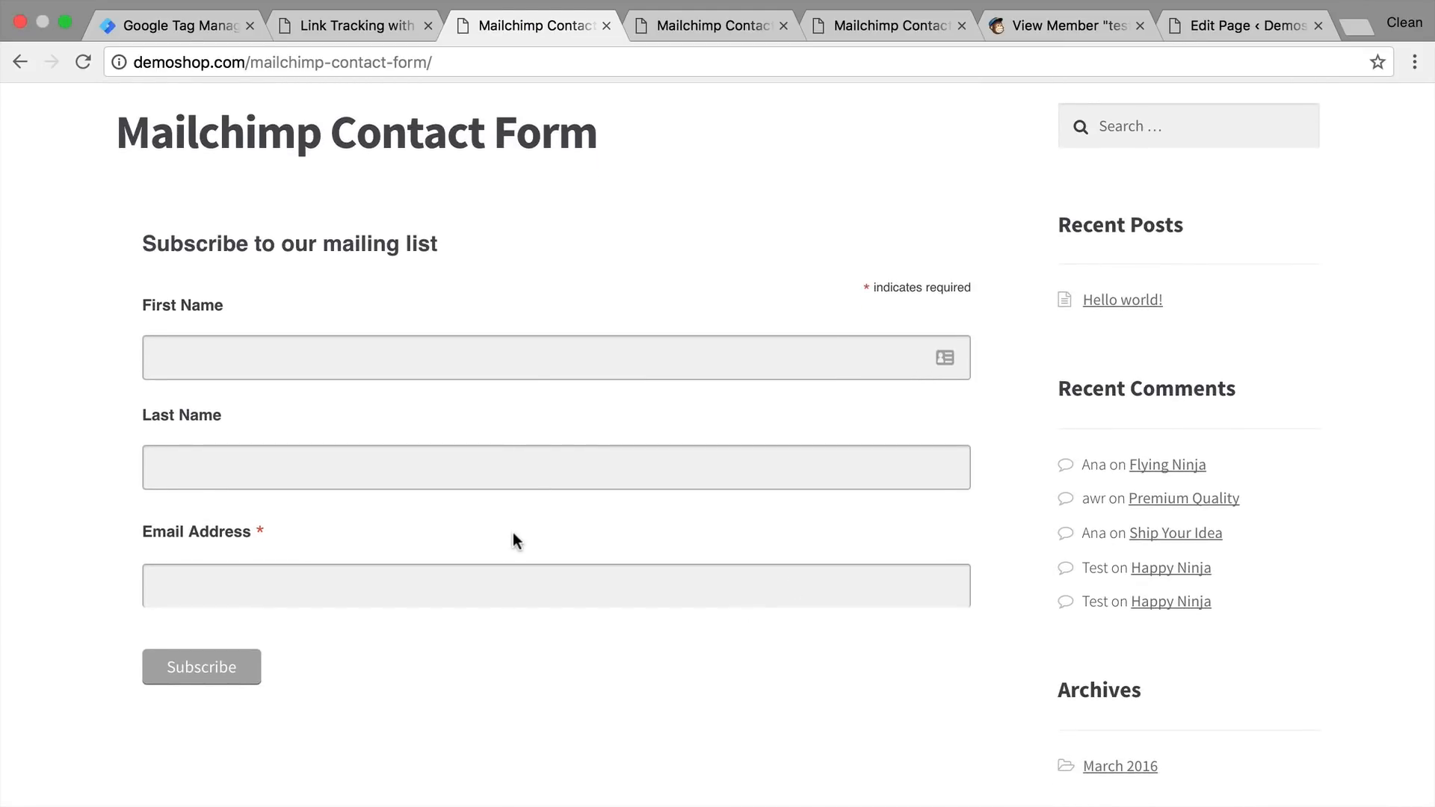
- Return to Mailchimp and open the list's settings for list fields and *|MERGE|* tags
left_click(1027, 33)
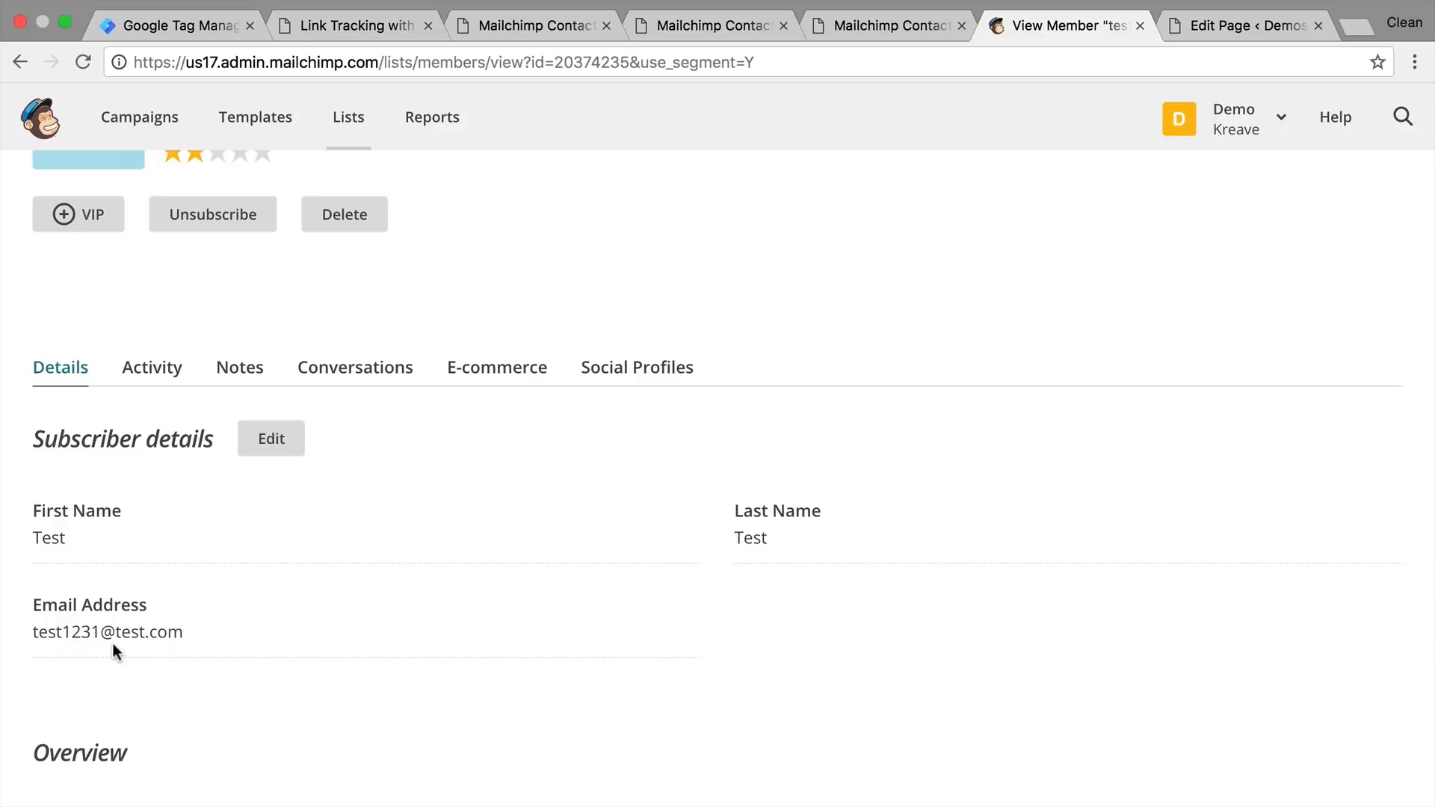
scroll(112, 643, "up", 5)
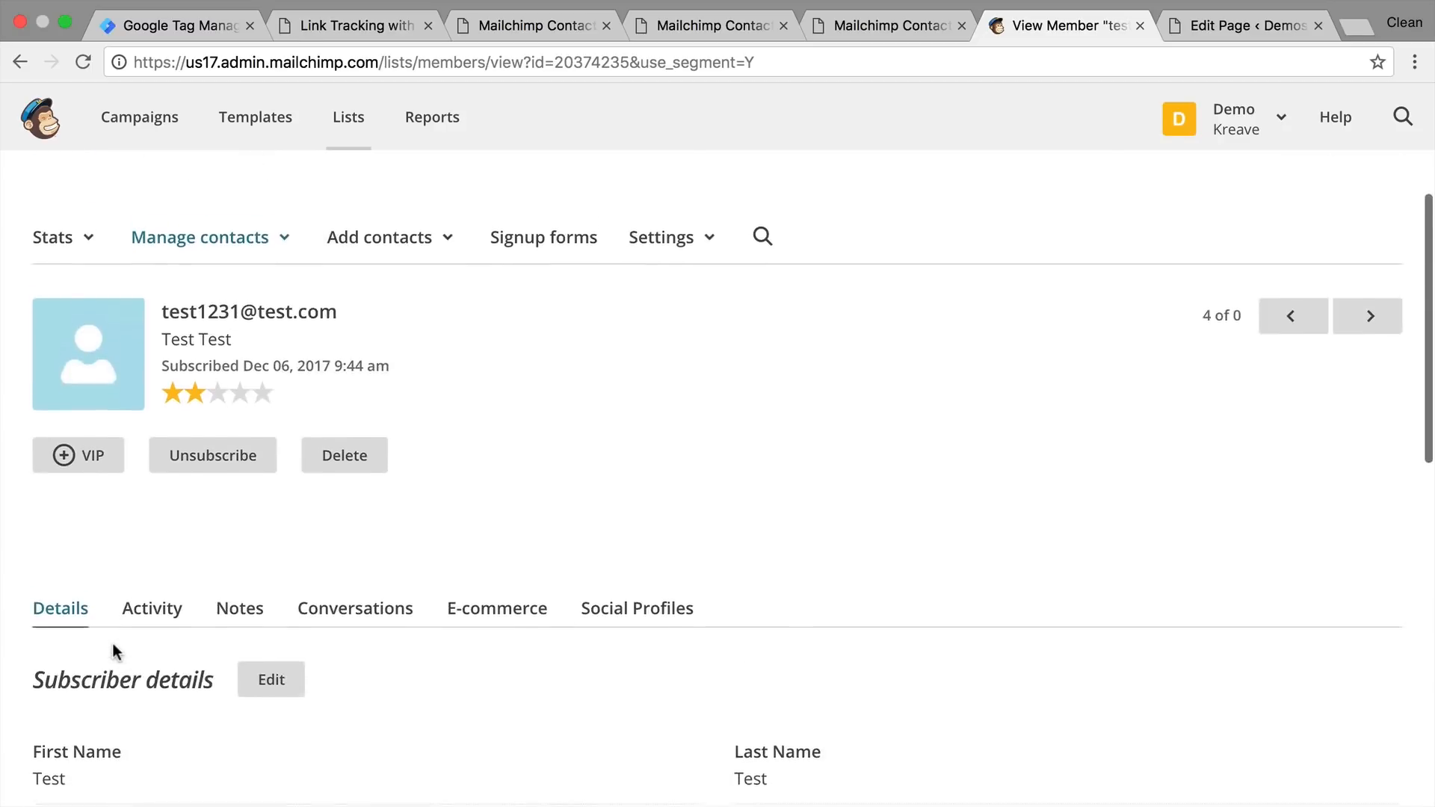
left_click(702, 284)
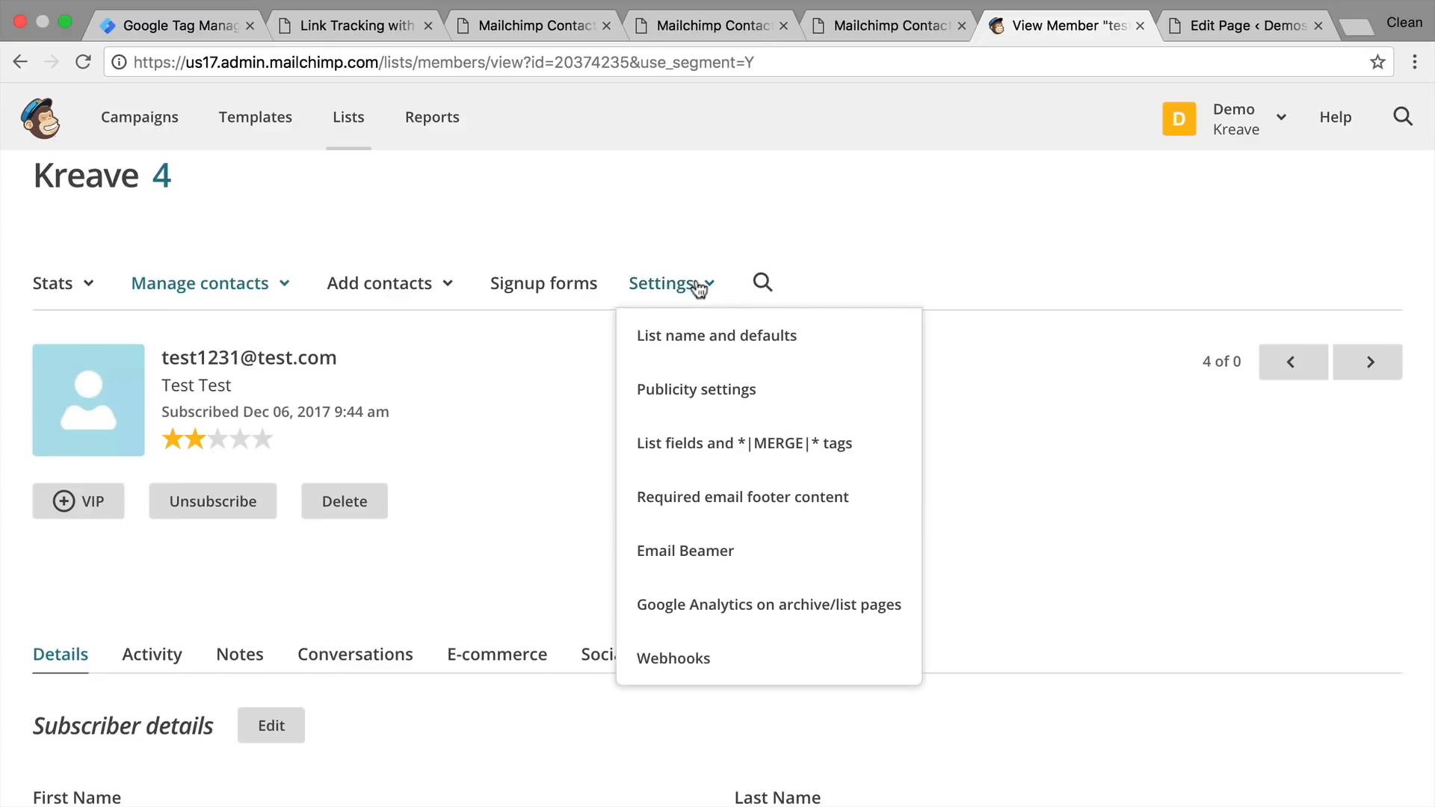
left_click(697, 452)
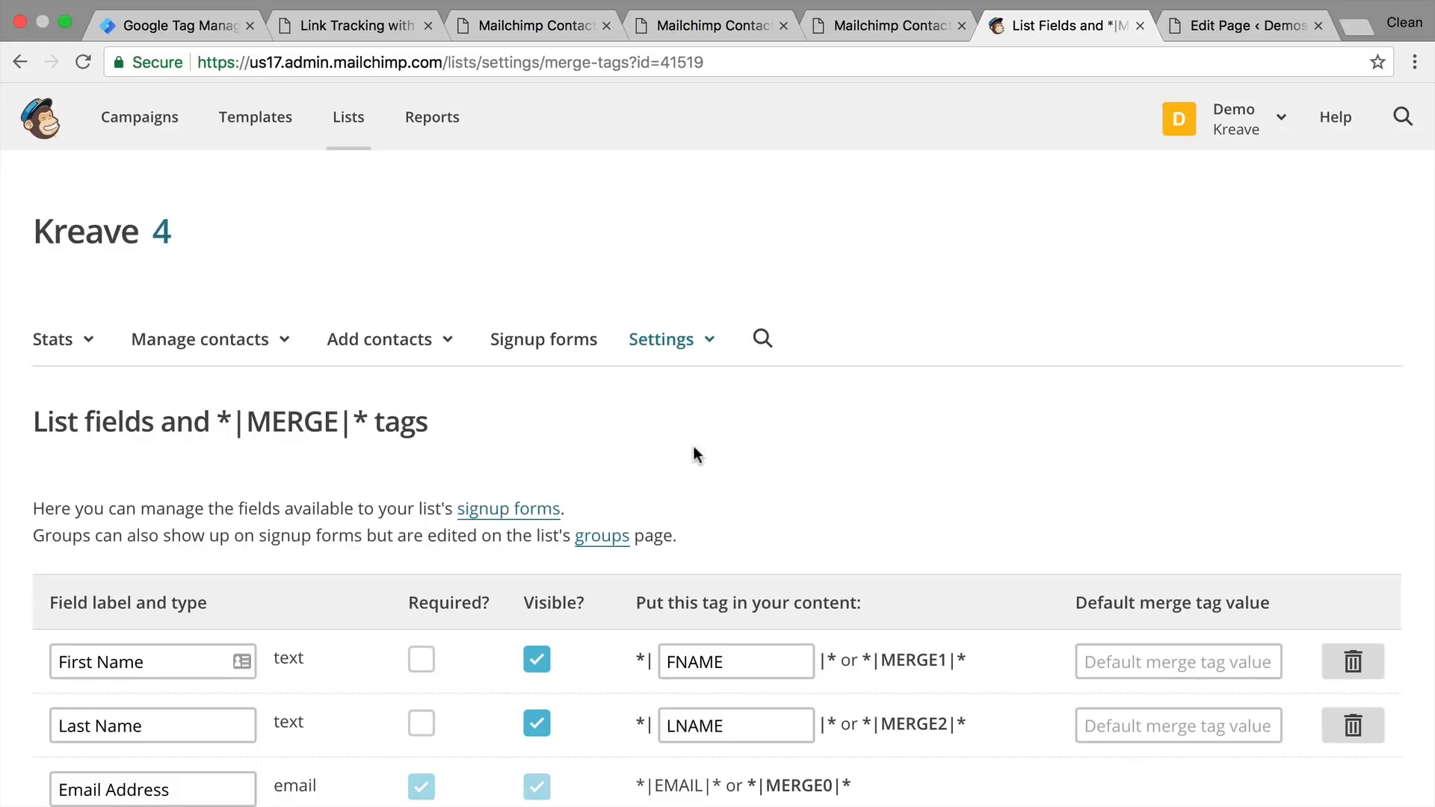
- Add a new text field to the mailing list and label it SOURCE
scroll(692, 442, "down", 4)
left_click(308, 561)
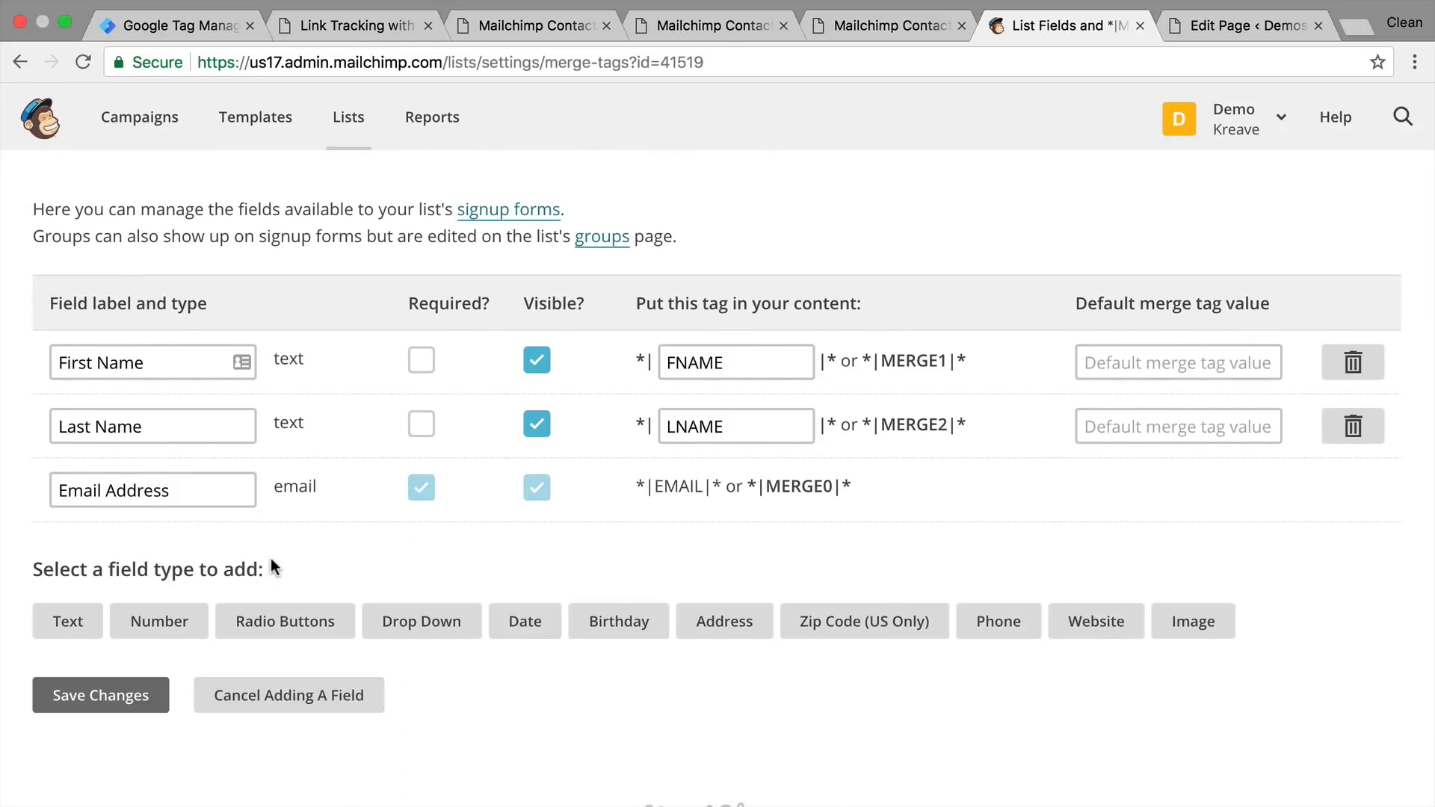
left_click(69, 622)
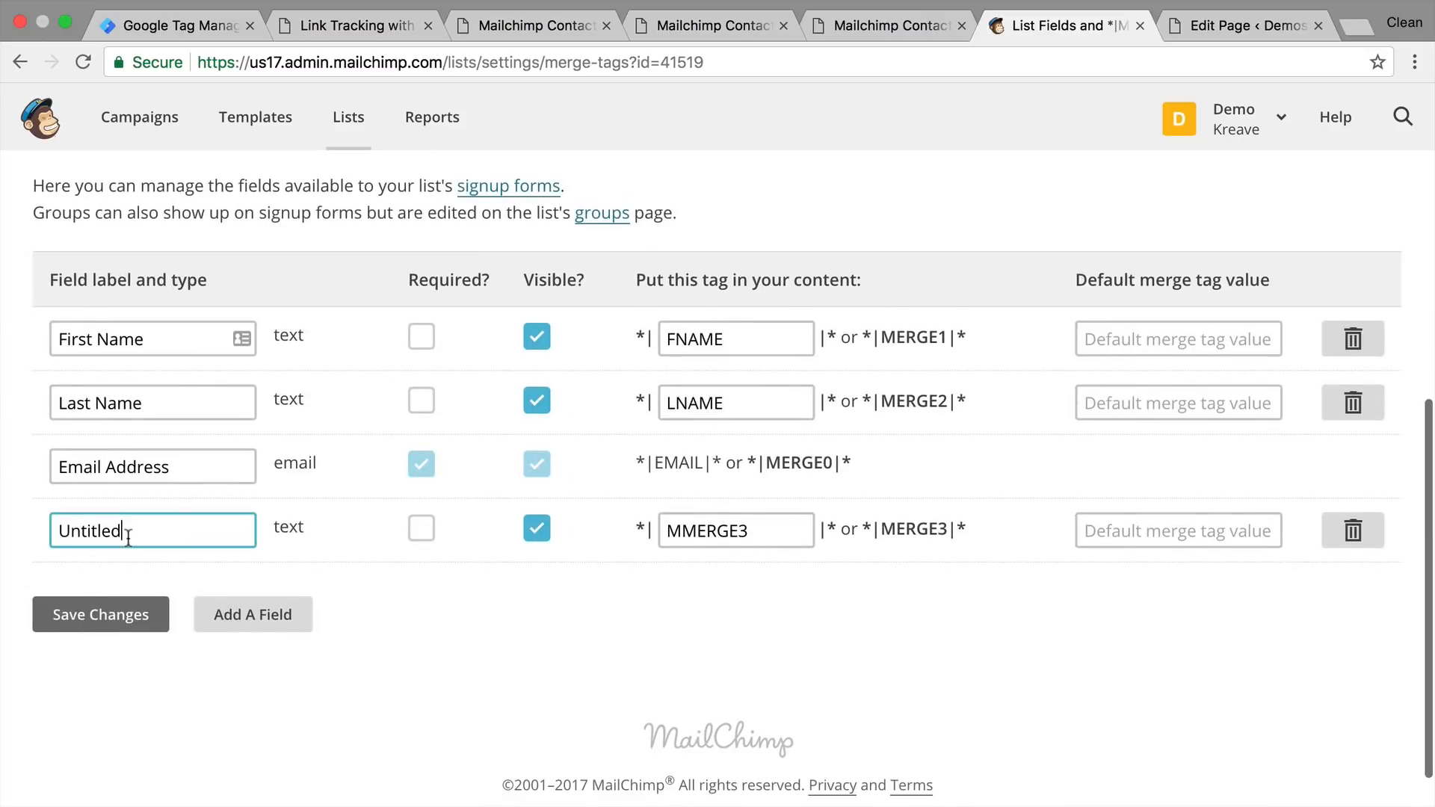
double_click(128, 537)
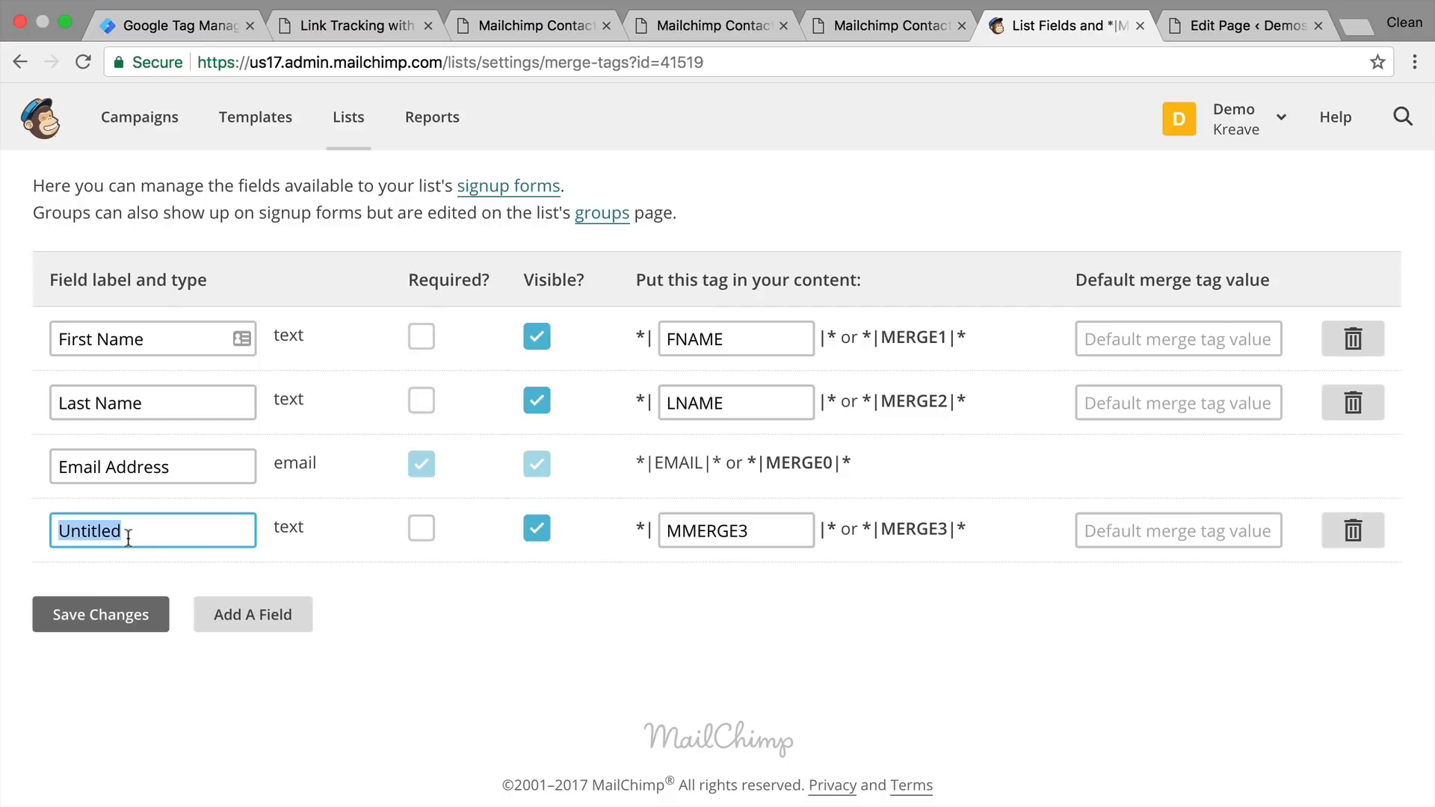
type("SOURCE")
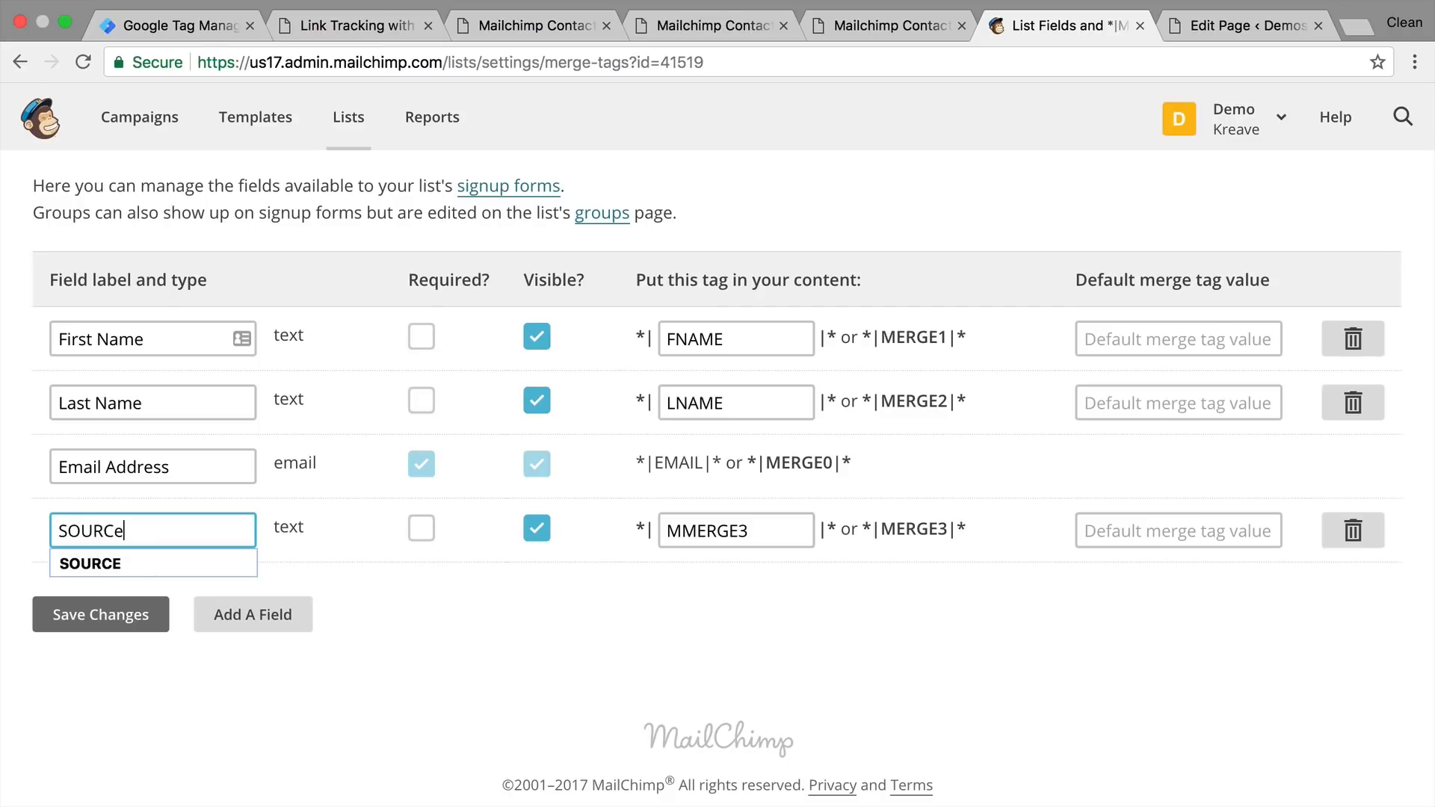
left_click(108, 564)
- Set the new field's merge tag to SOURCE and save the list field changes
double_click(726, 528)
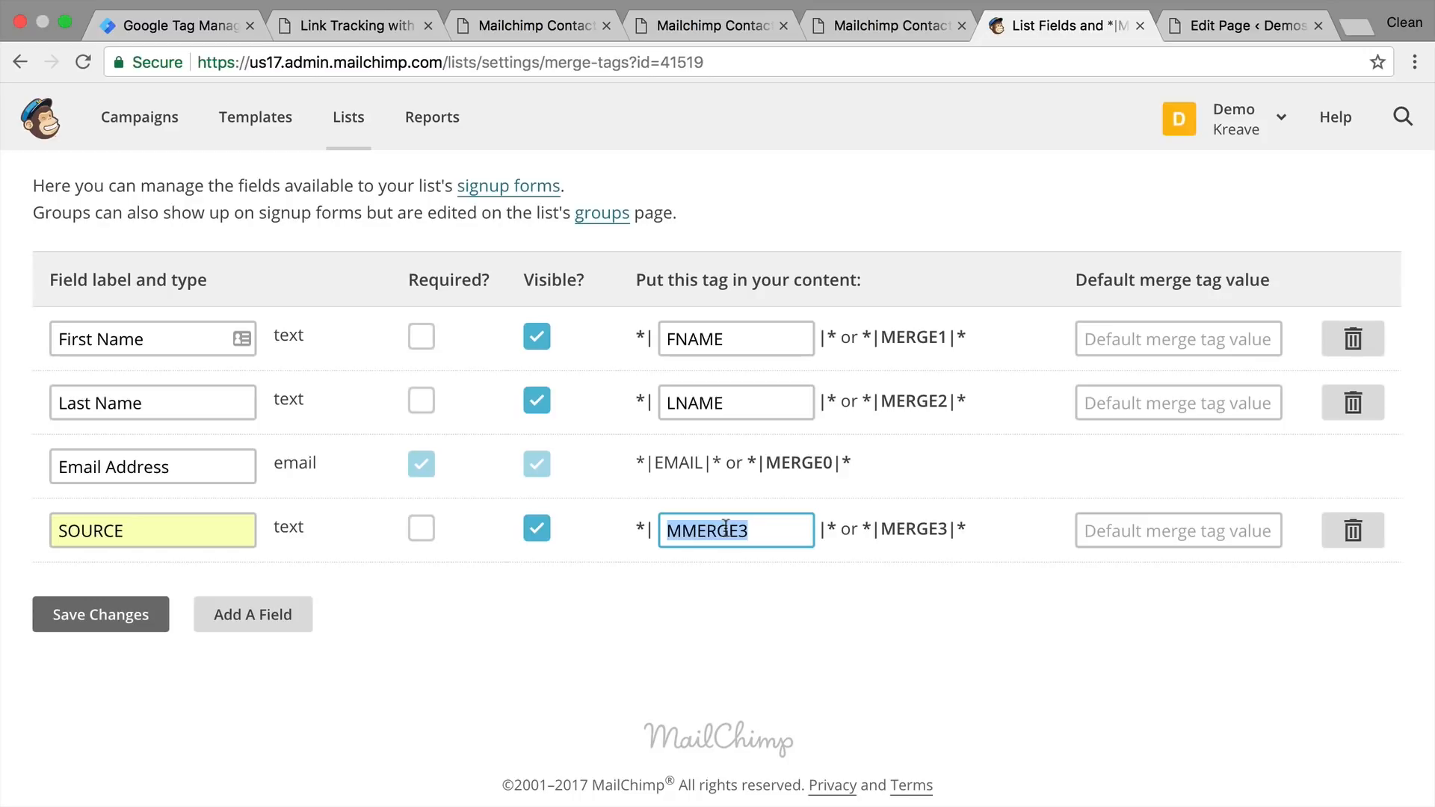
type("SOURCE")
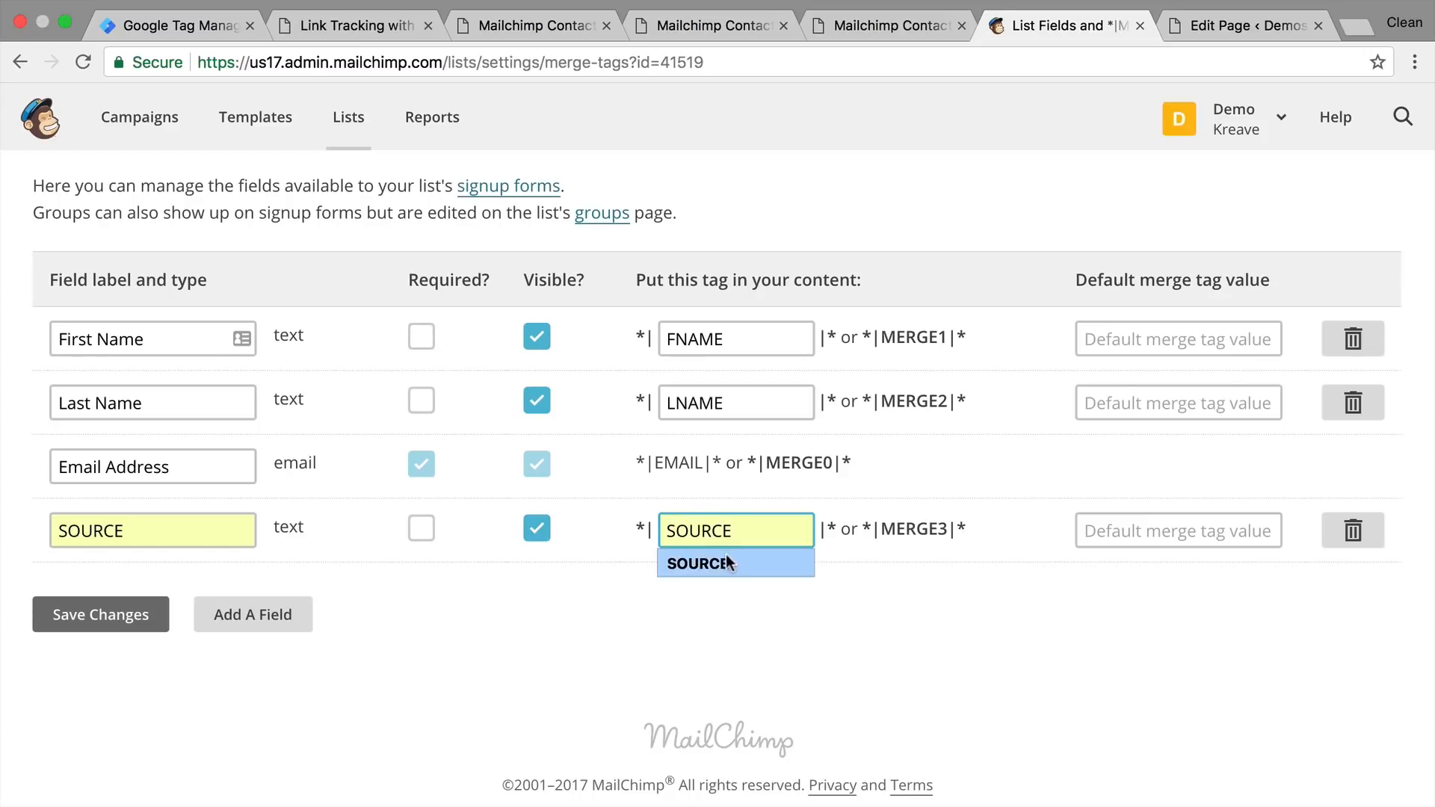
left_click(724, 558)
left_click(47, 632)
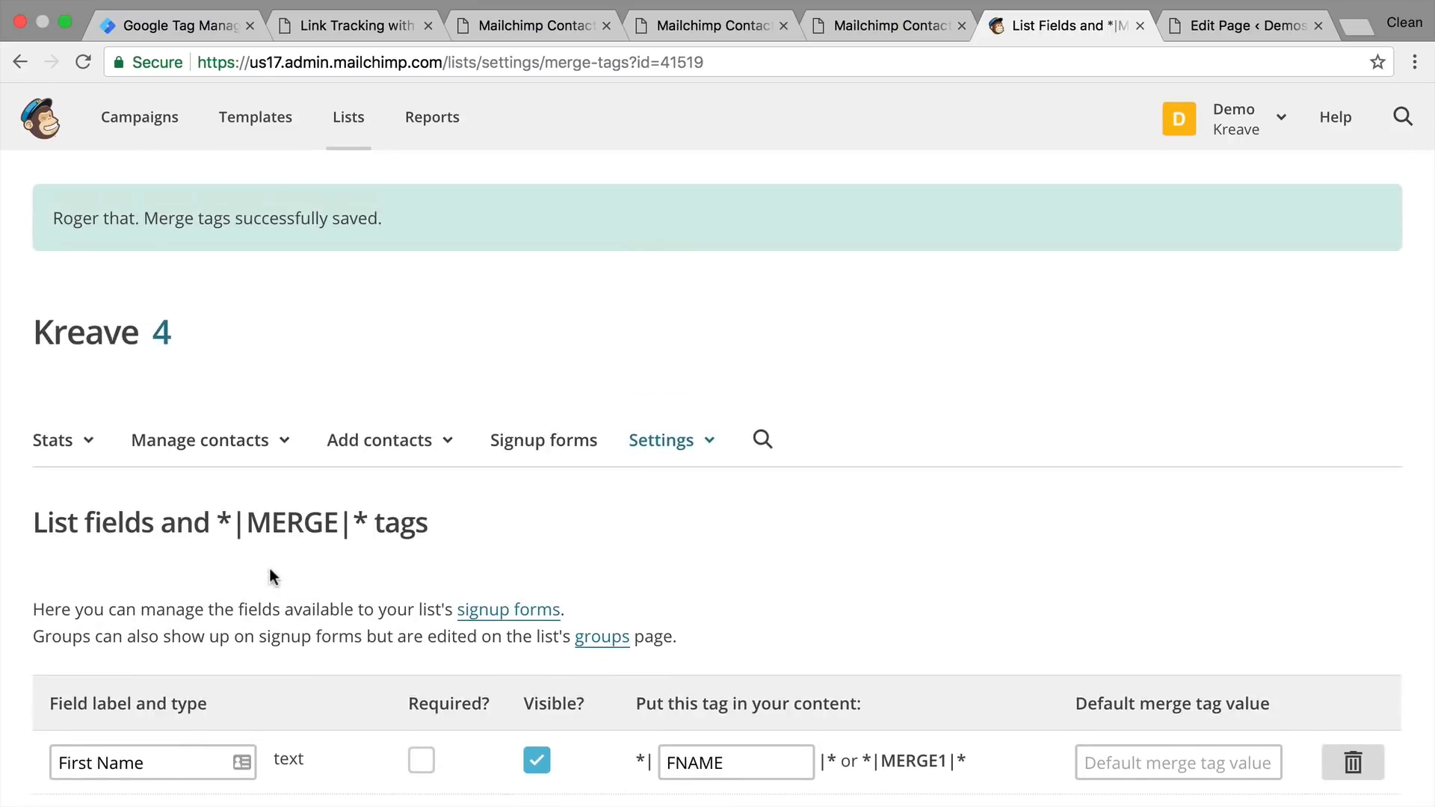
scroll(128, 332, "down", 1)
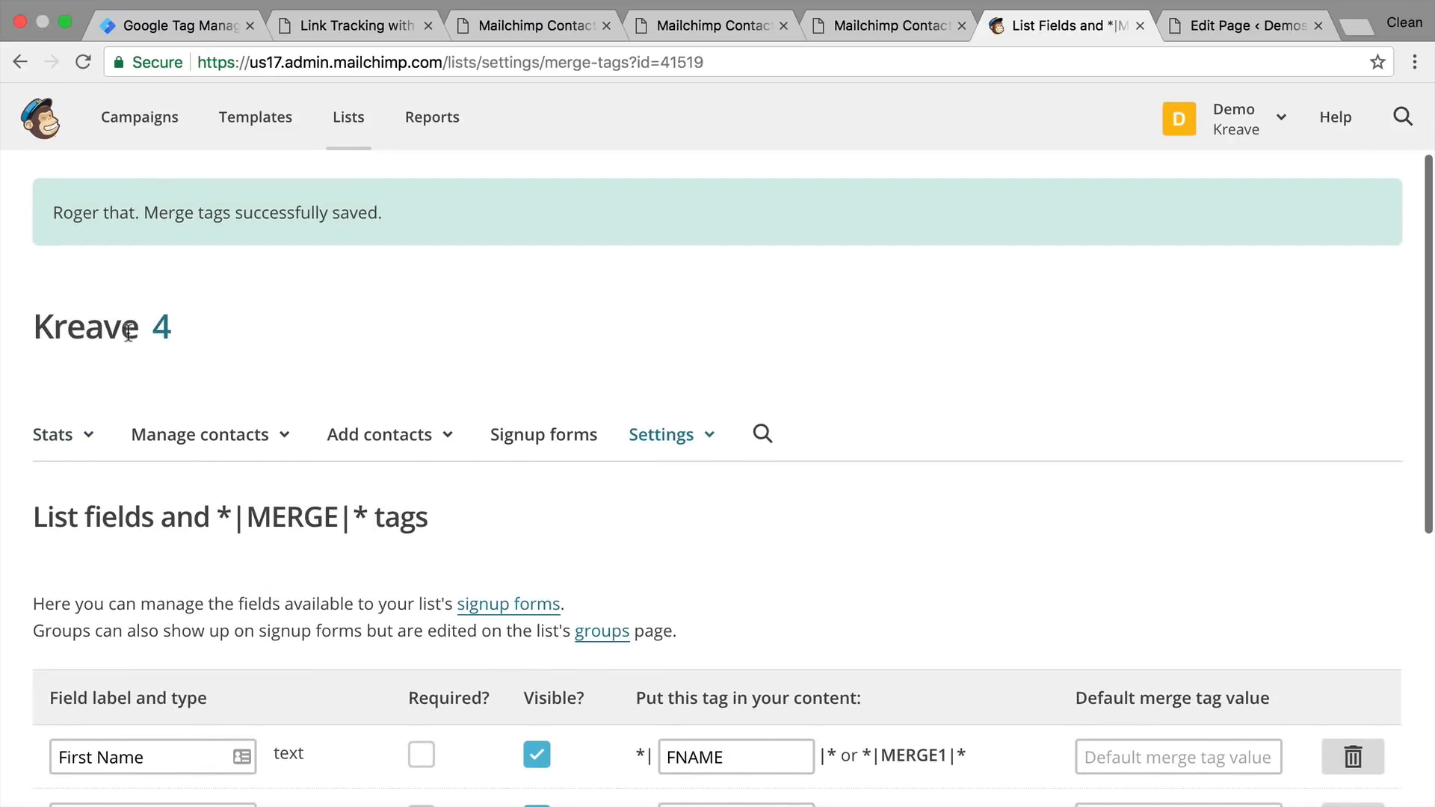
- Open a subscriber from the Kreave list to check the SOURCE field, and compare it with the live Mailchimp Contact Form
left_click(165, 329)
scroll(254, 529, "down", 3)
left_click(211, 493)
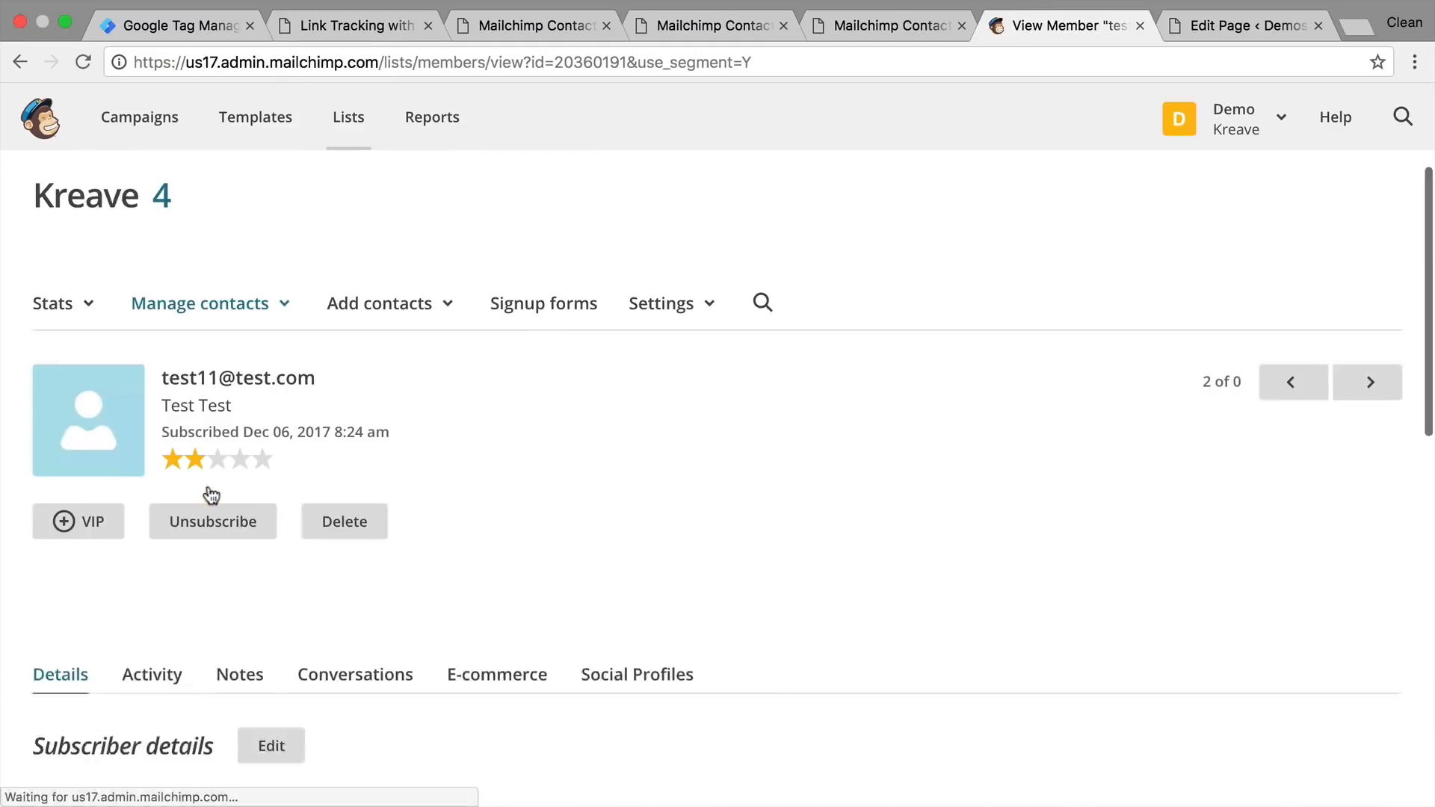
scroll(211, 494, "down", 4)
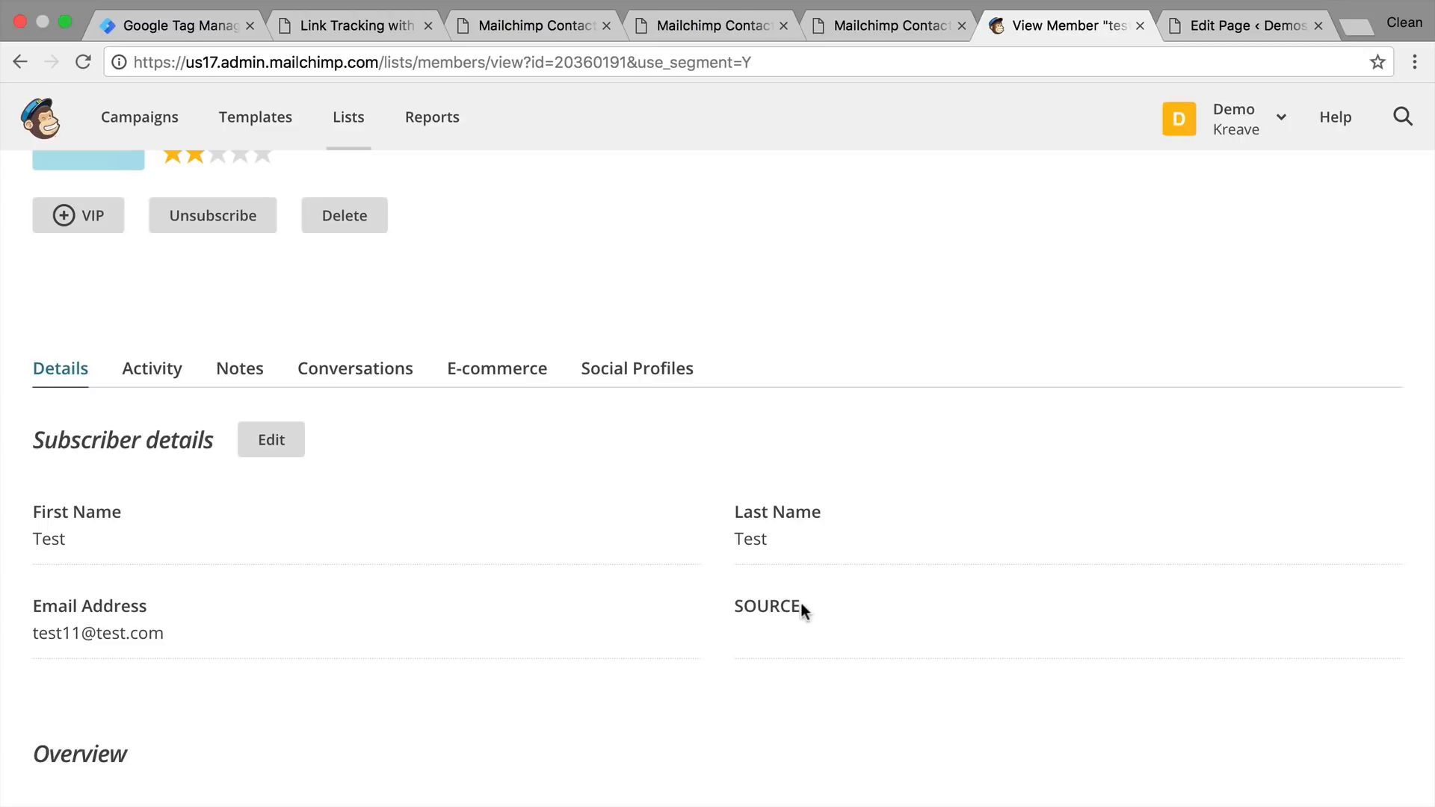
left_click(873, 22)
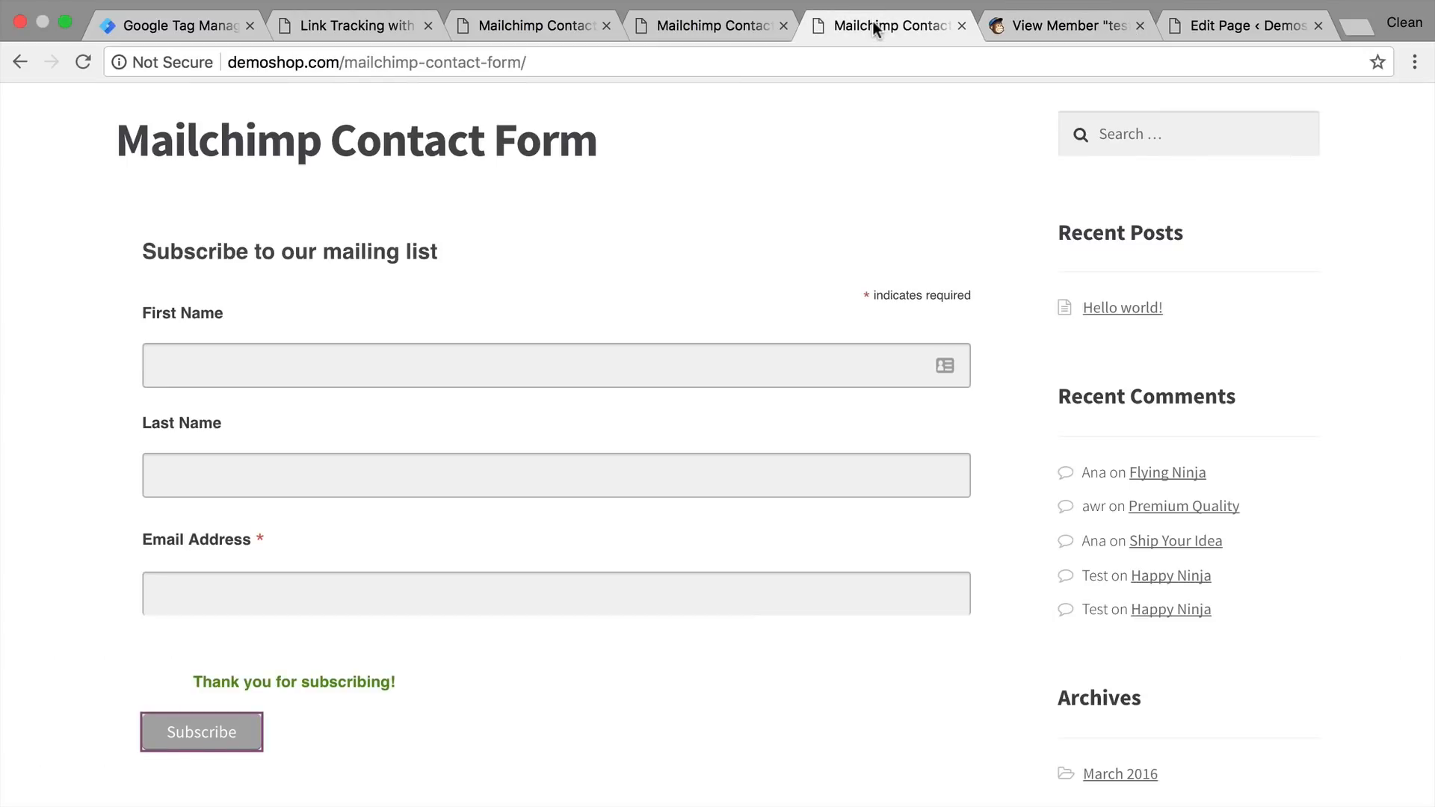
left_click(1098, 25)
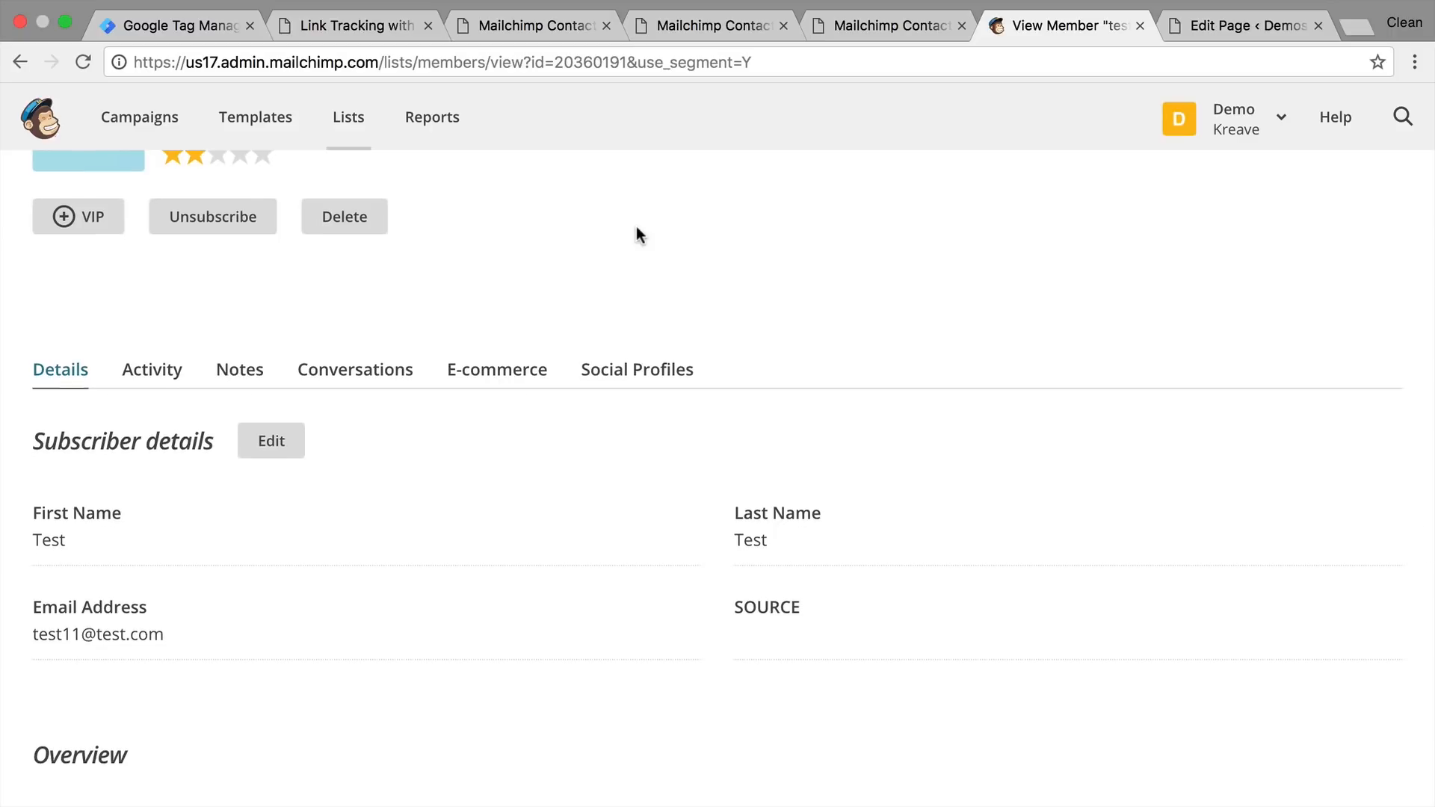
- Open the Kreave list's embedded signup form and copy its complete HTML code
scroll(635, 235, "up", 3)
left_click(536, 190)
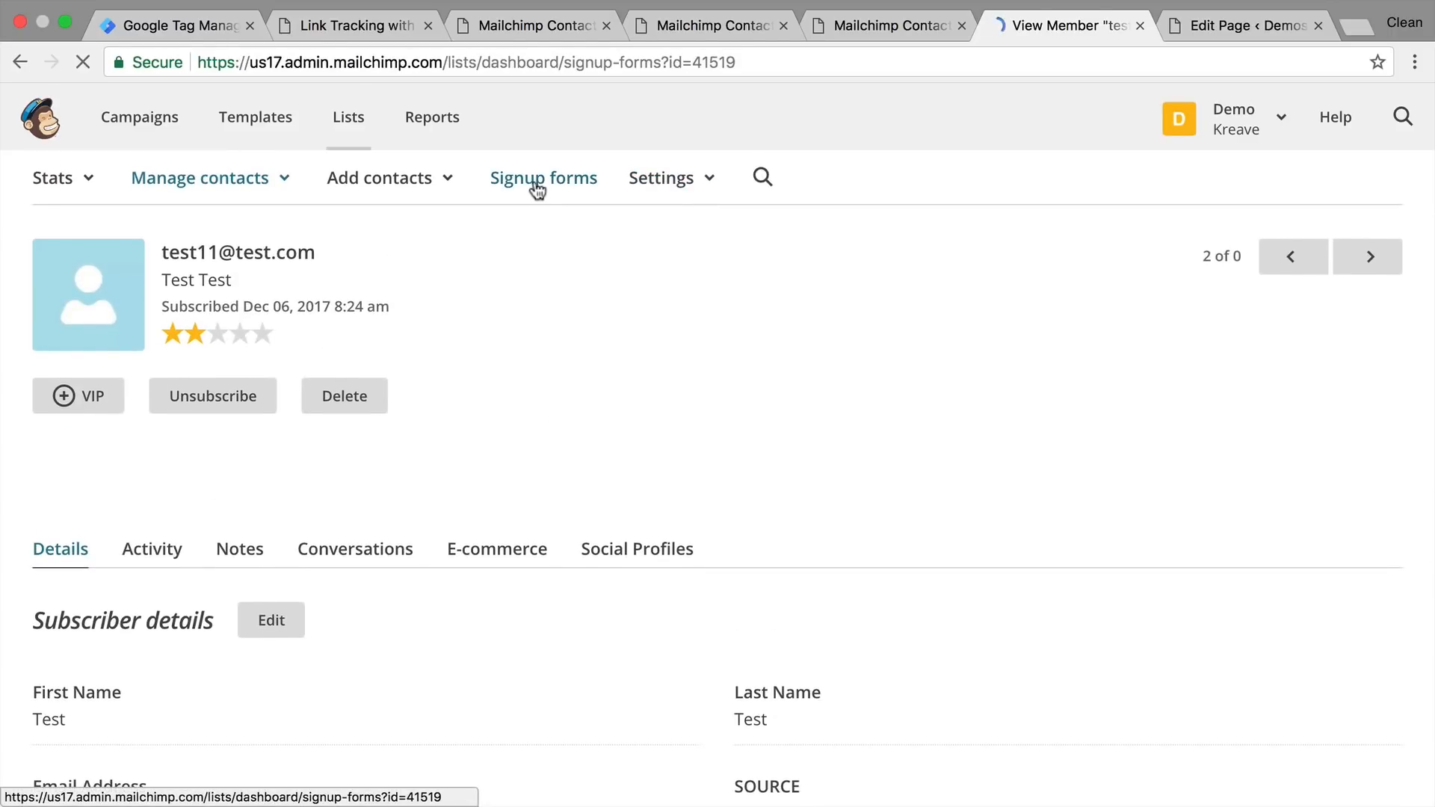
scroll(532, 195, "down", 2)
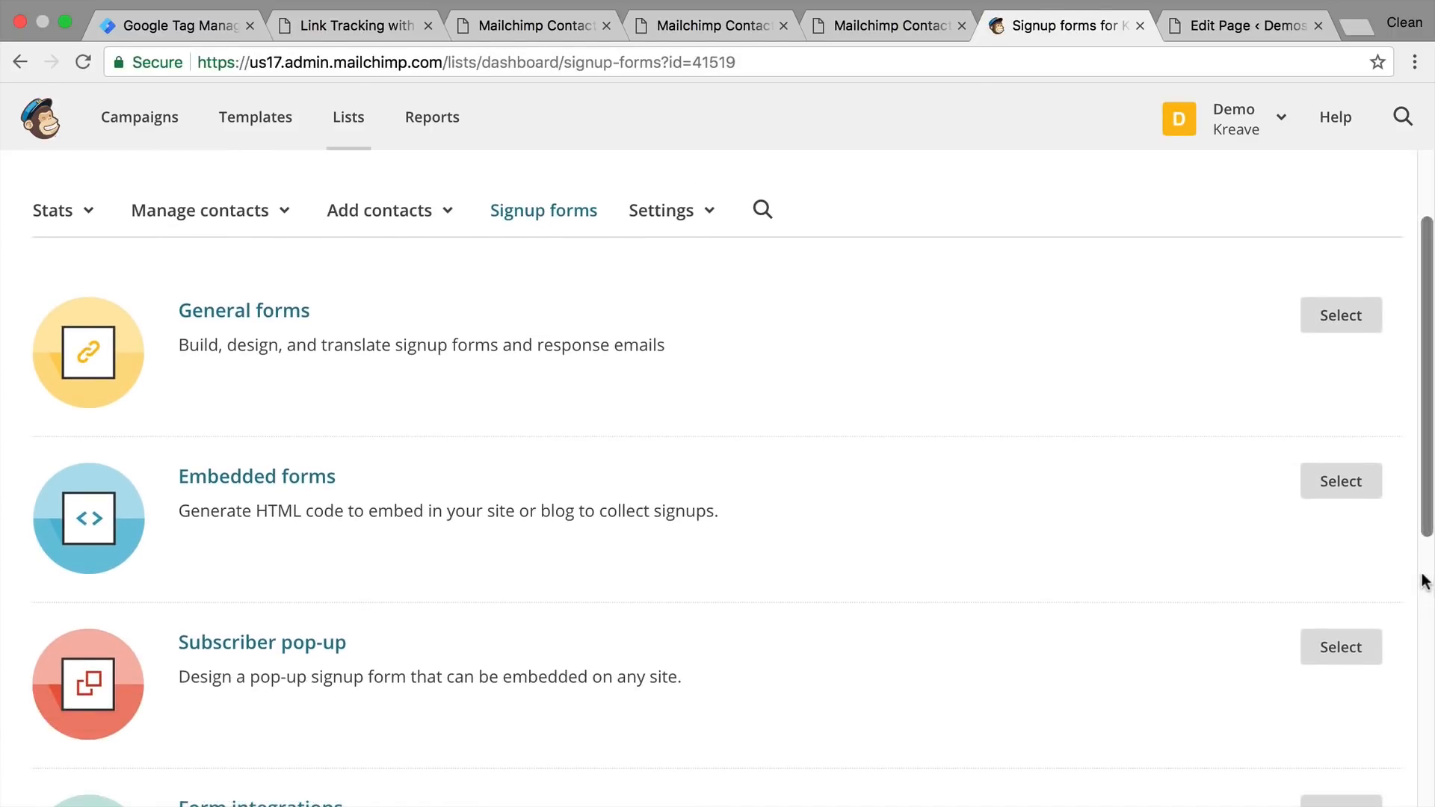
left_click(1335, 482)
scroll(329, 499, "down", 3)
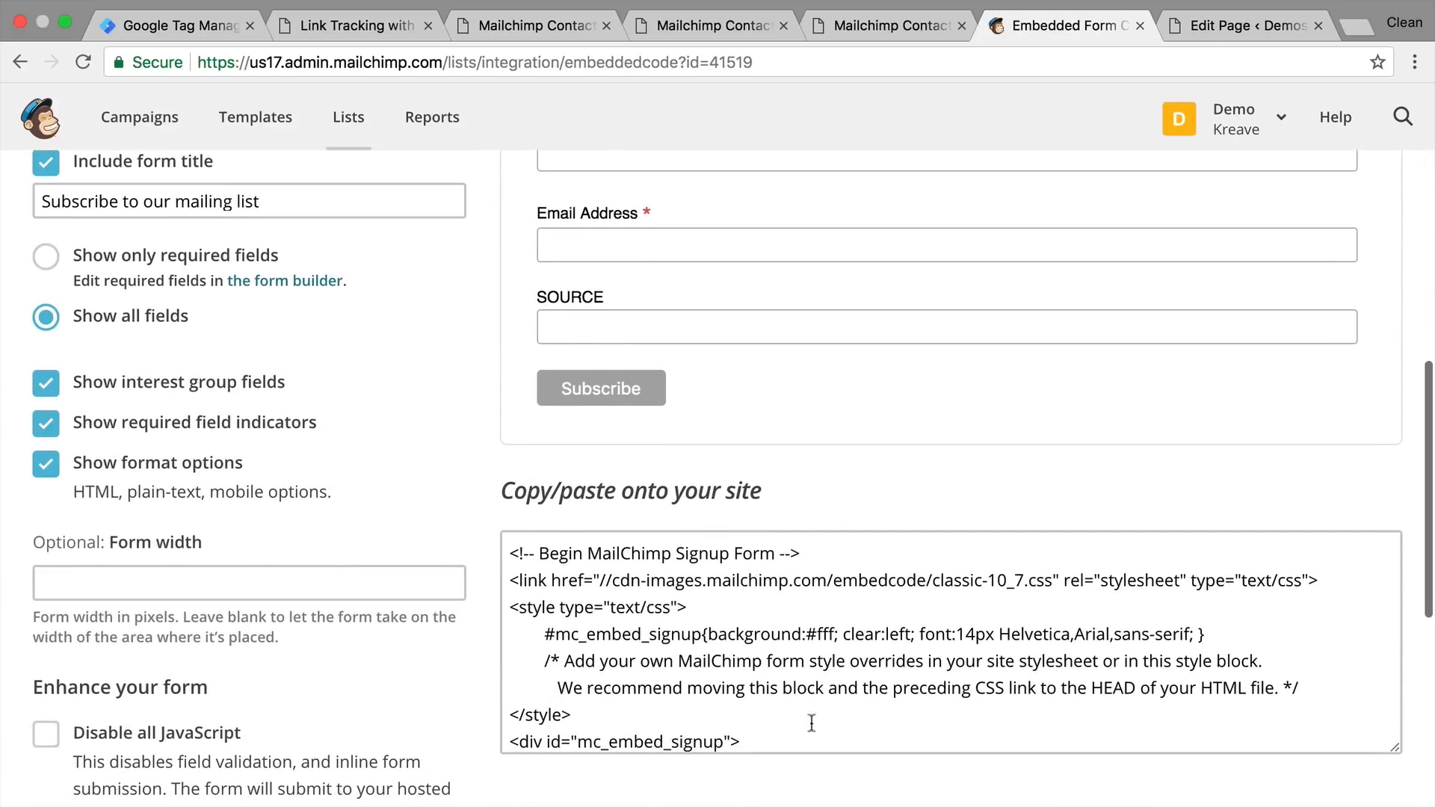
left_click(798, 660)
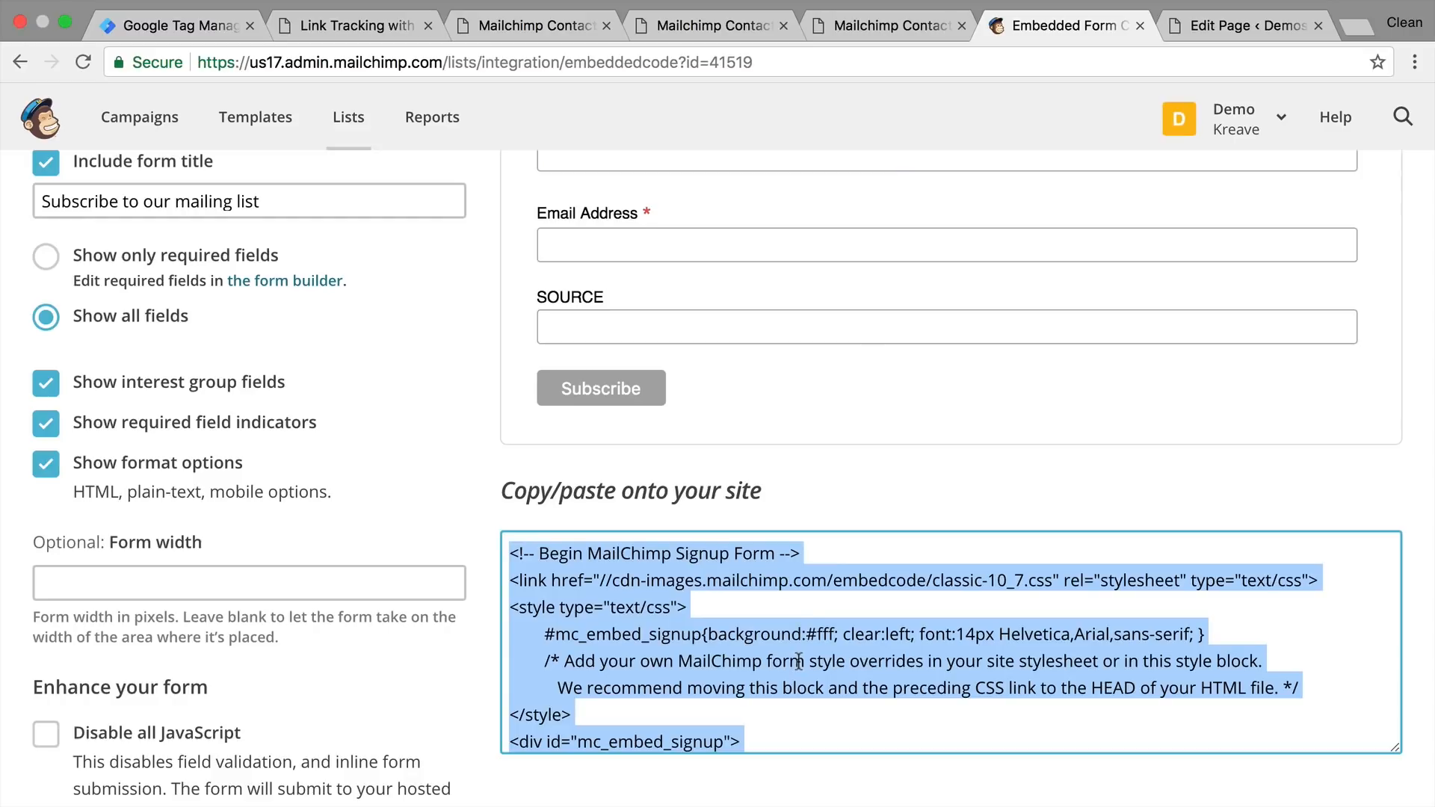
- Replace the Mailchimp Contact Form page's content in WordPress with the copied embed code and update the page
left_click(860, 25)
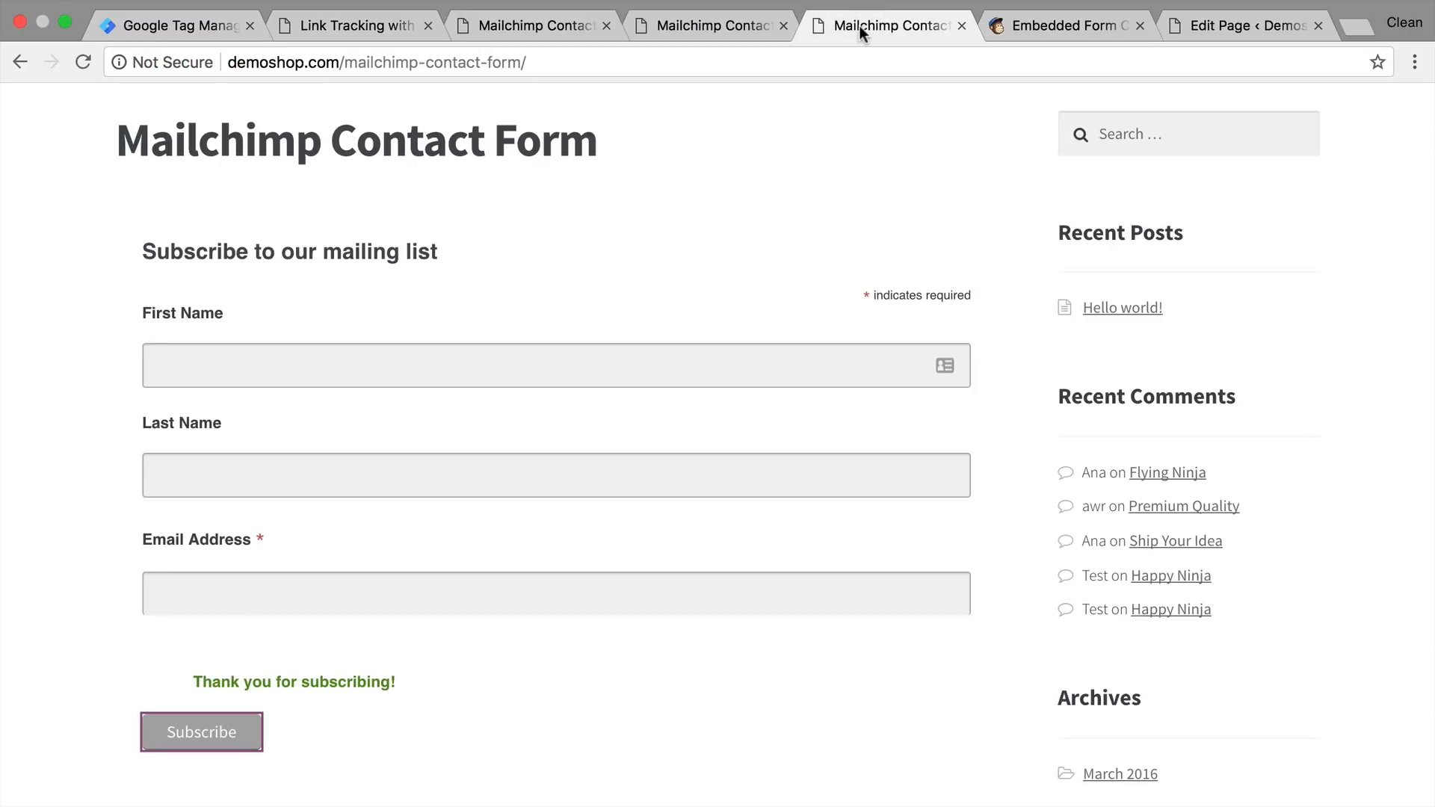
left_click(1210, 24)
scroll(728, 384, "down", 5)
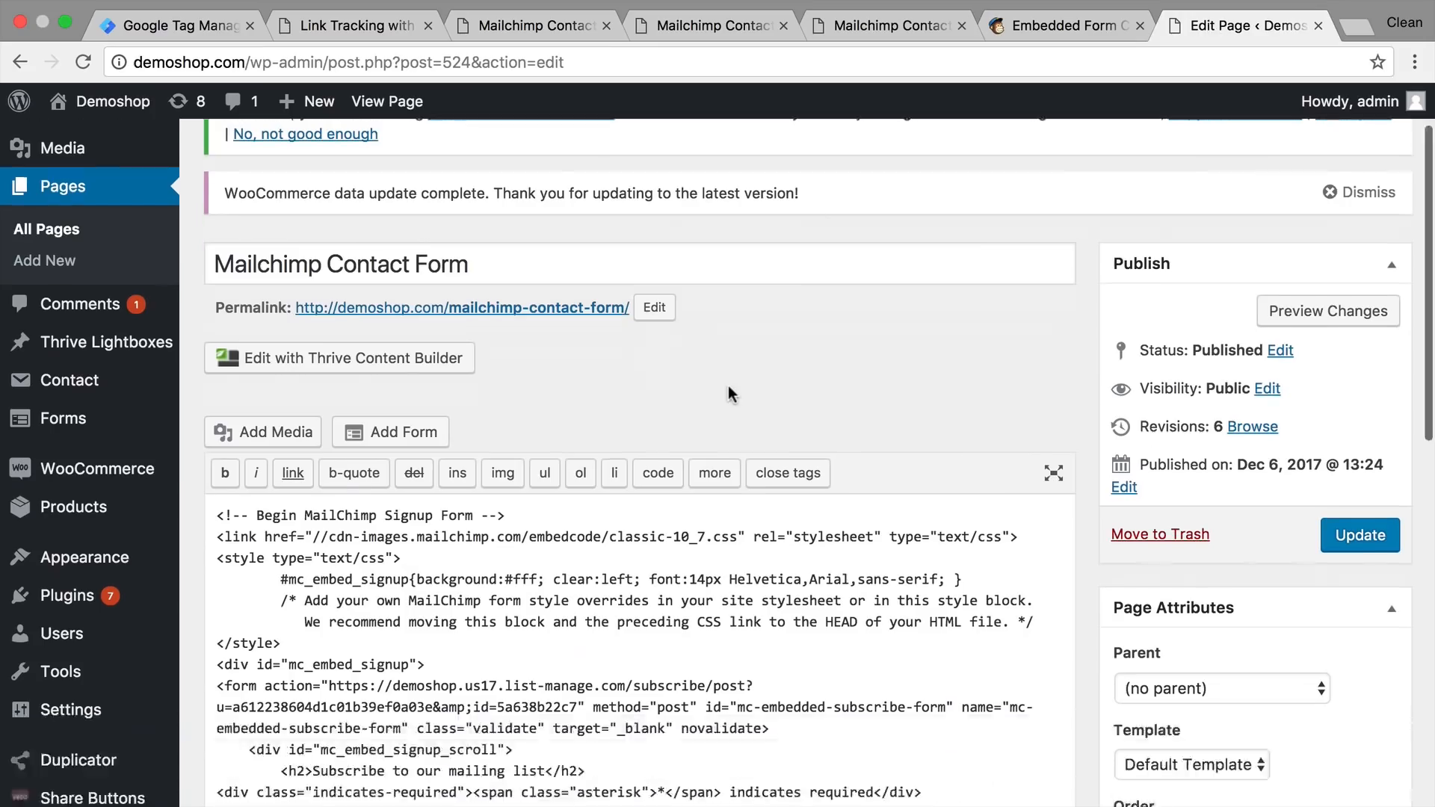
key("super+a")
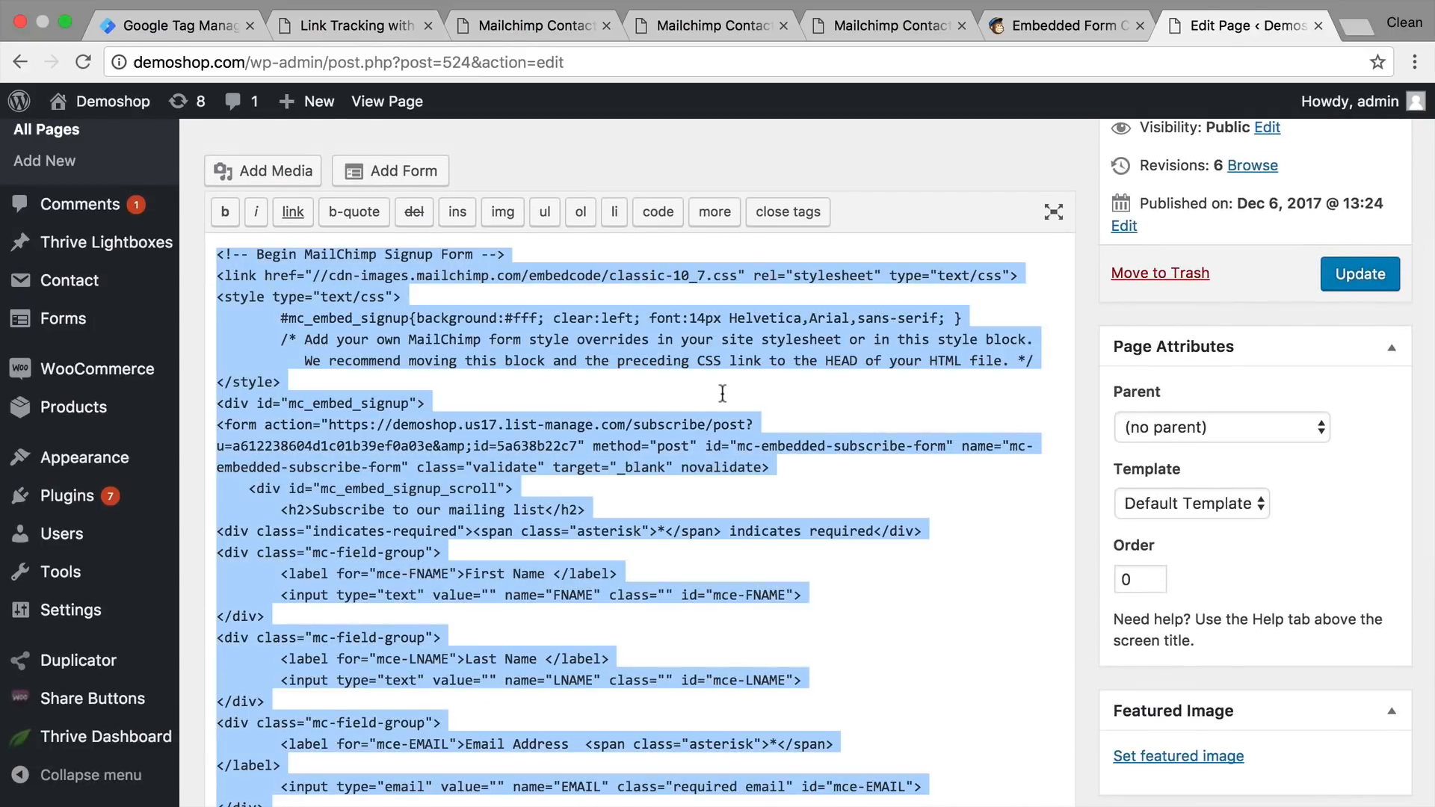
key("super+v")
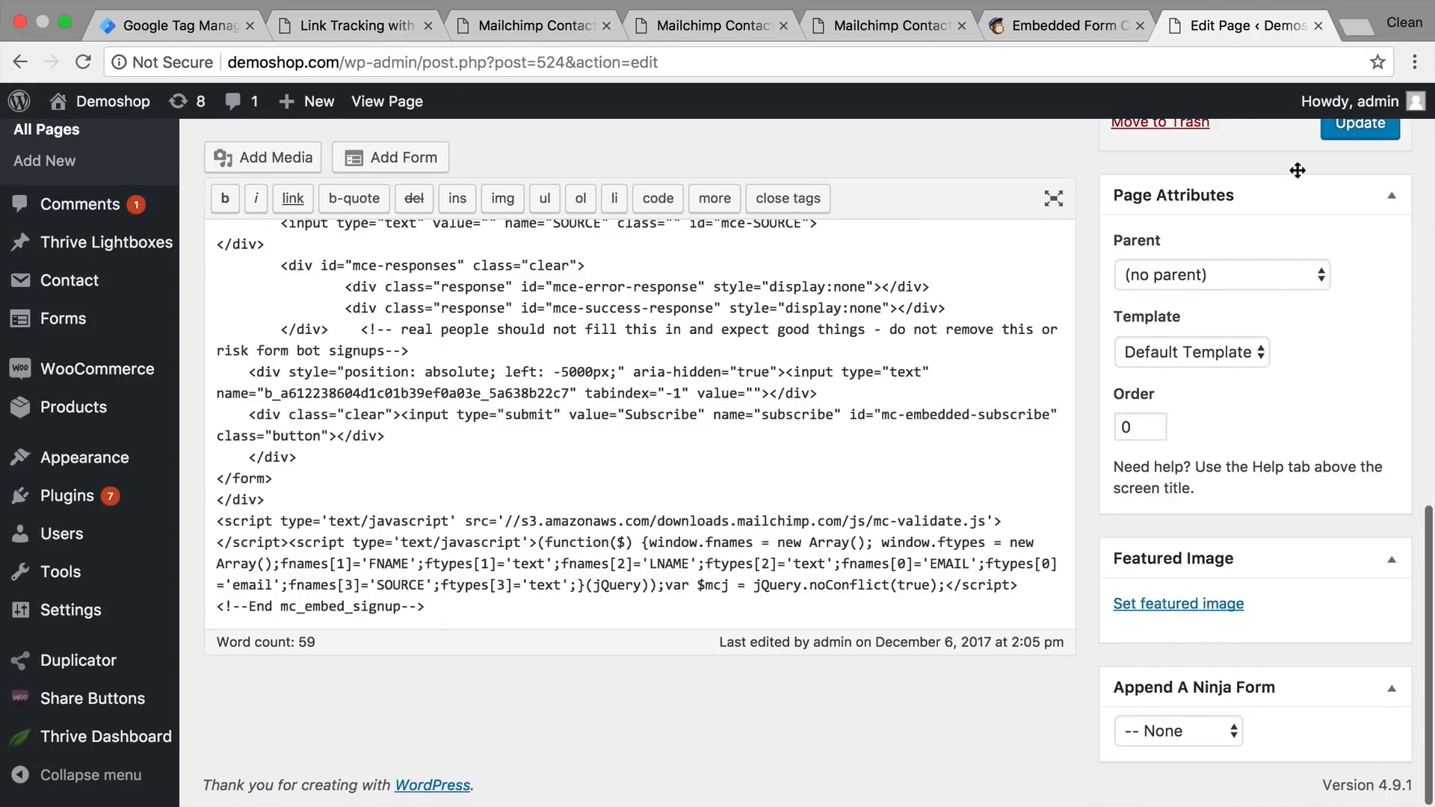
left_click(1337, 130)
- Reload the live Mailchimp Contact Form page and check the form for the SOURCE field
left_click(888, 28)
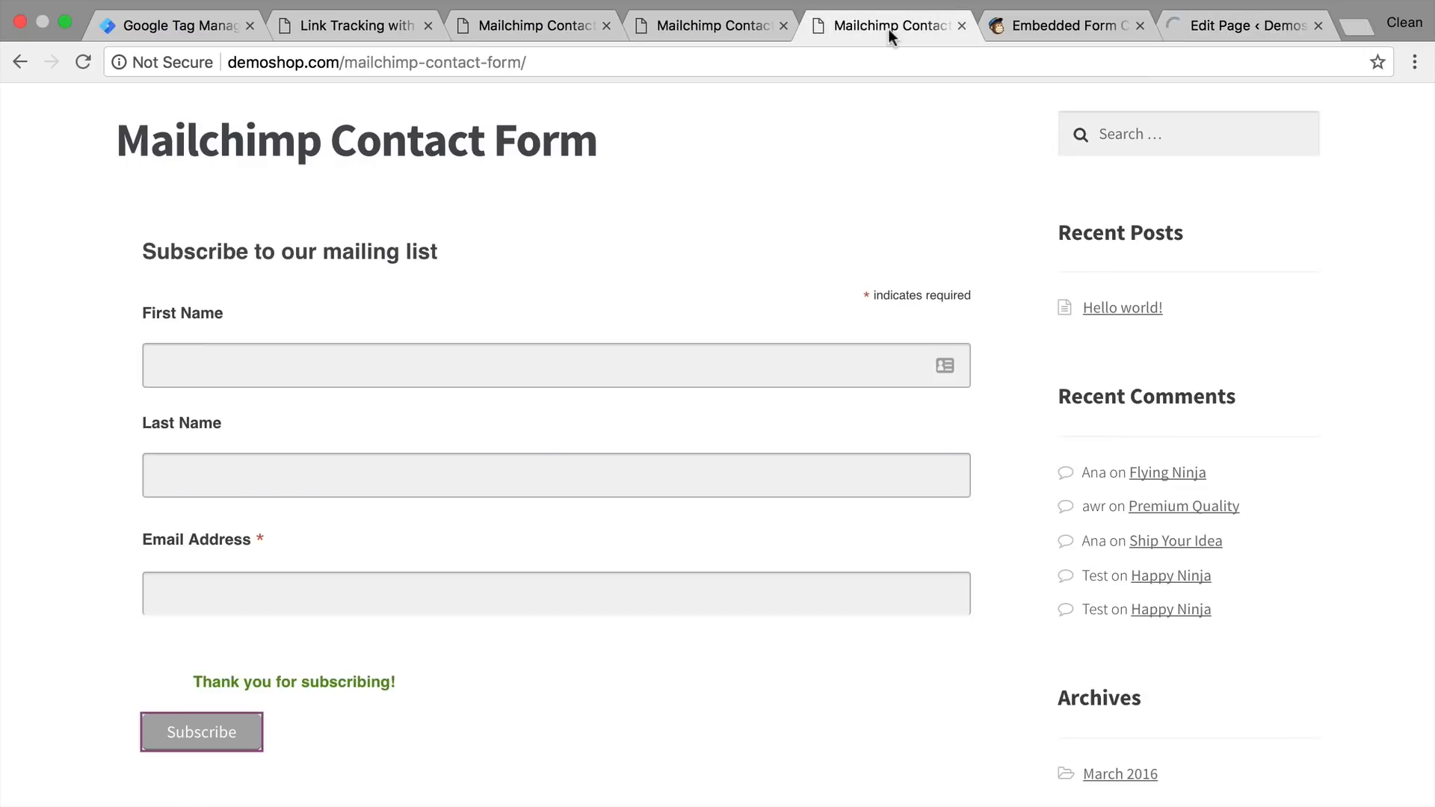
key("super+r")
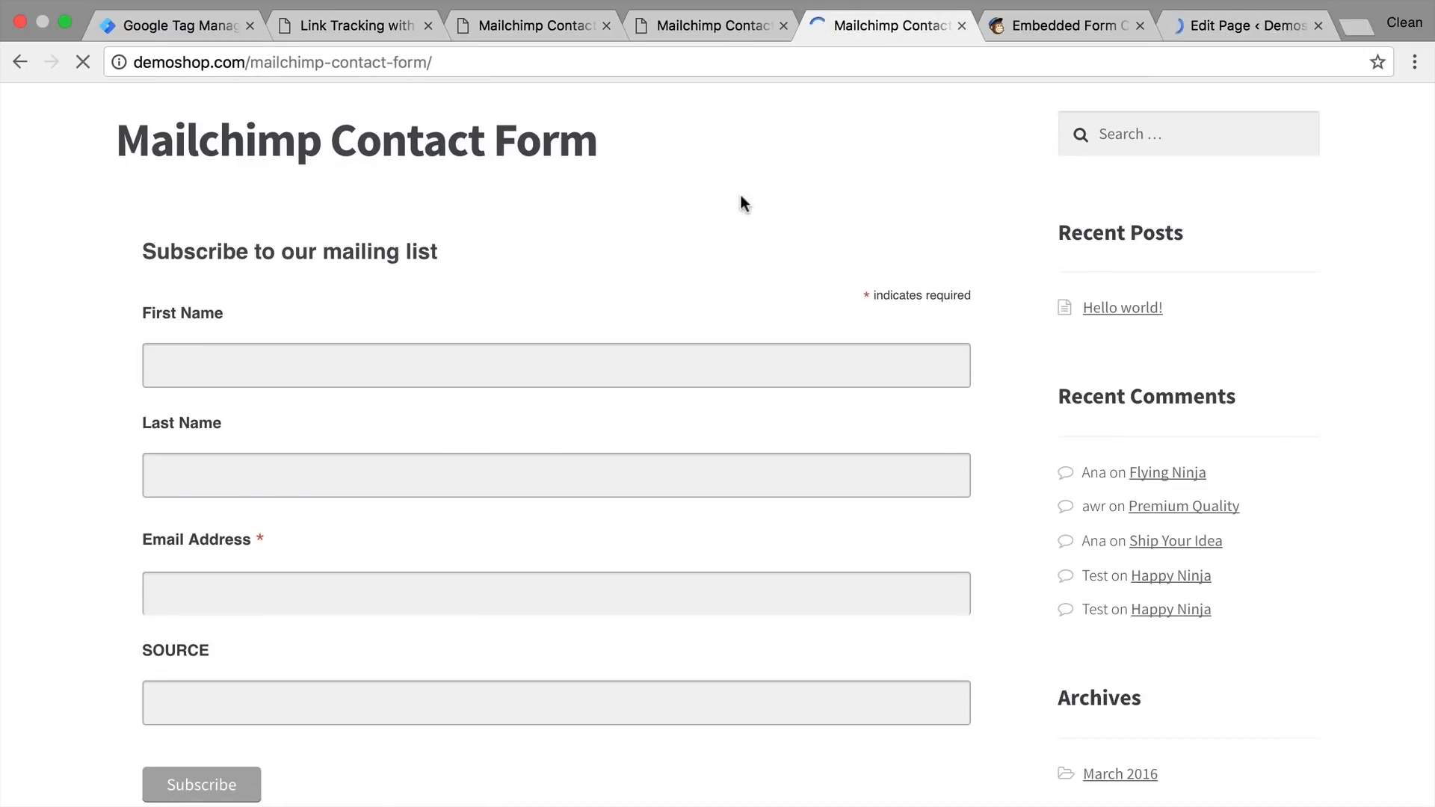
scroll(741, 202, "down", 2)
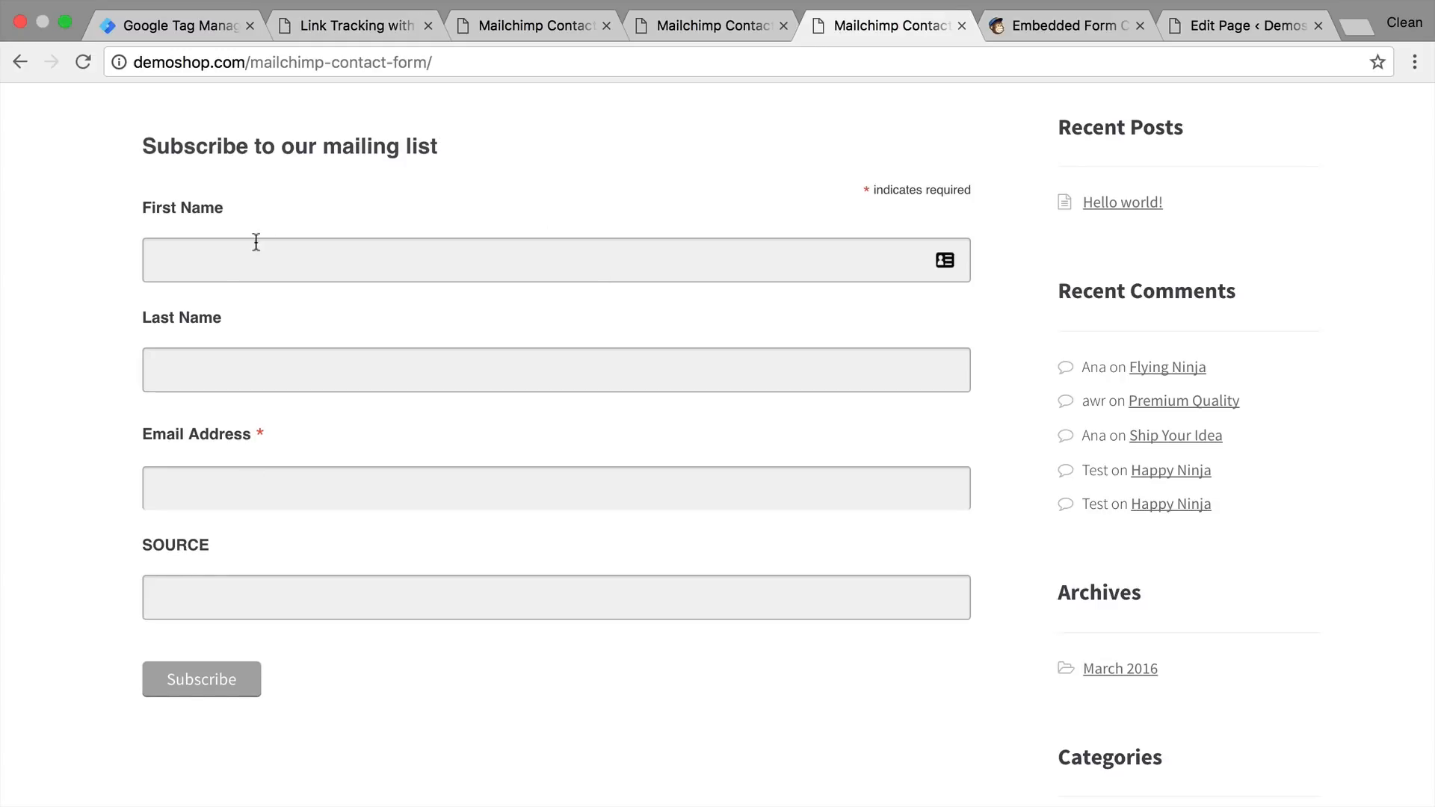
- Fill in the subscription form with first and last name Test, a test e-mail address and google.com as SOURCE, and submit it
left_click(235, 270)
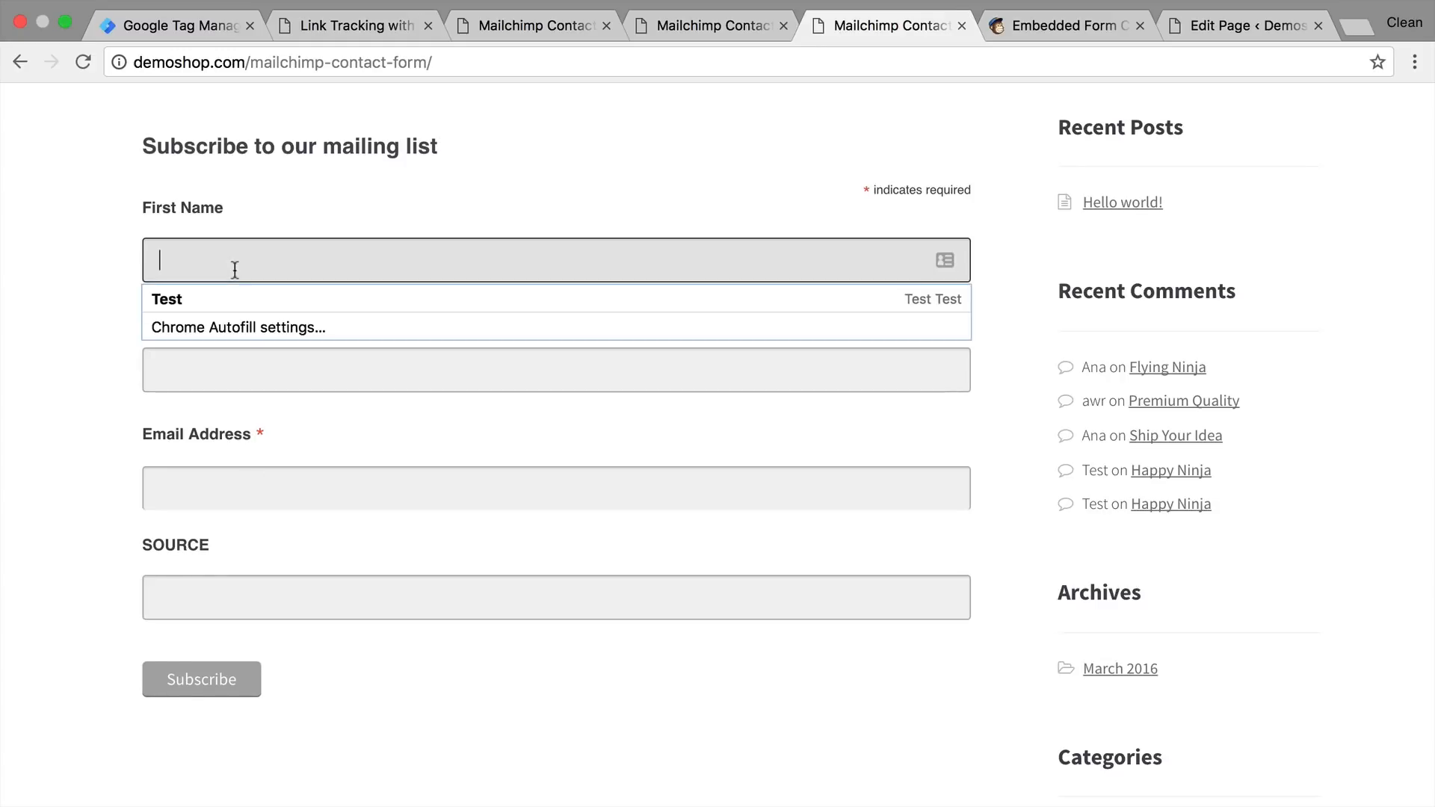
left_click(205, 297)
left_click(183, 489)
type("555@test.com")
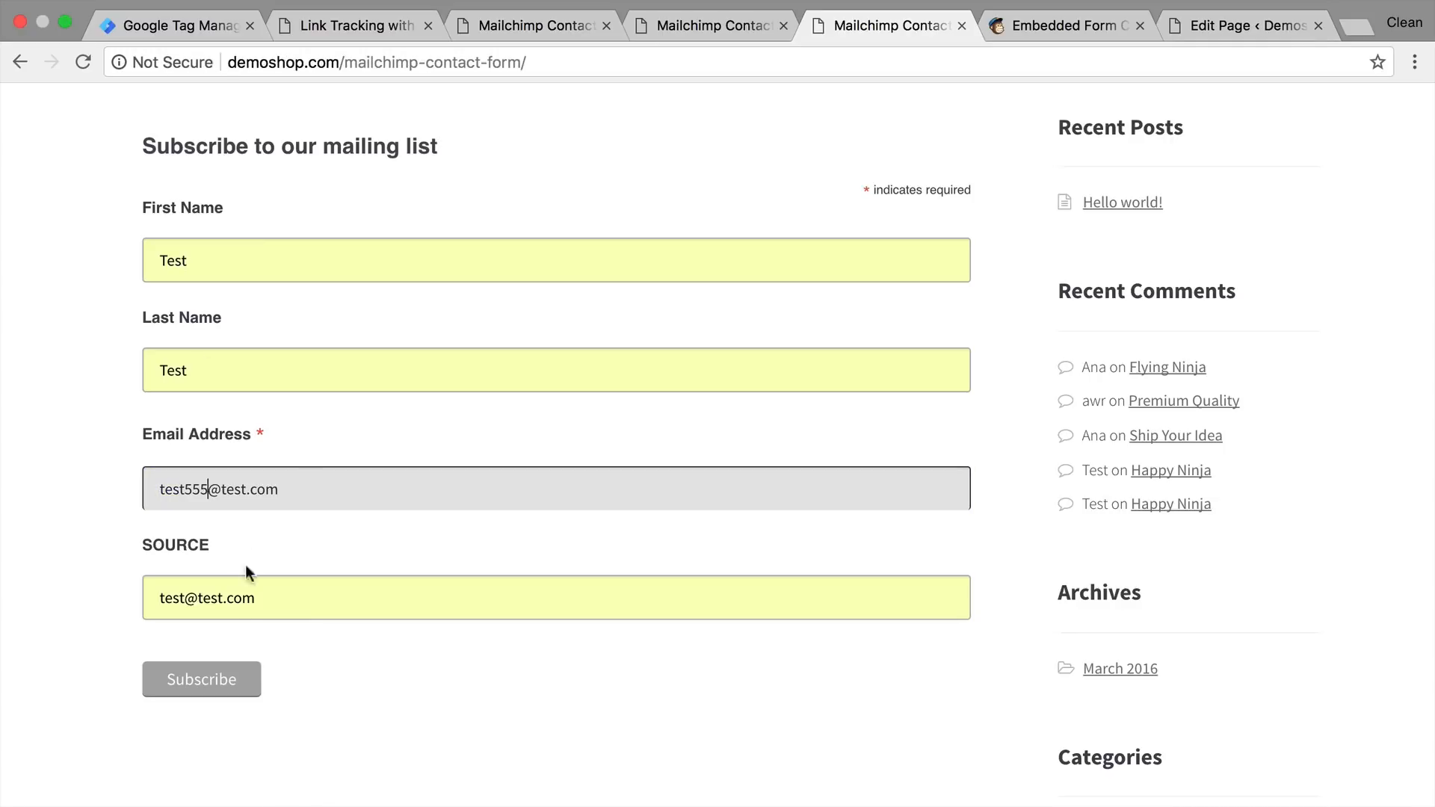
left_click(249, 598)
left_click_drag(274, 598, 147, 604)
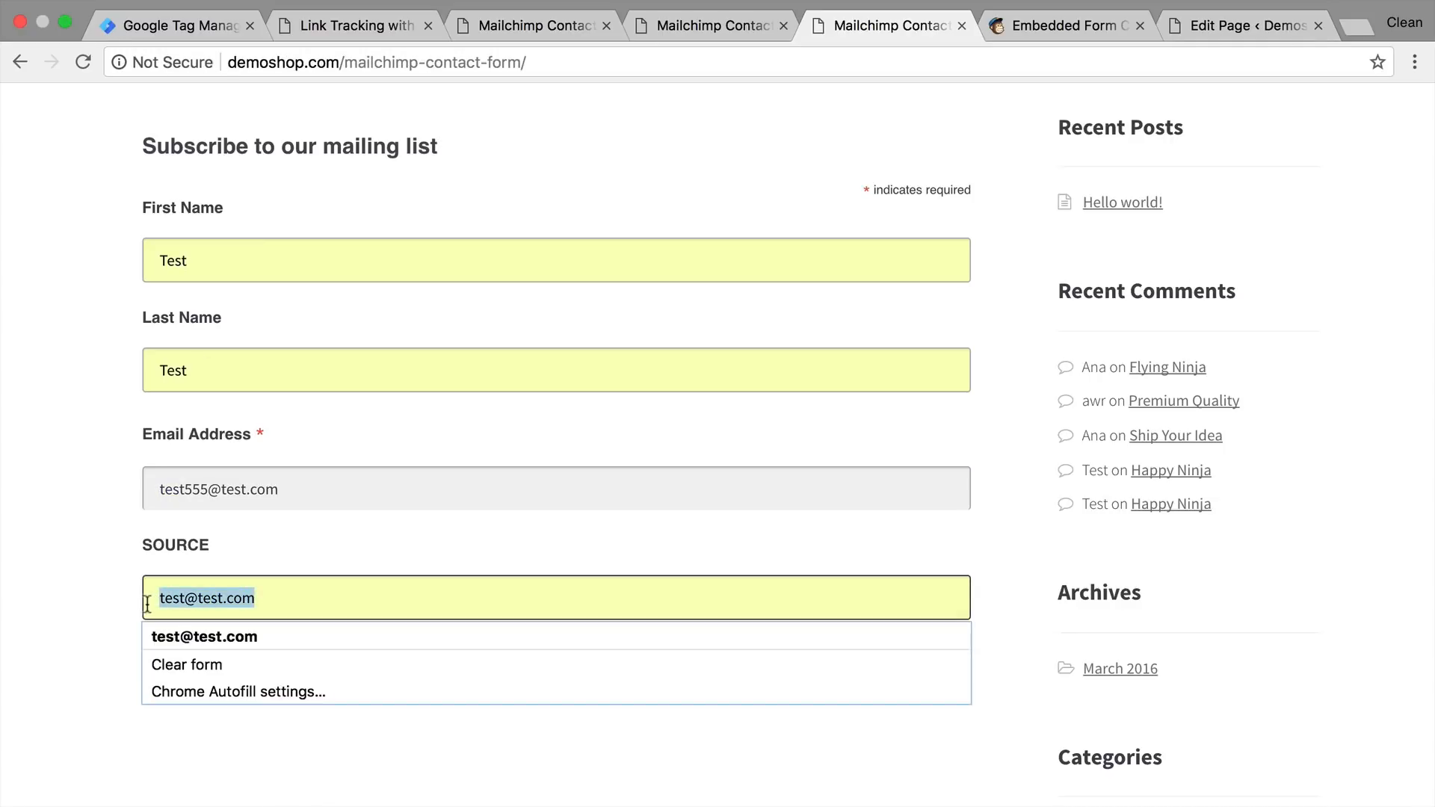
type("google.com")
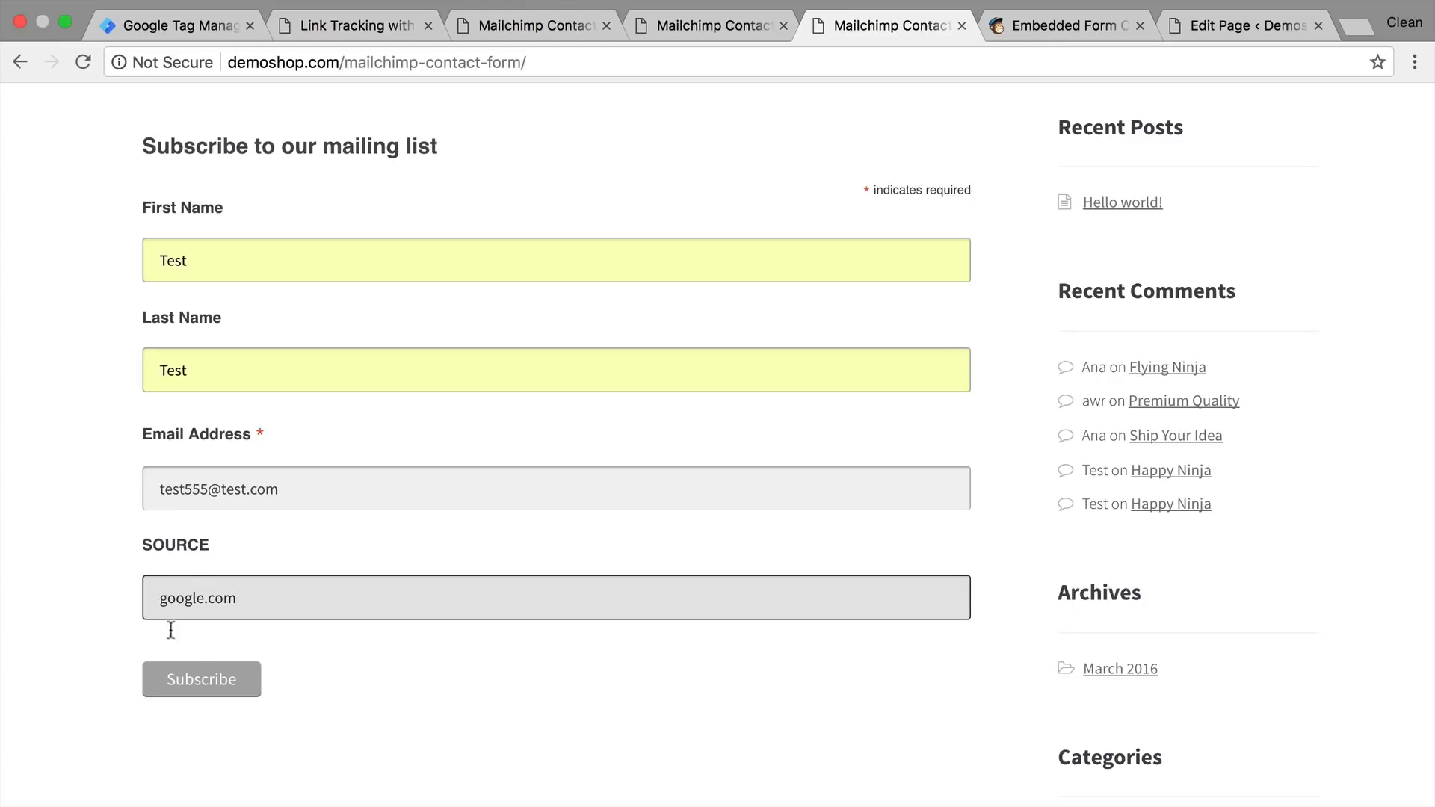
left_click(178, 679)
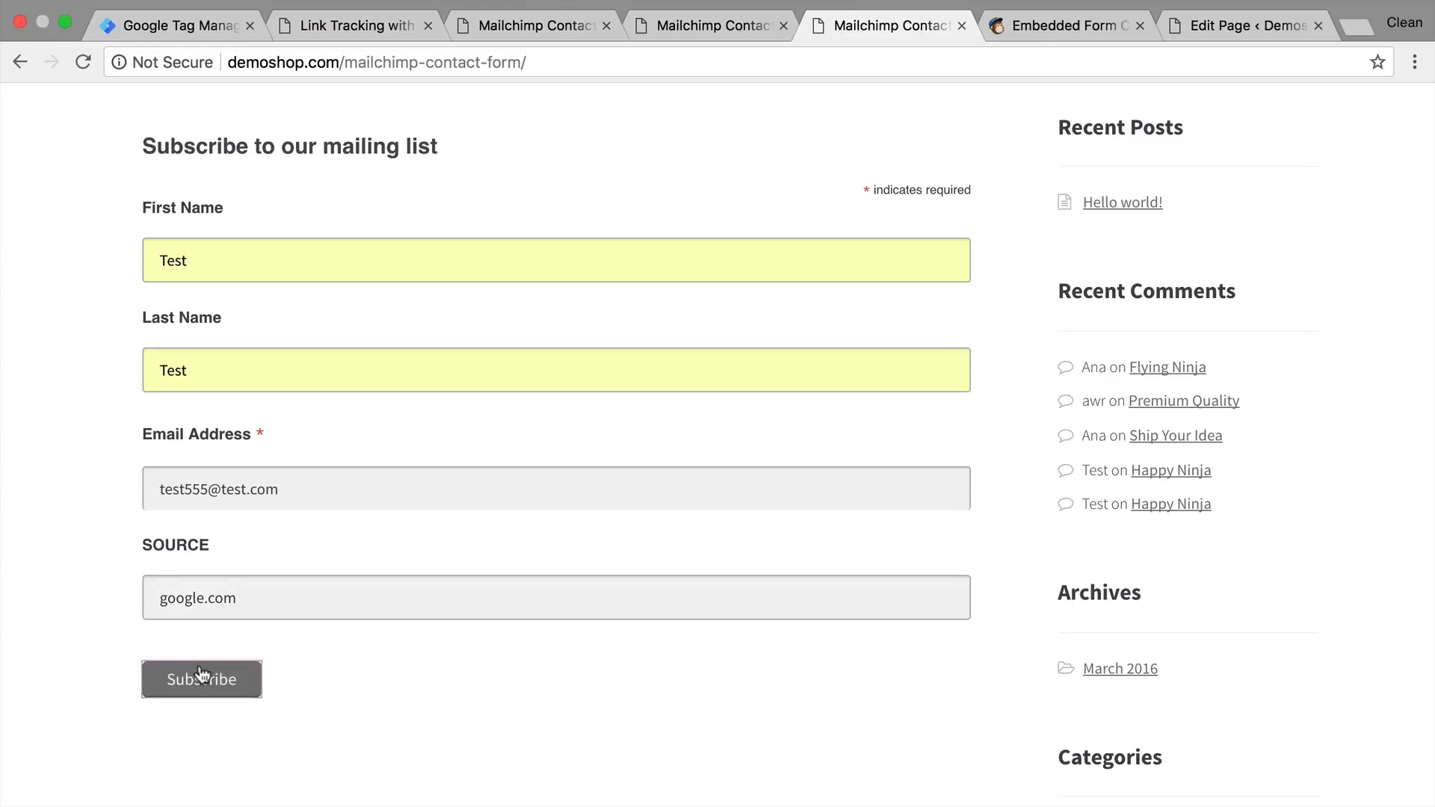
- Return to Mailchimp and open the newest subscriber in the Kreave list to check the recorded SOURCE value
left_click(1067, 25)
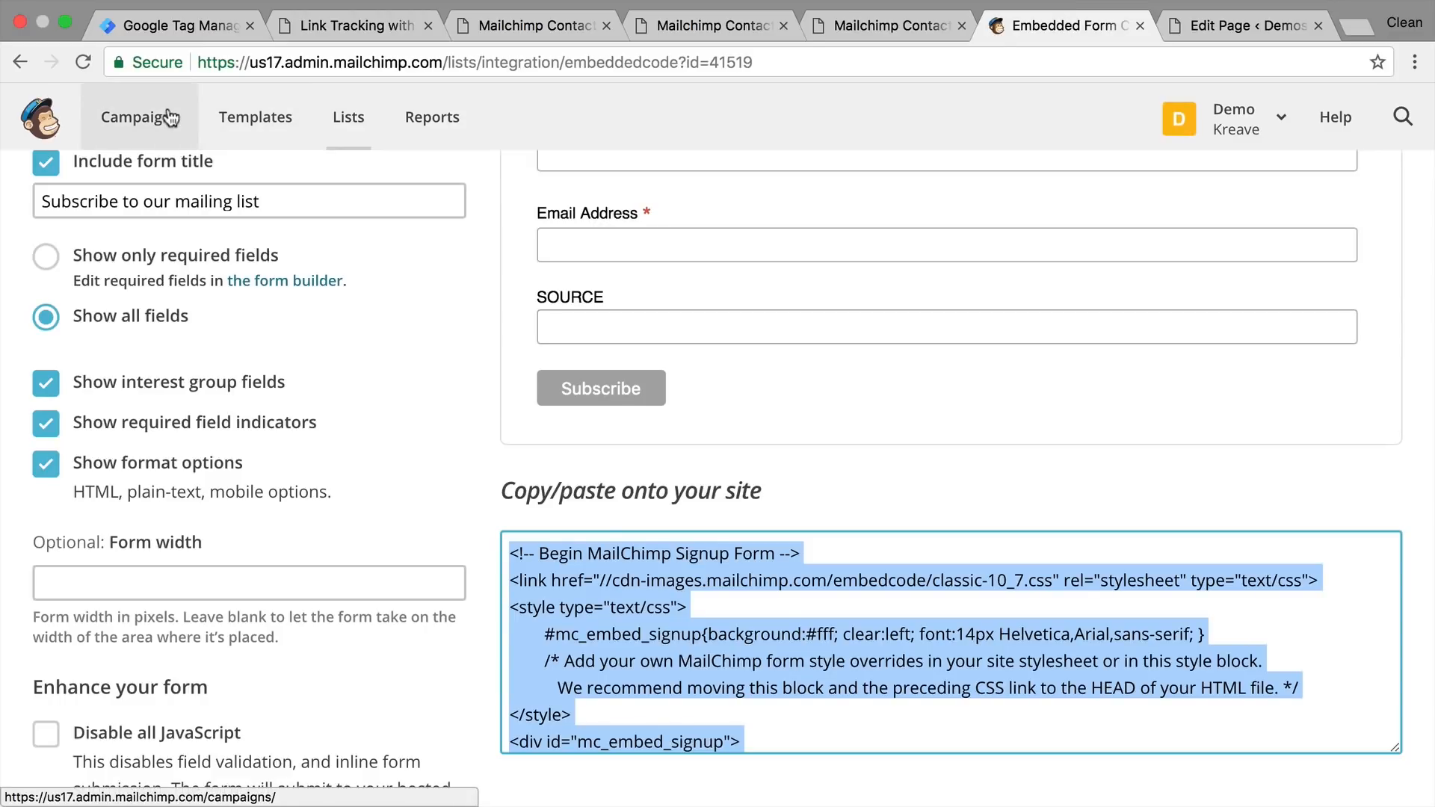
left_click(350, 119)
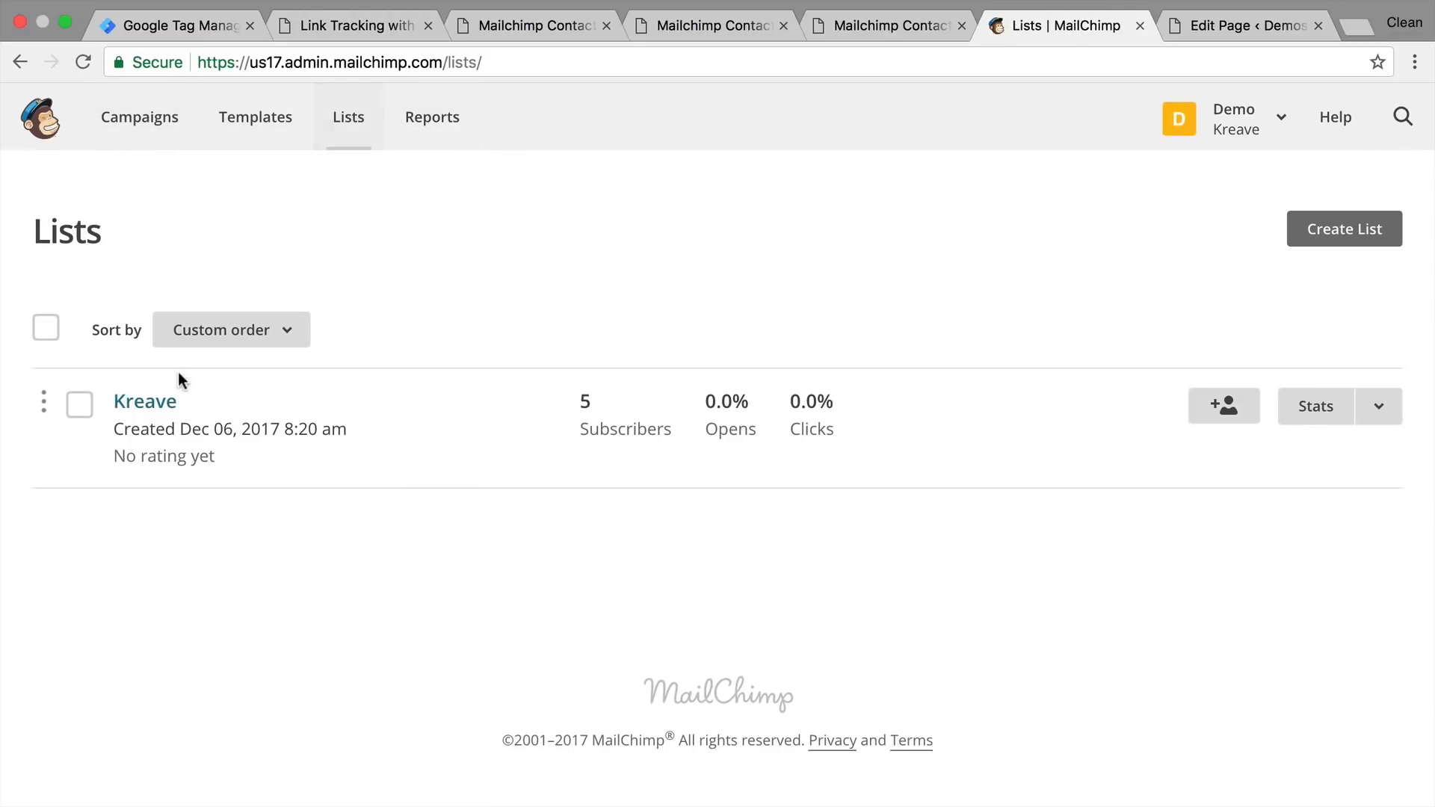
left_click(149, 401)
scroll(175, 523, "down", 3)
left_click(173, 585)
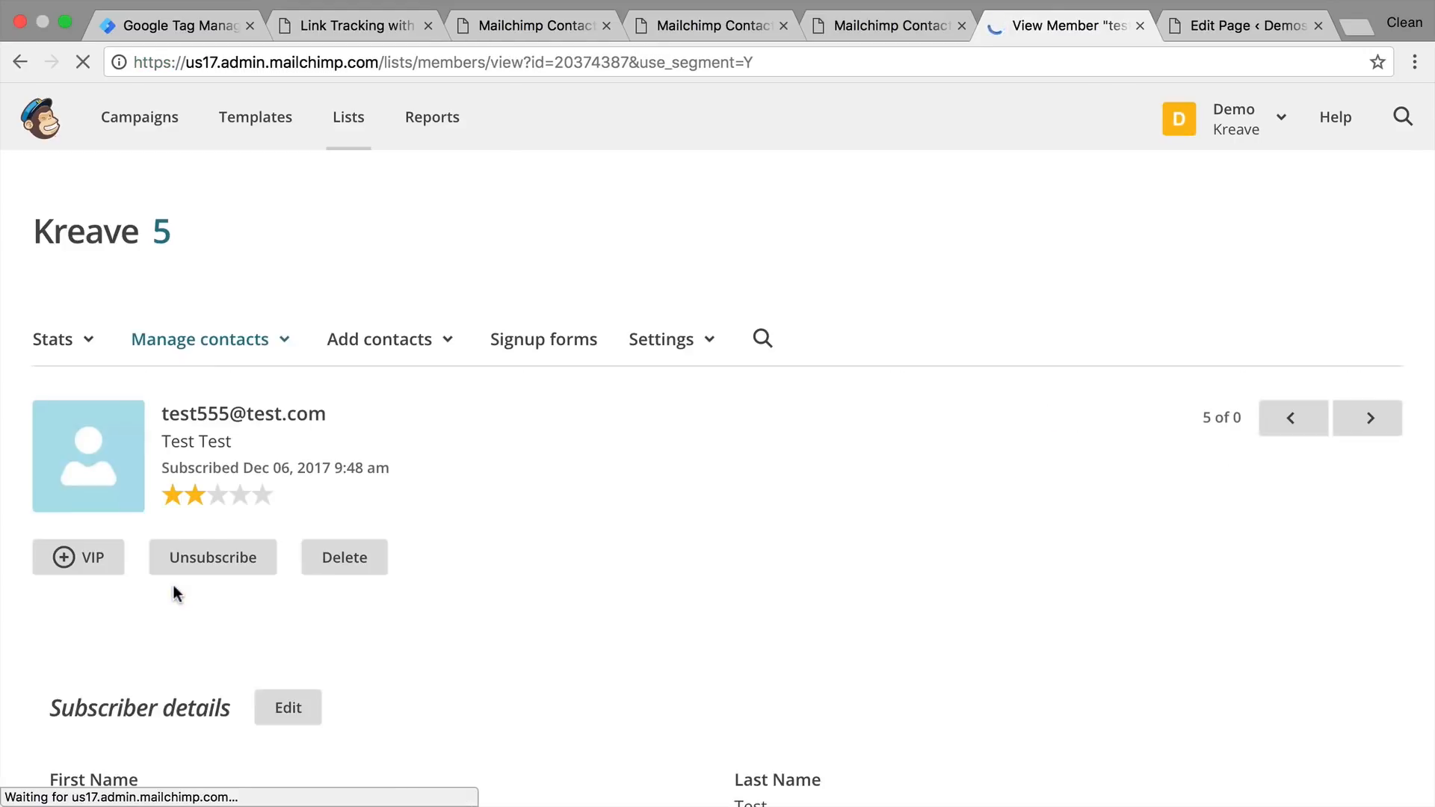
scroll(173, 584, "down", 3)
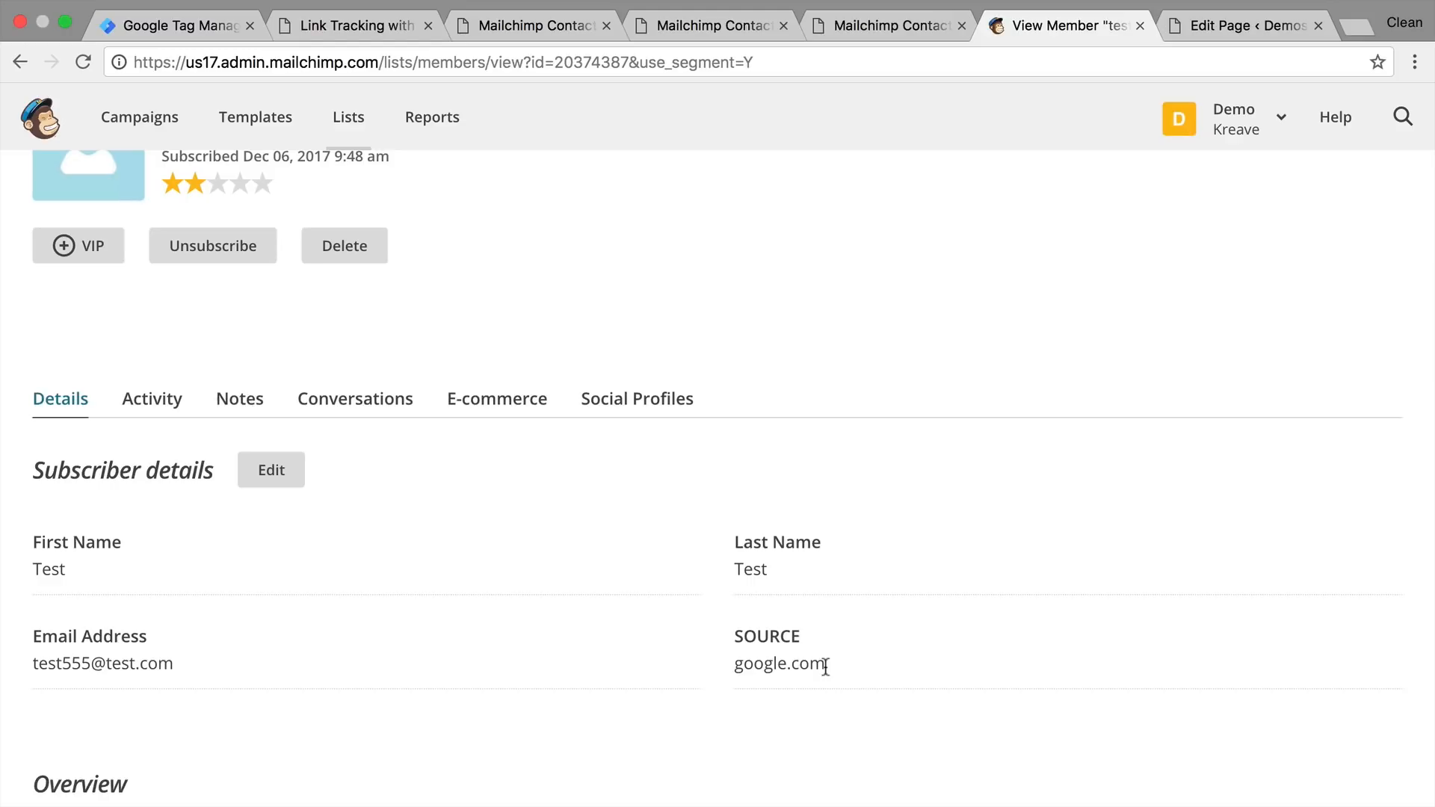
- Revisit the form's SOURCE field, follow the Shop Now ad on the Link Tracking article, and examine the utm_source parameter in the landing URL
left_click(855, 30)
left_click(228, 596)
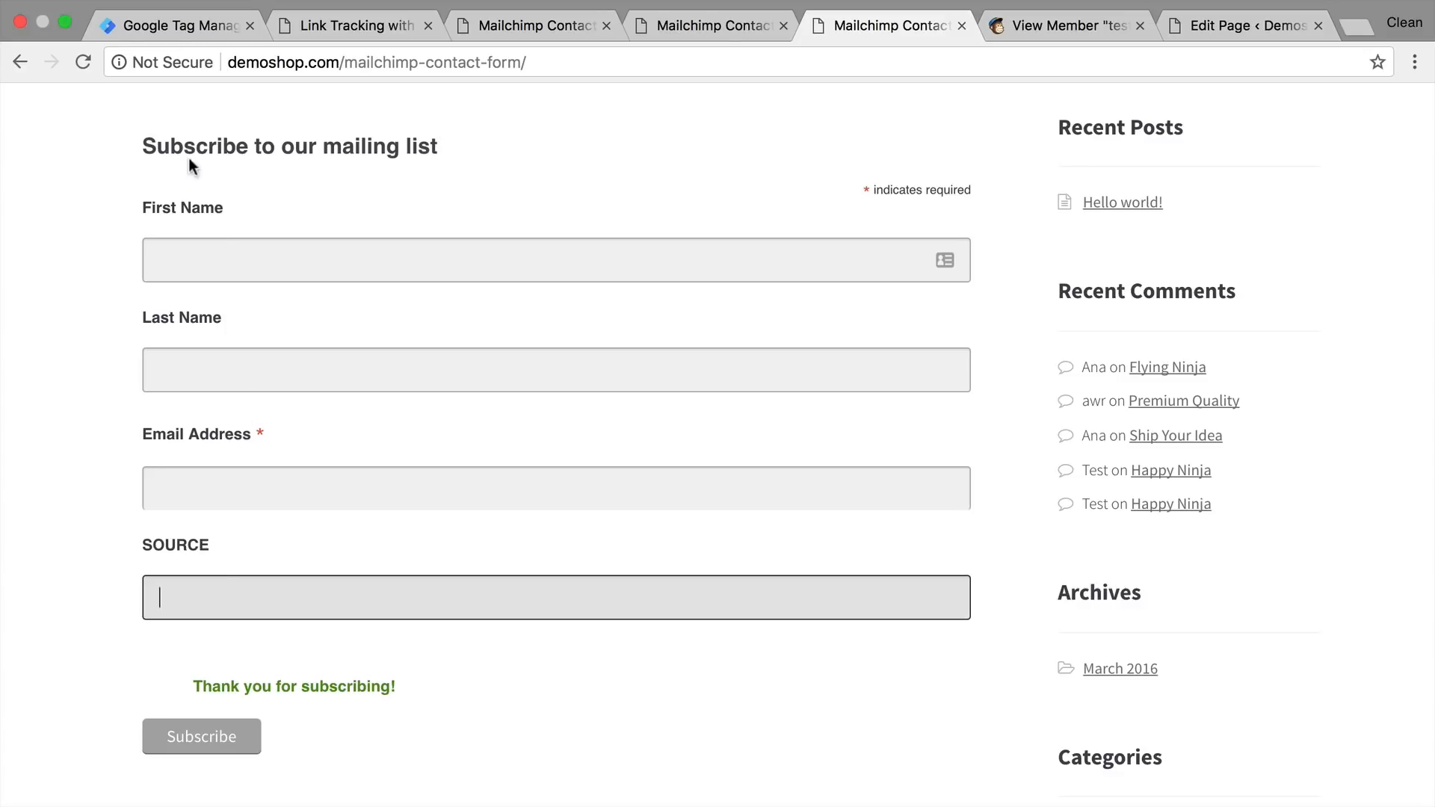
left_click(173, 26)
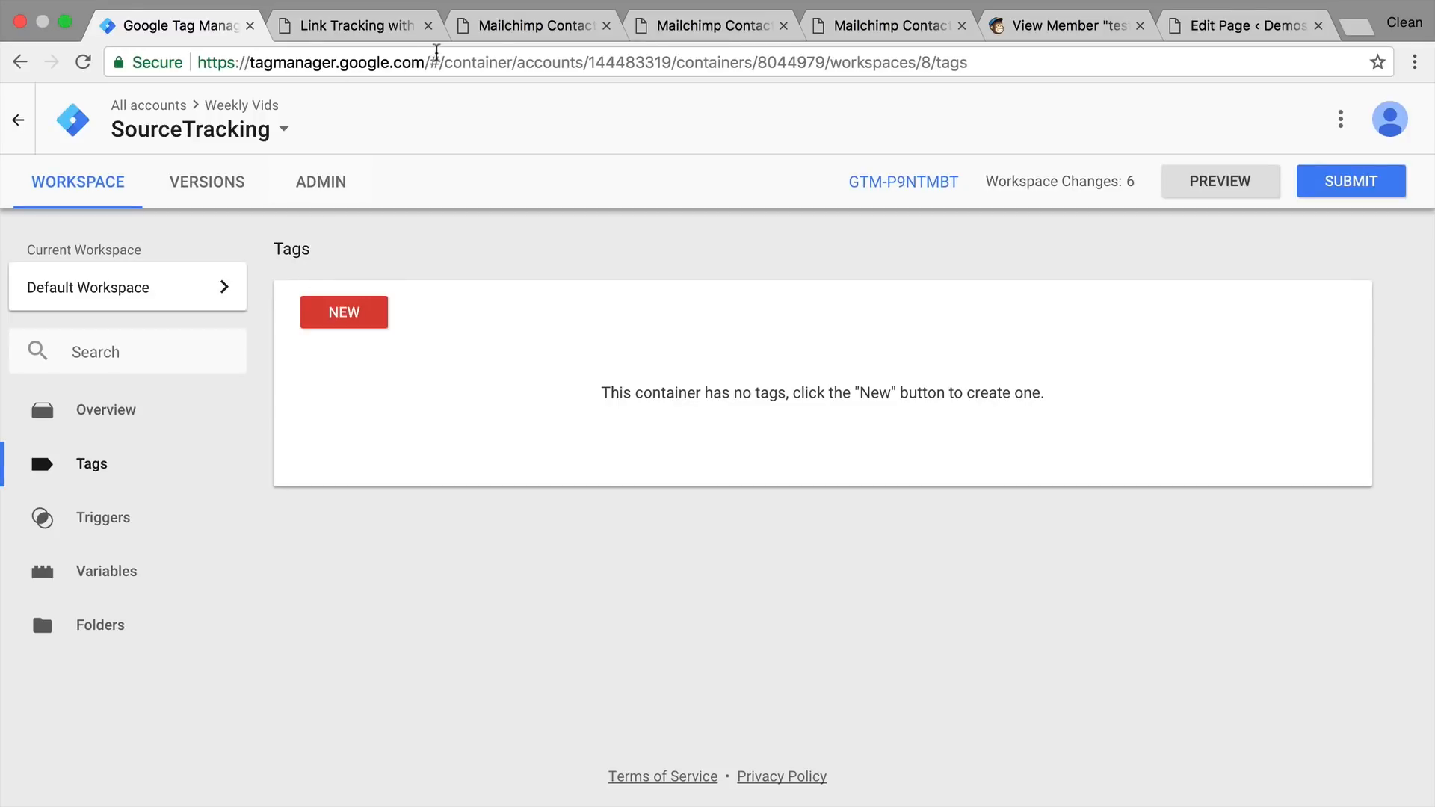
left_click(299, 39)
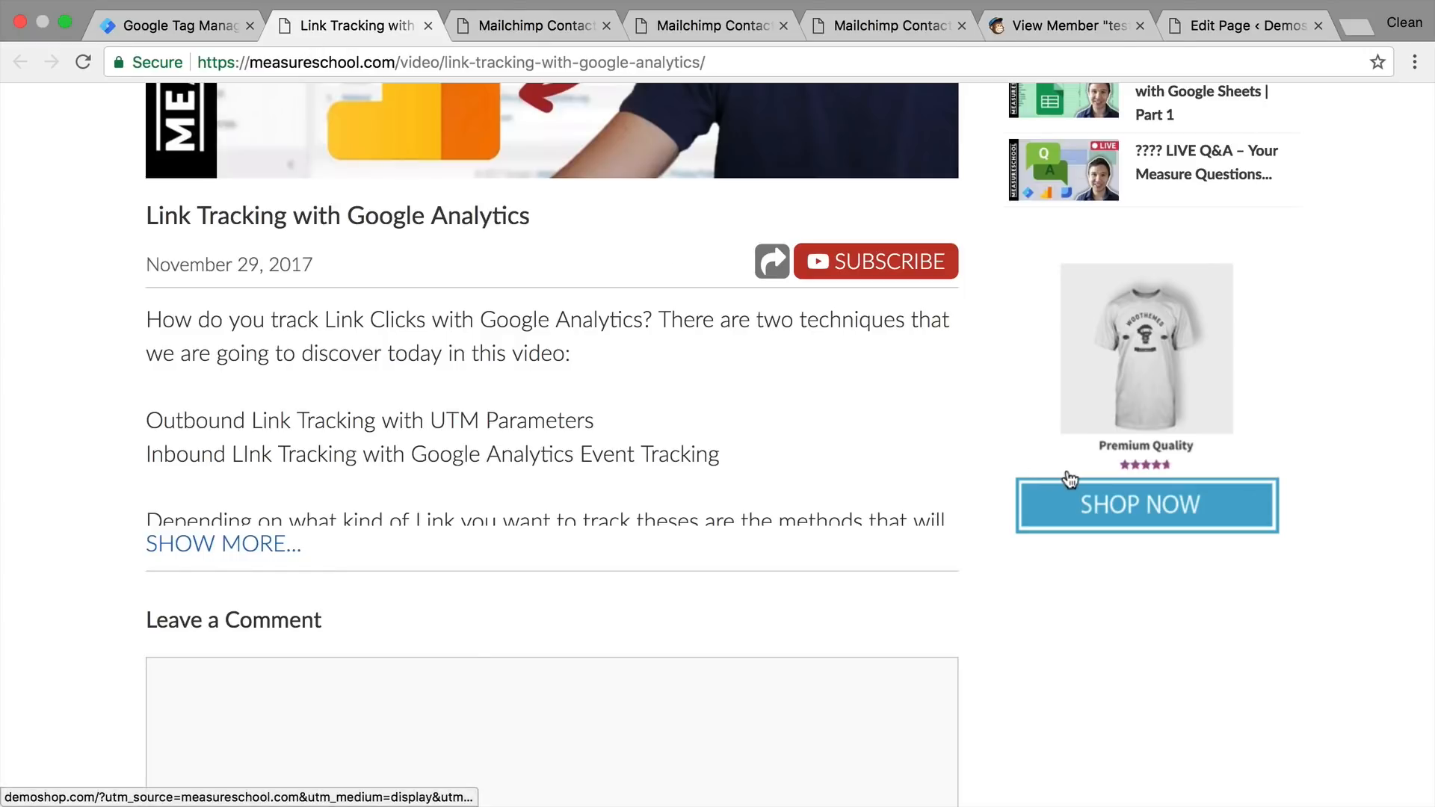
left_click(1067, 487)
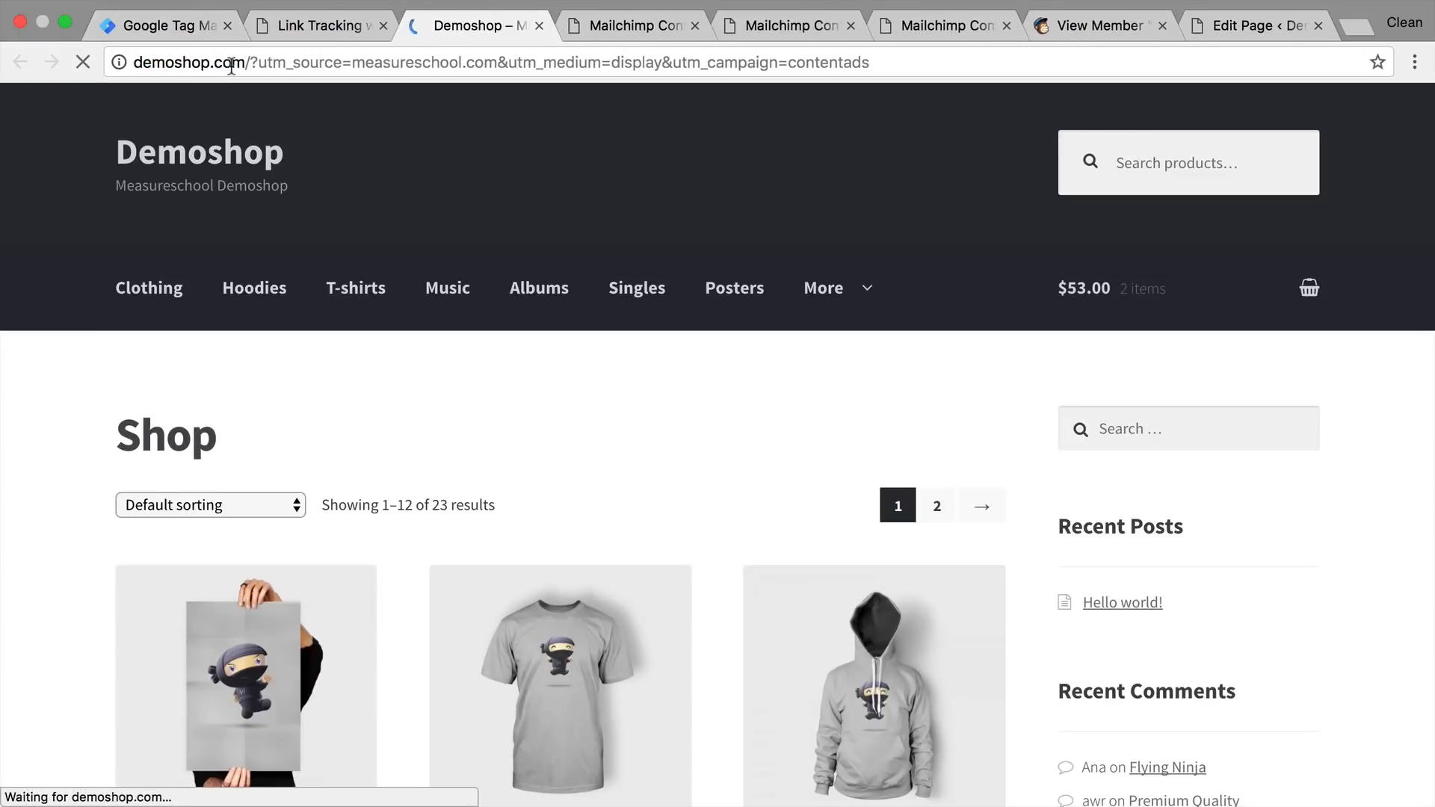
left_click_drag(257, 63, 499, 67)
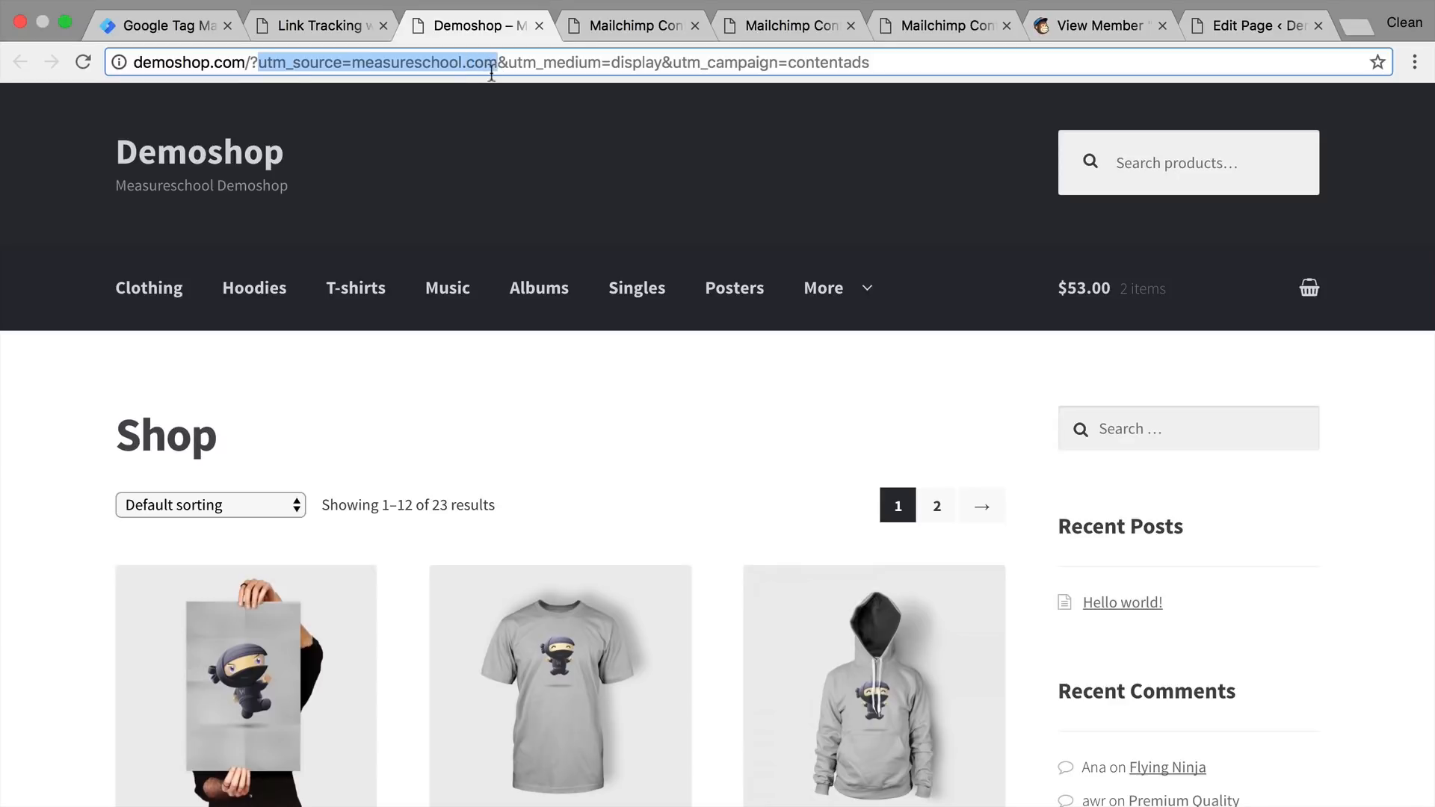
- Switch to Google Tag Manager and choose sourcetracking.json as the file to import into the SourceTracking container
left_click(118, 27)
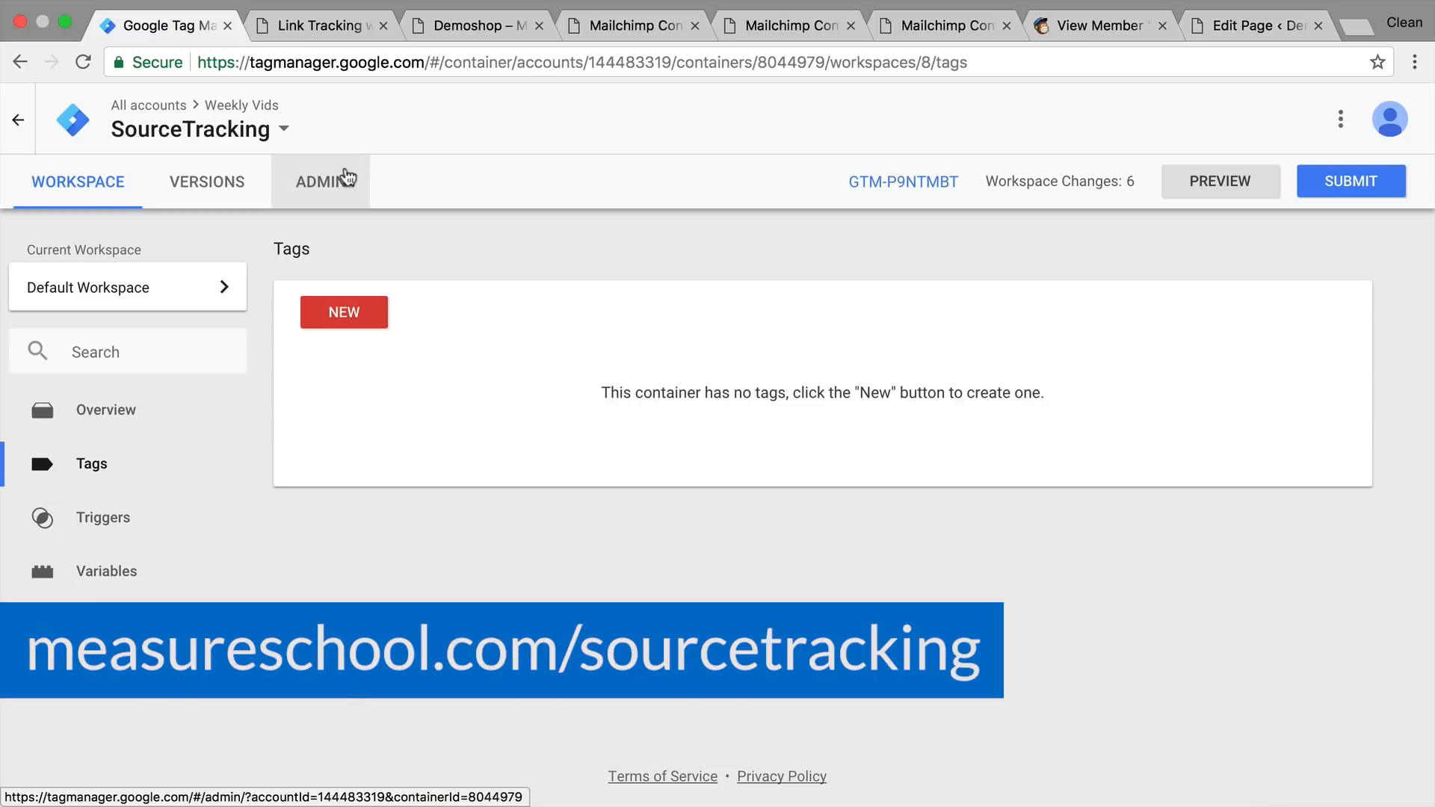
left_click(346, 176)
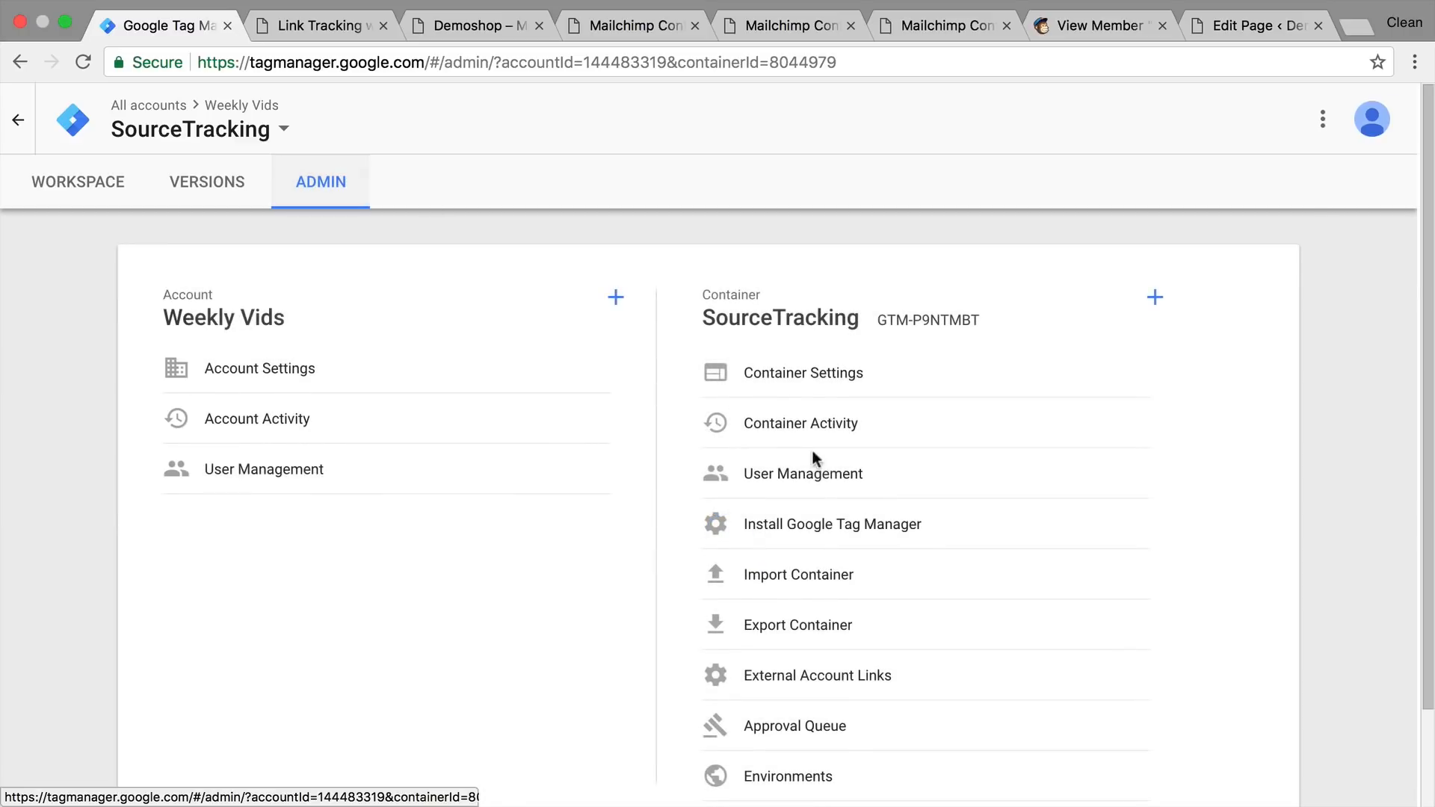
left_click(772, 580)
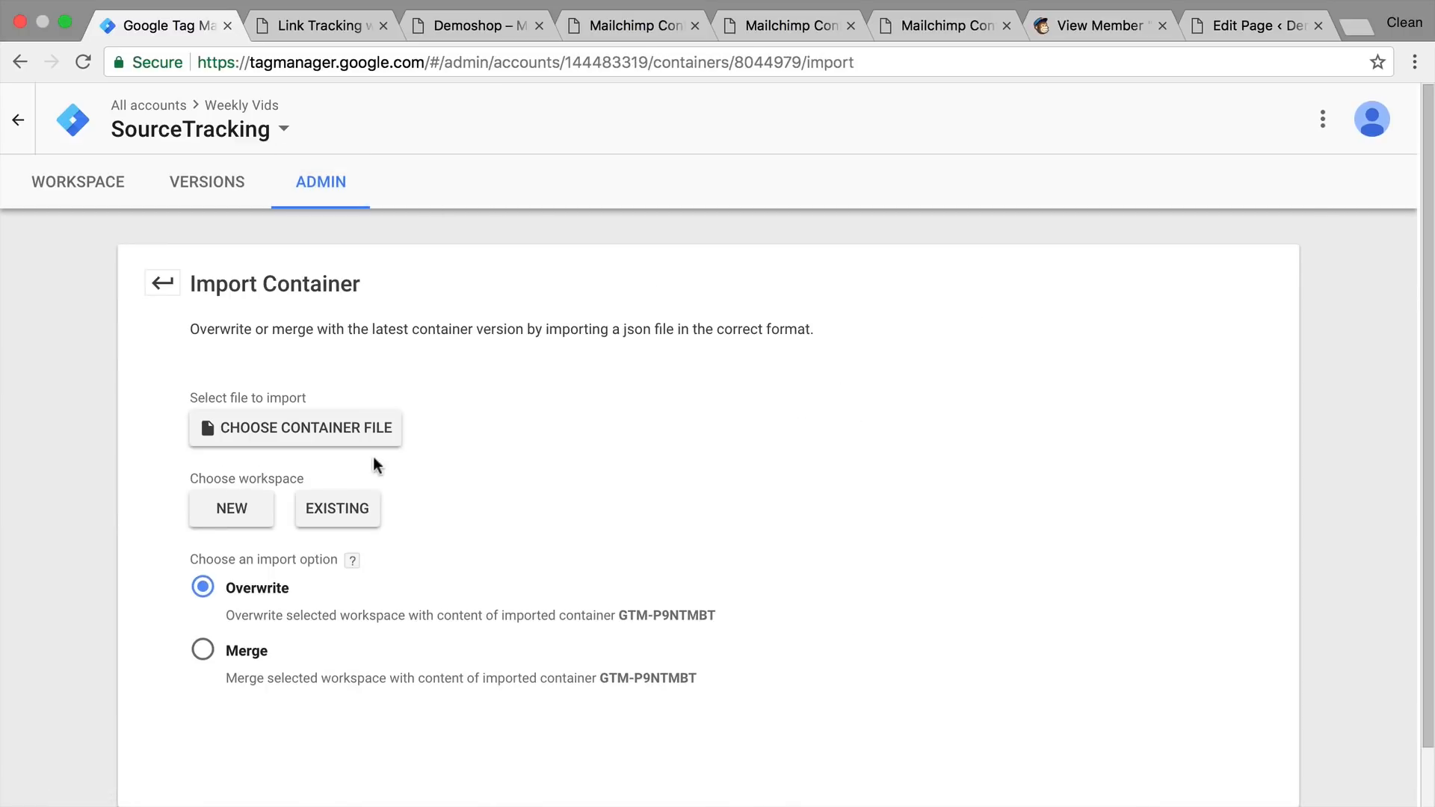
left_click(357, 440)
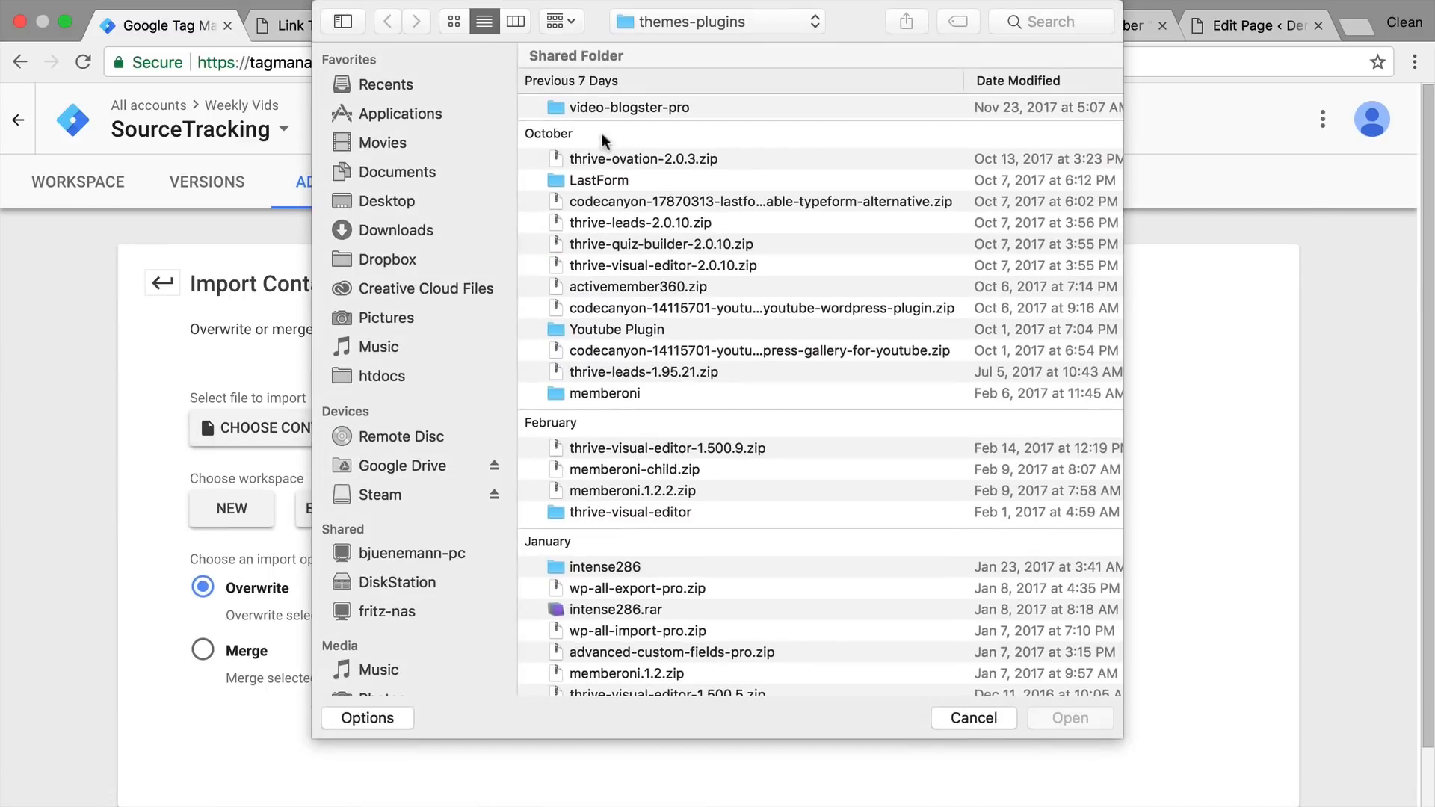
double_click(647, 82)
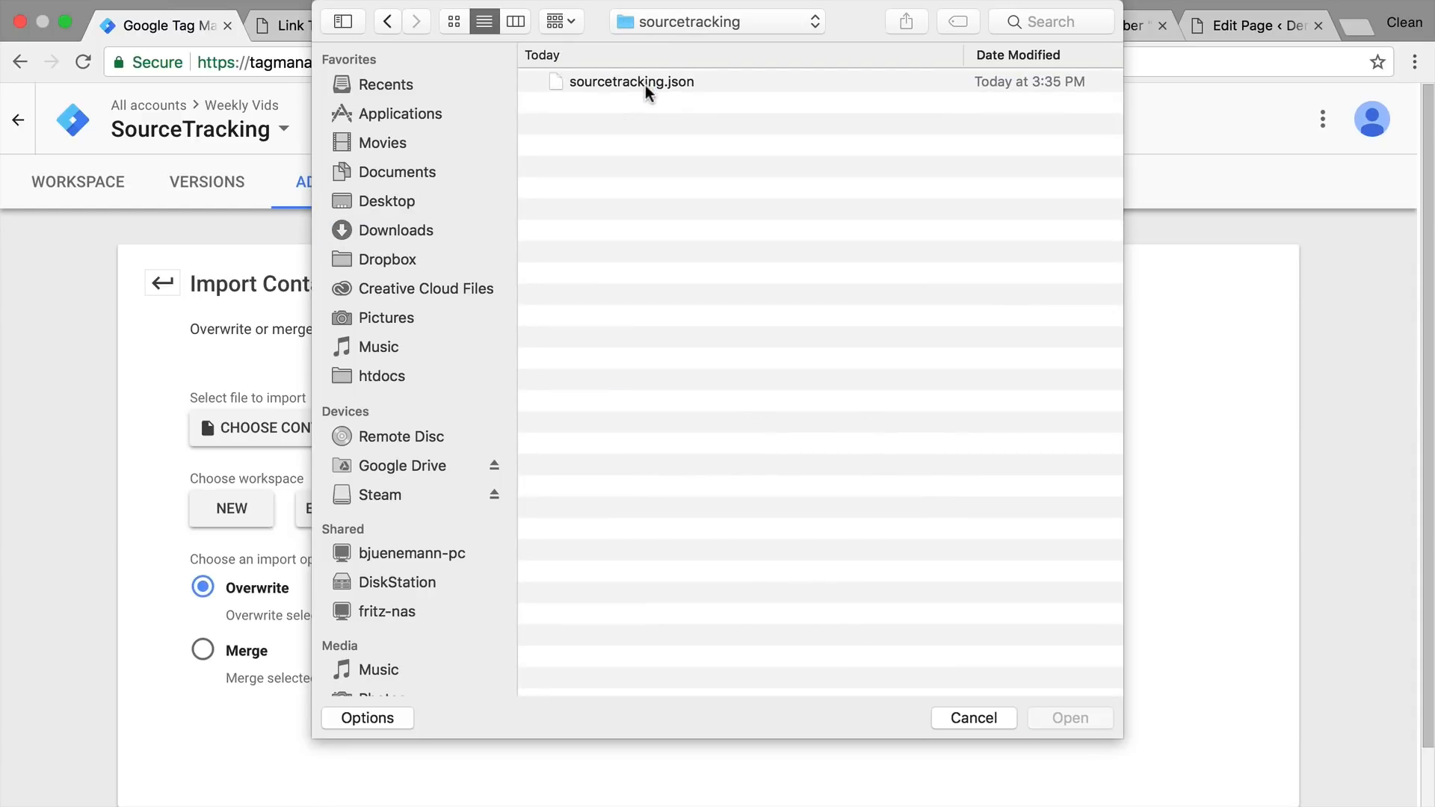
double_click(645, 84)
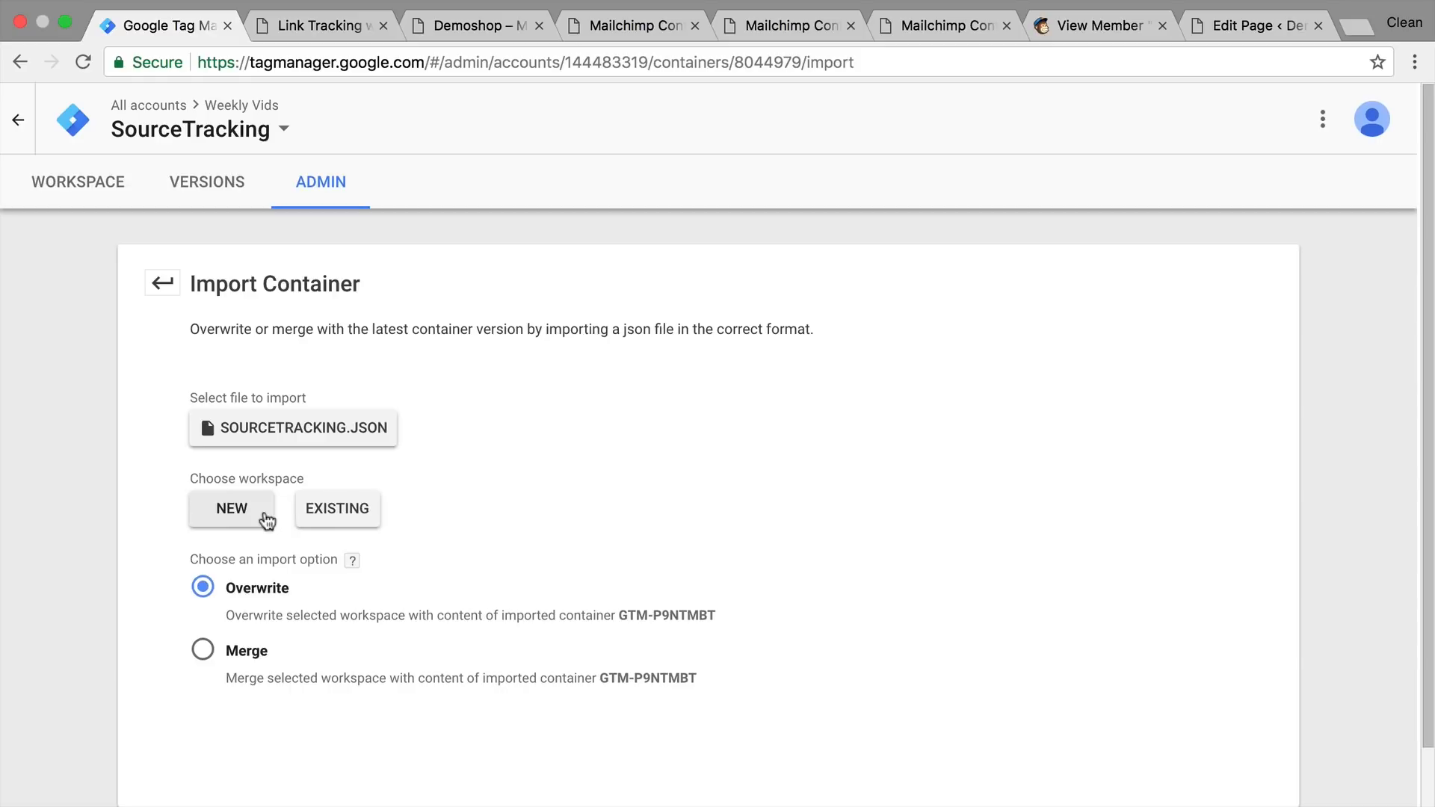
- Import the container into the existing Default Workspace using Merge with conflicting tags, triggers and variables renamed, and confirm the import
left_click(314, 513)
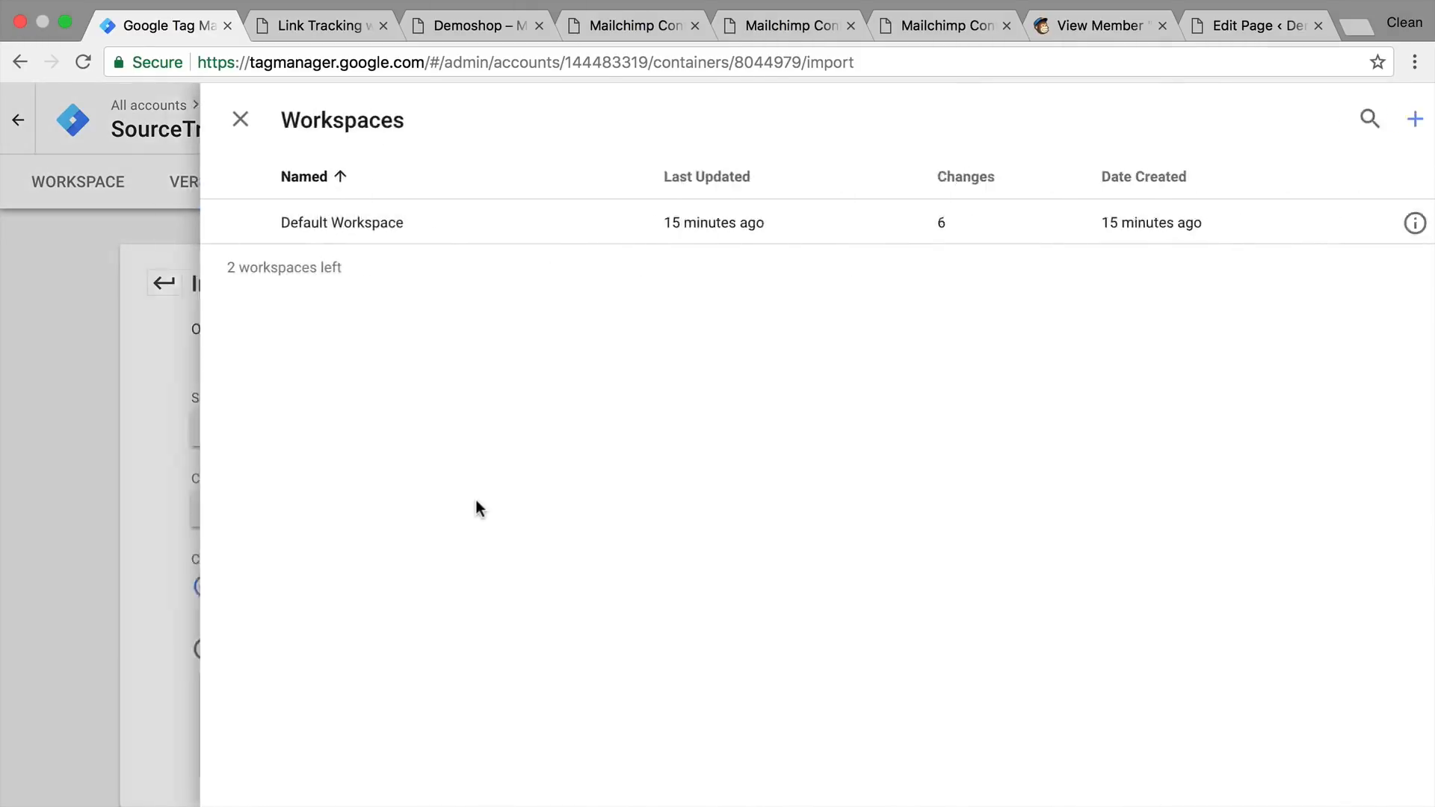
left_click(368, 221)
scroll(531, 489, "down", 5)
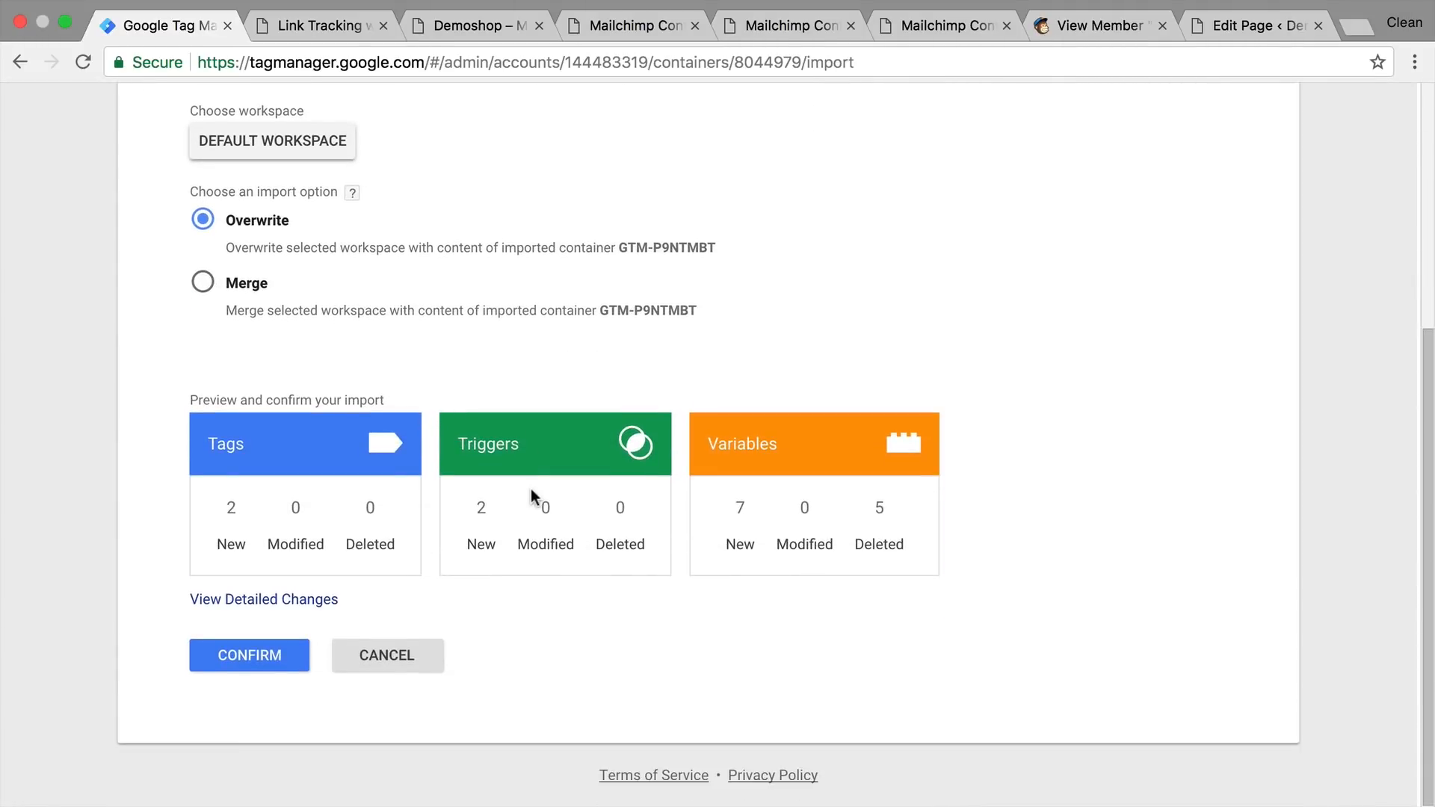
left_click(203, 284)
scroll(211, 338, "down", 1)
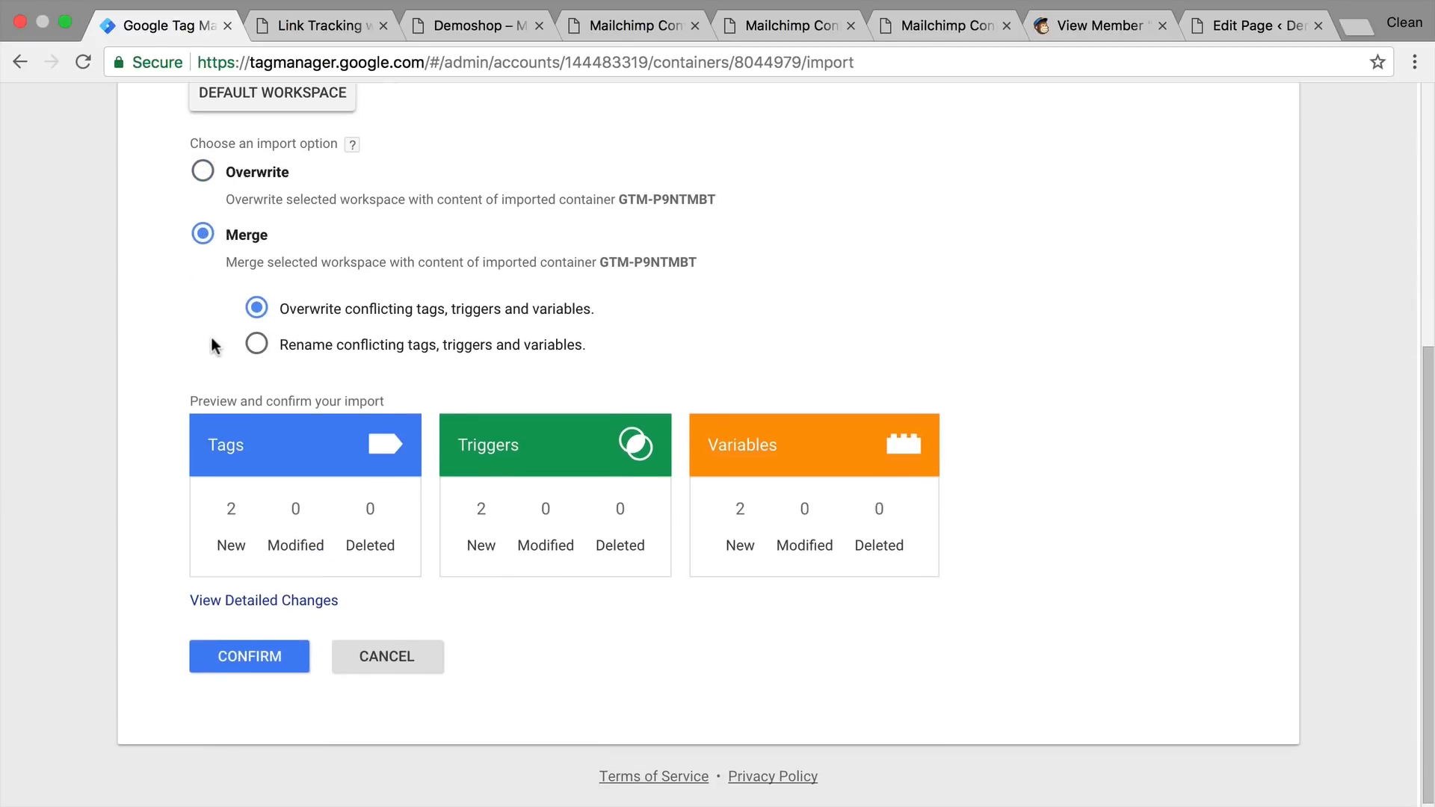
left_click(257, 344)
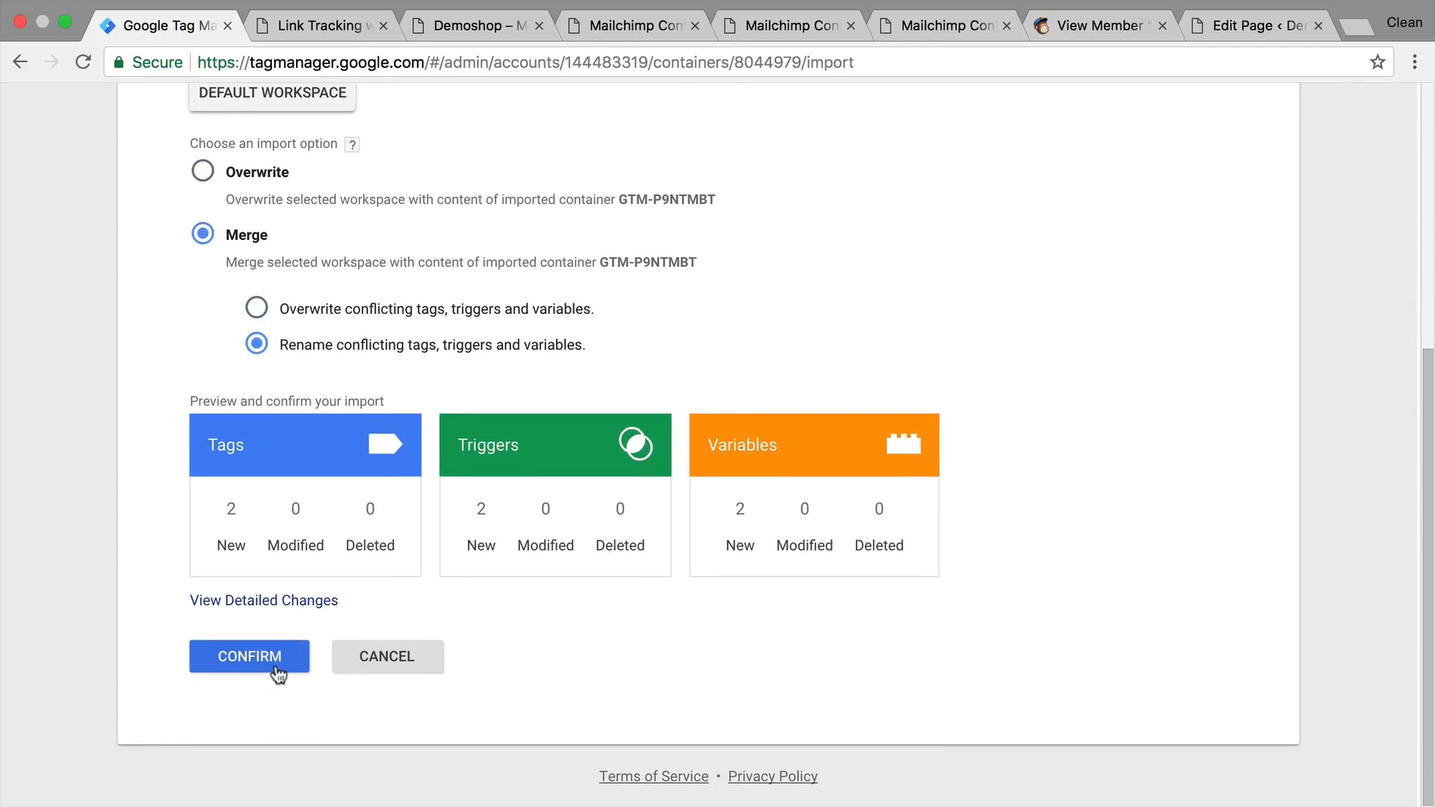
left_click(275, 665)
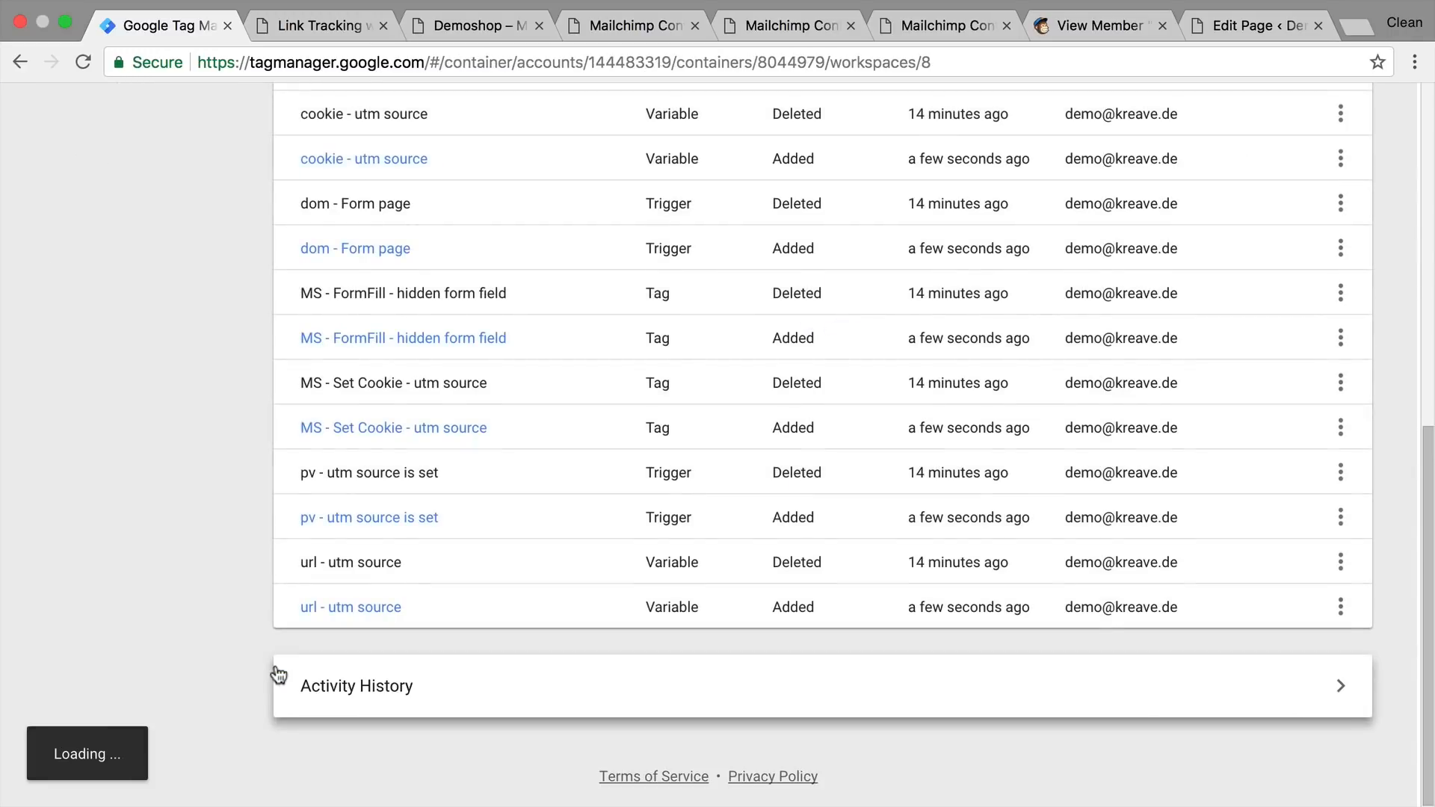
- Review the imported tags, triggers and user-defined variables in the SourceTracking workspace
scroll(278, 675, "up", 10)
left_click(137, 389)
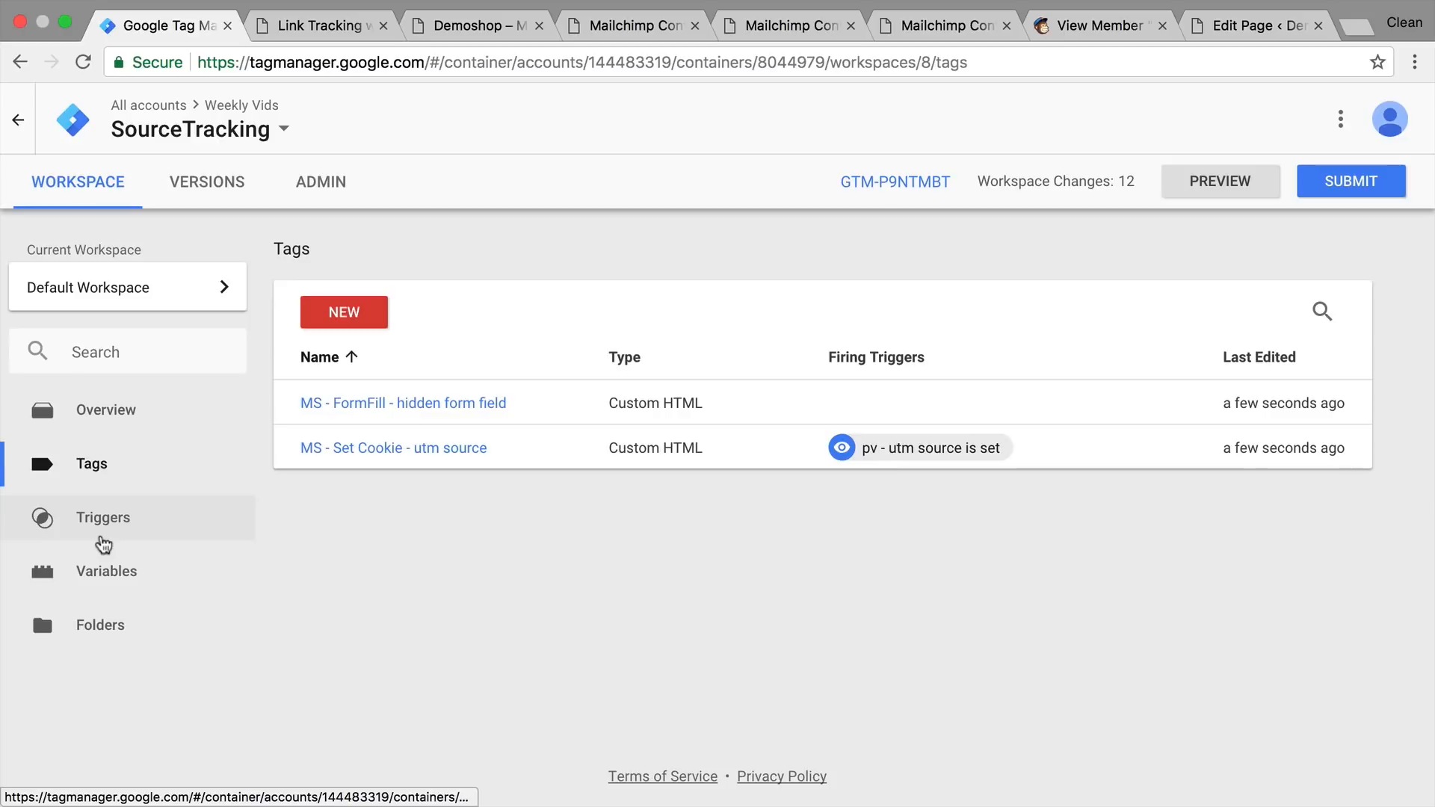
left_click(103, 544)
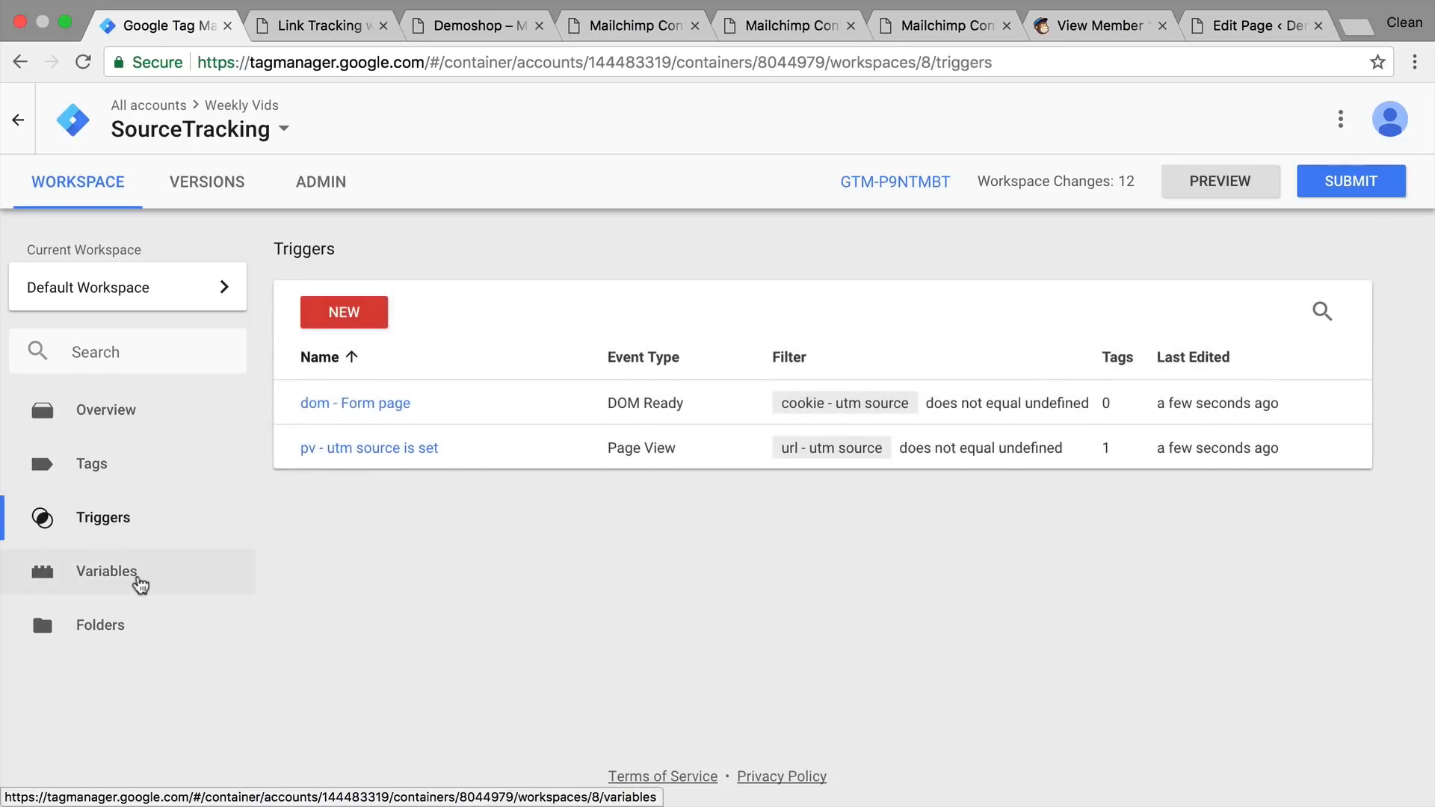
left_click(139, 584)
scroll(311, 586, "down", 3)
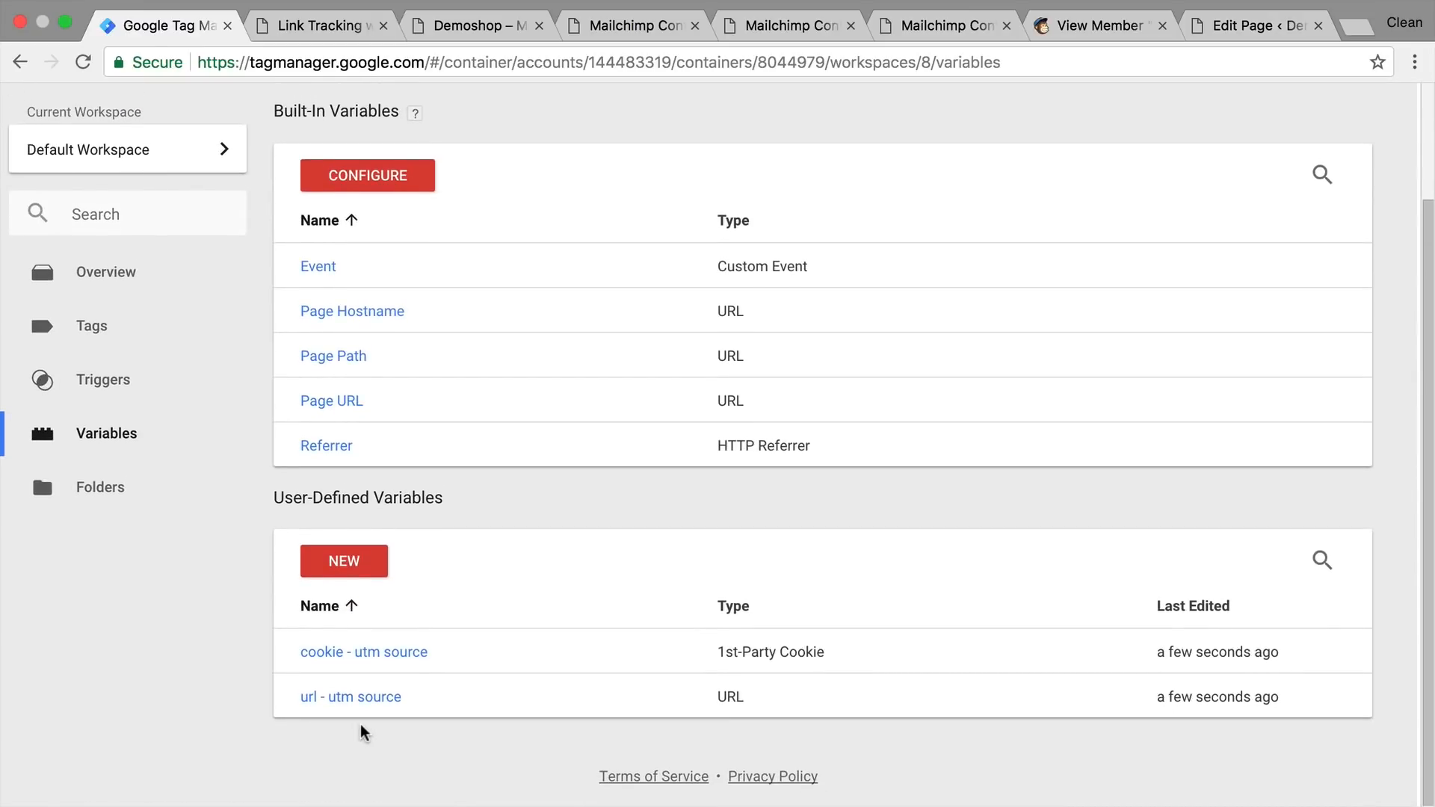
- Inspect the code of the MS - Set Cookie - utm source tag and compare it with the utm_source value in the Demoshop landing URL
left_click(92, 323)
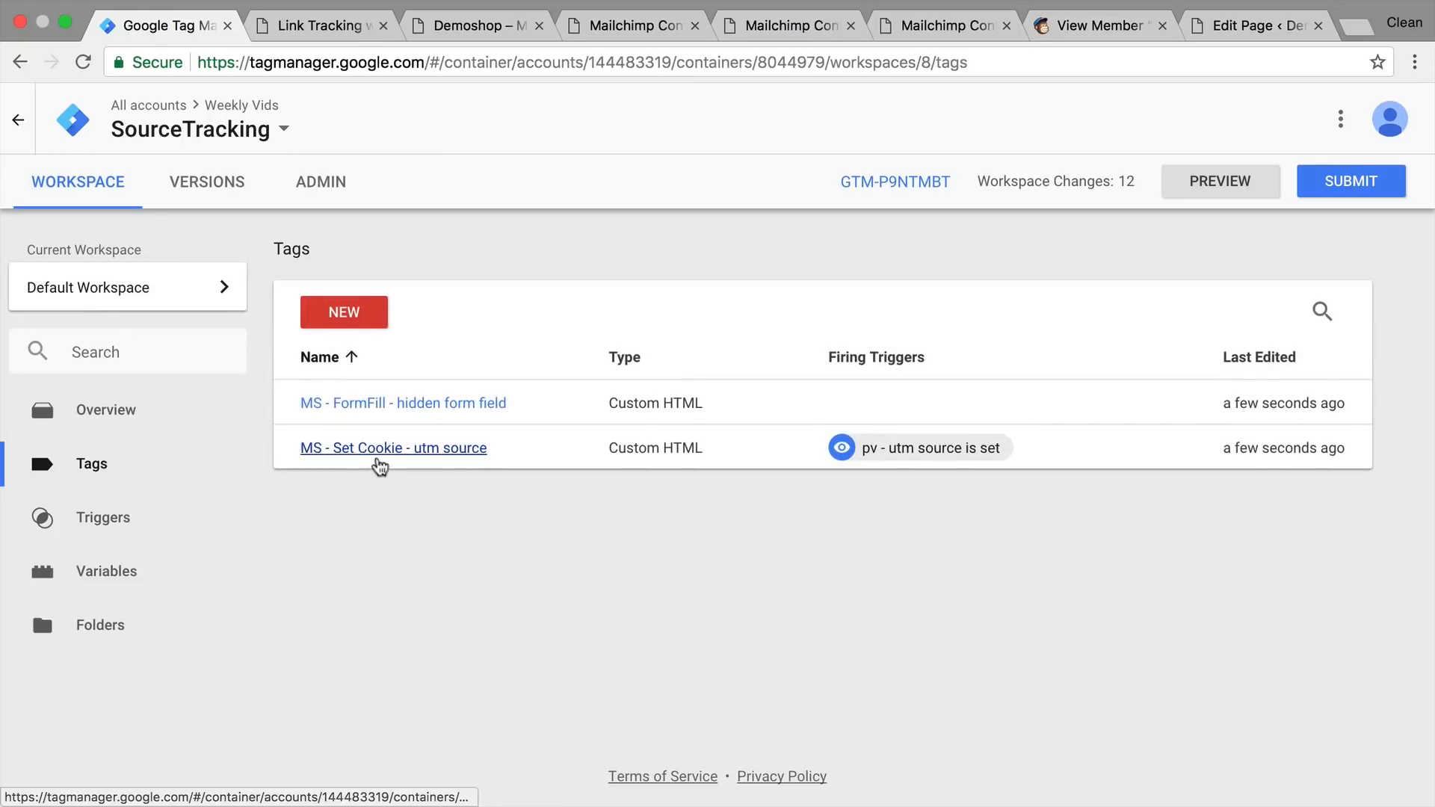
left_click(392, 452)
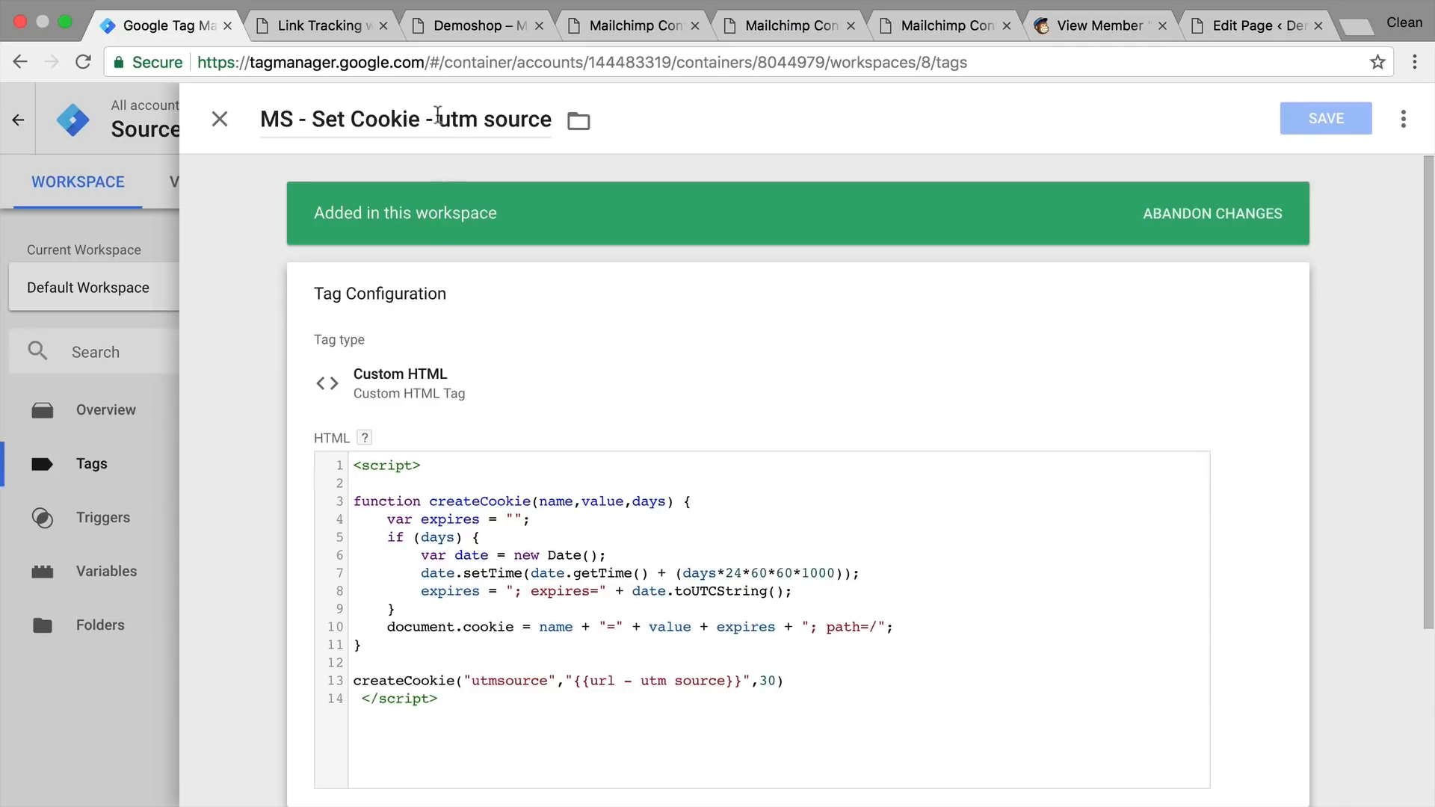
left_click(426, 24)
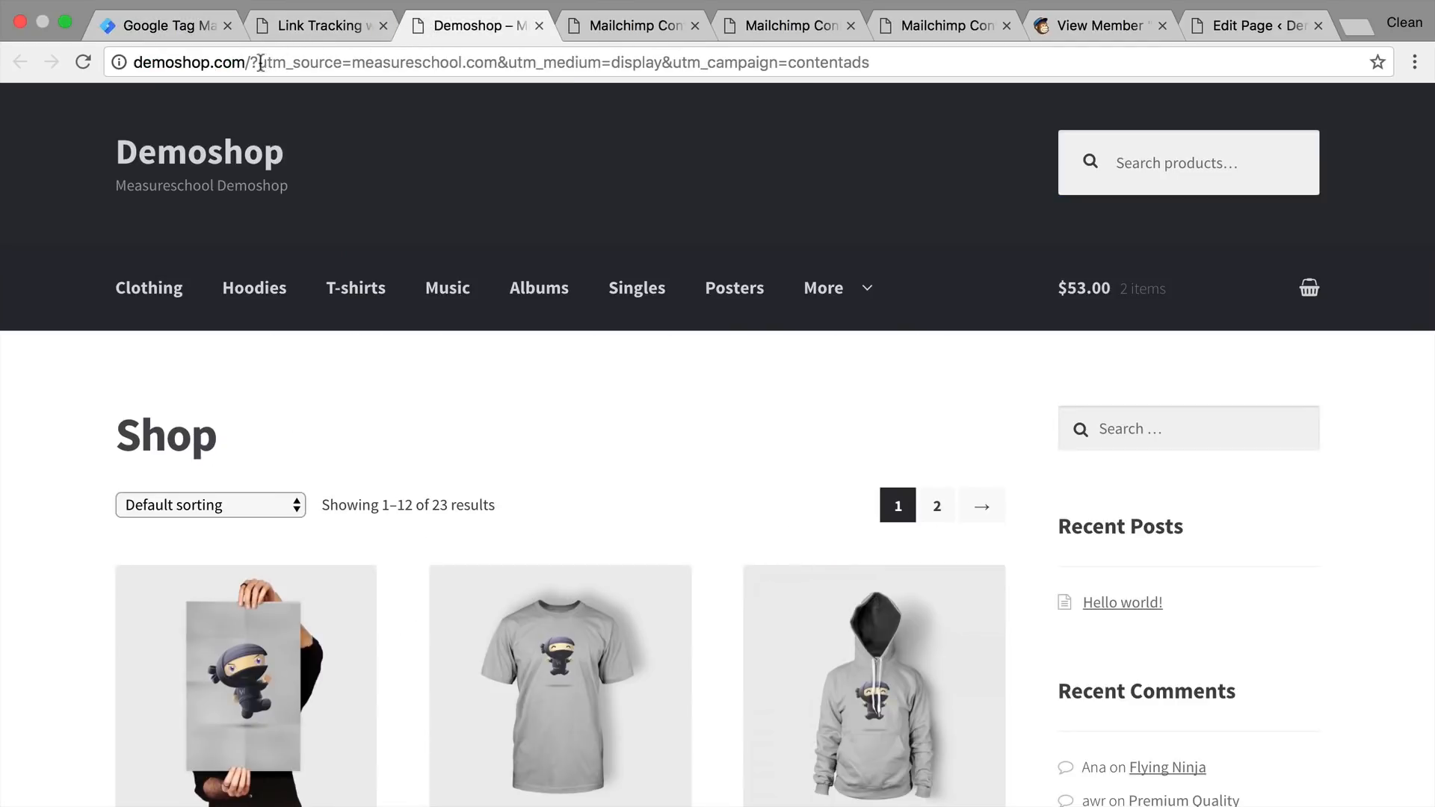
left_click_drag(260, 64, 498, 67)
left_click(354, 66)
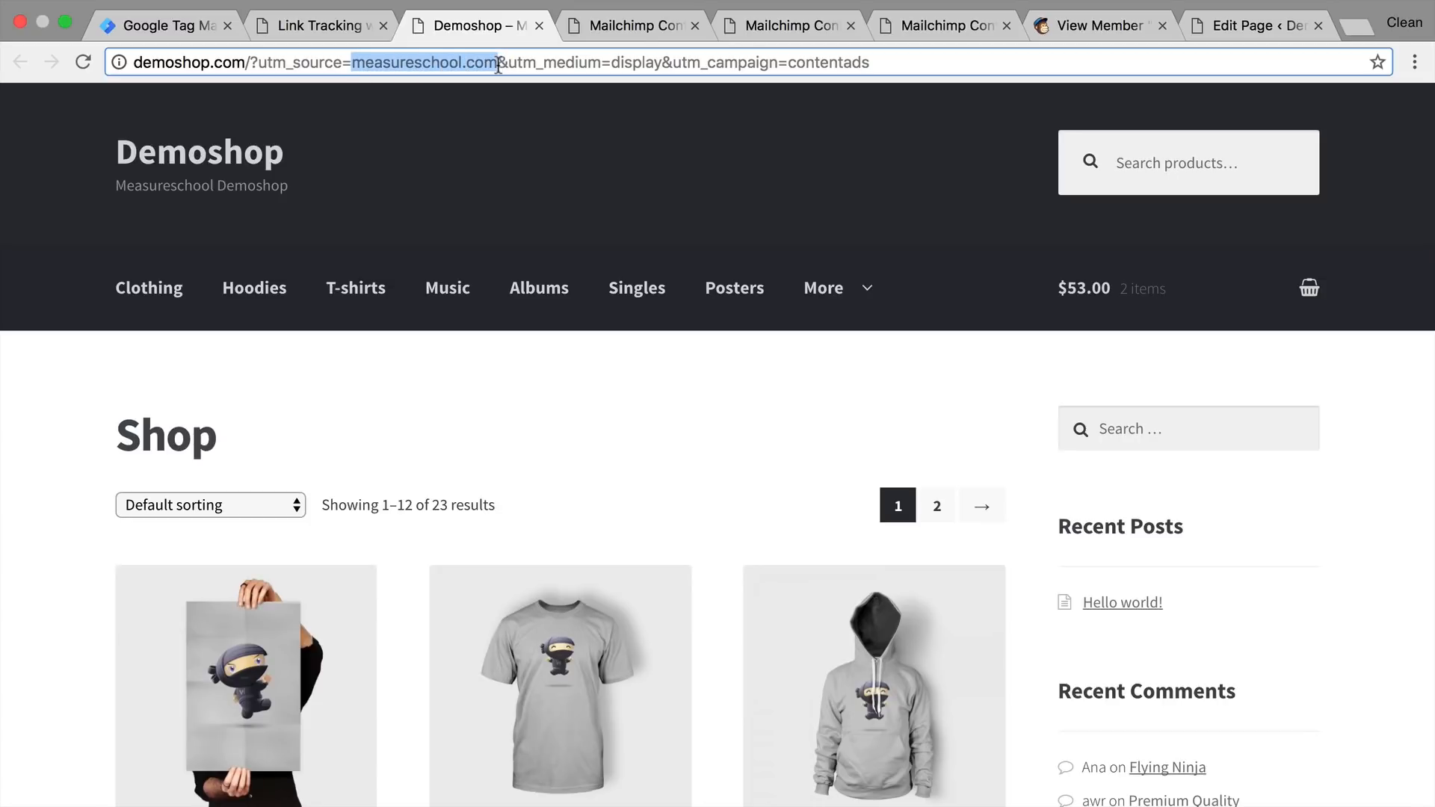
left_click(191, 26)
left_click(116, 510)
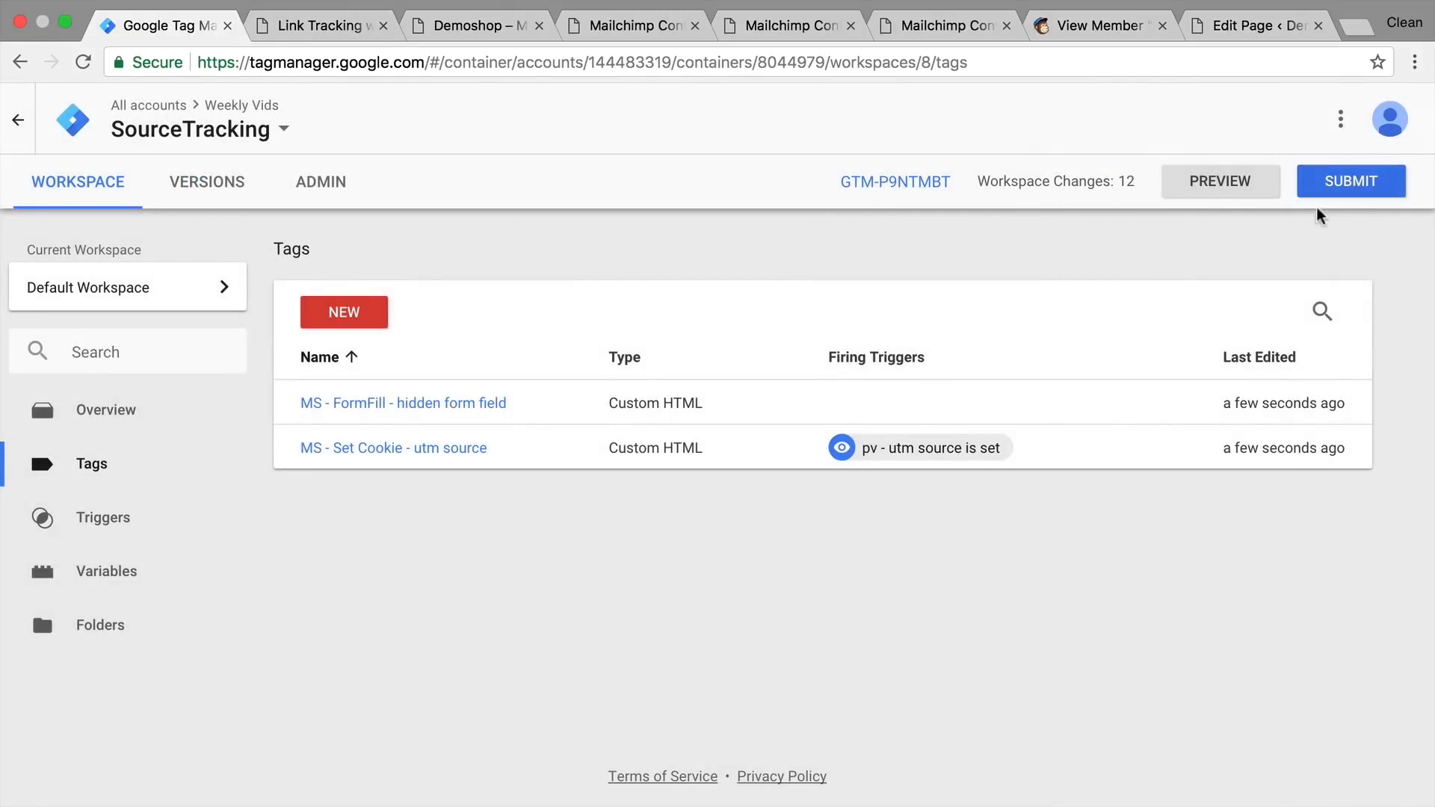
- Start preview mode for the Default Workspace and close the old Demoshop and Mailchimp contact form pages
left_click(1211, 191)
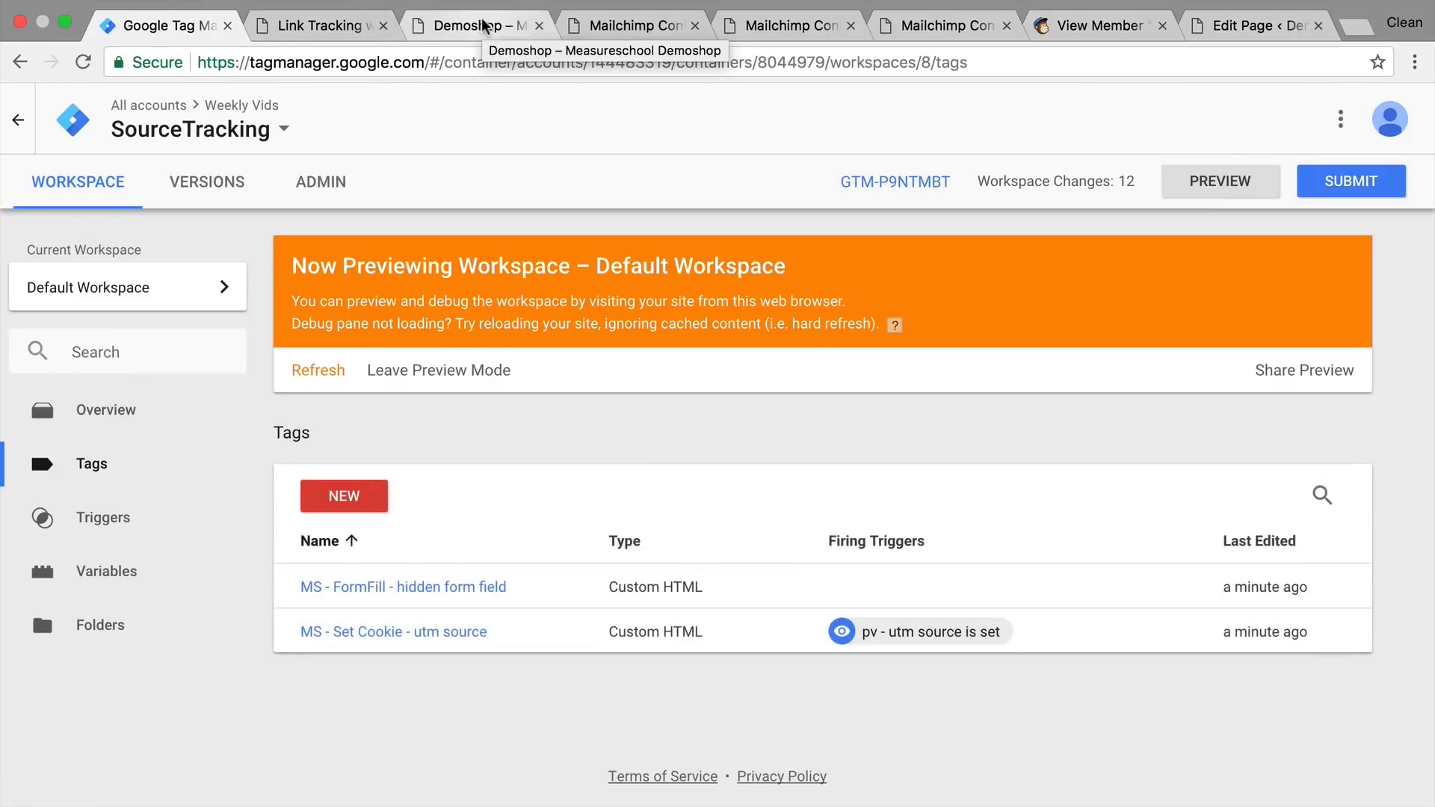
left_click(538, 26)
left_click(539, 26)
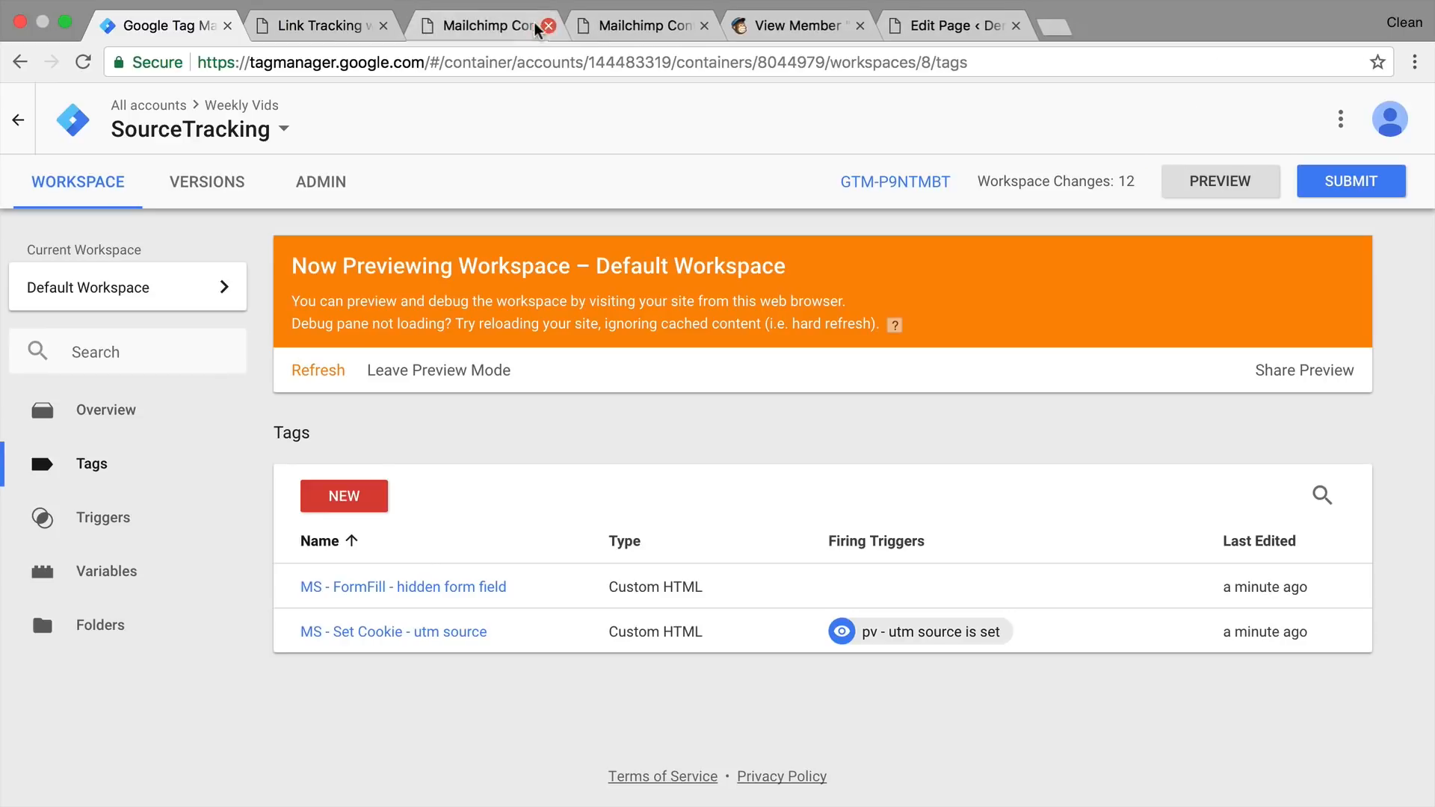
left_click(539, 26)
left_click(539, 26)
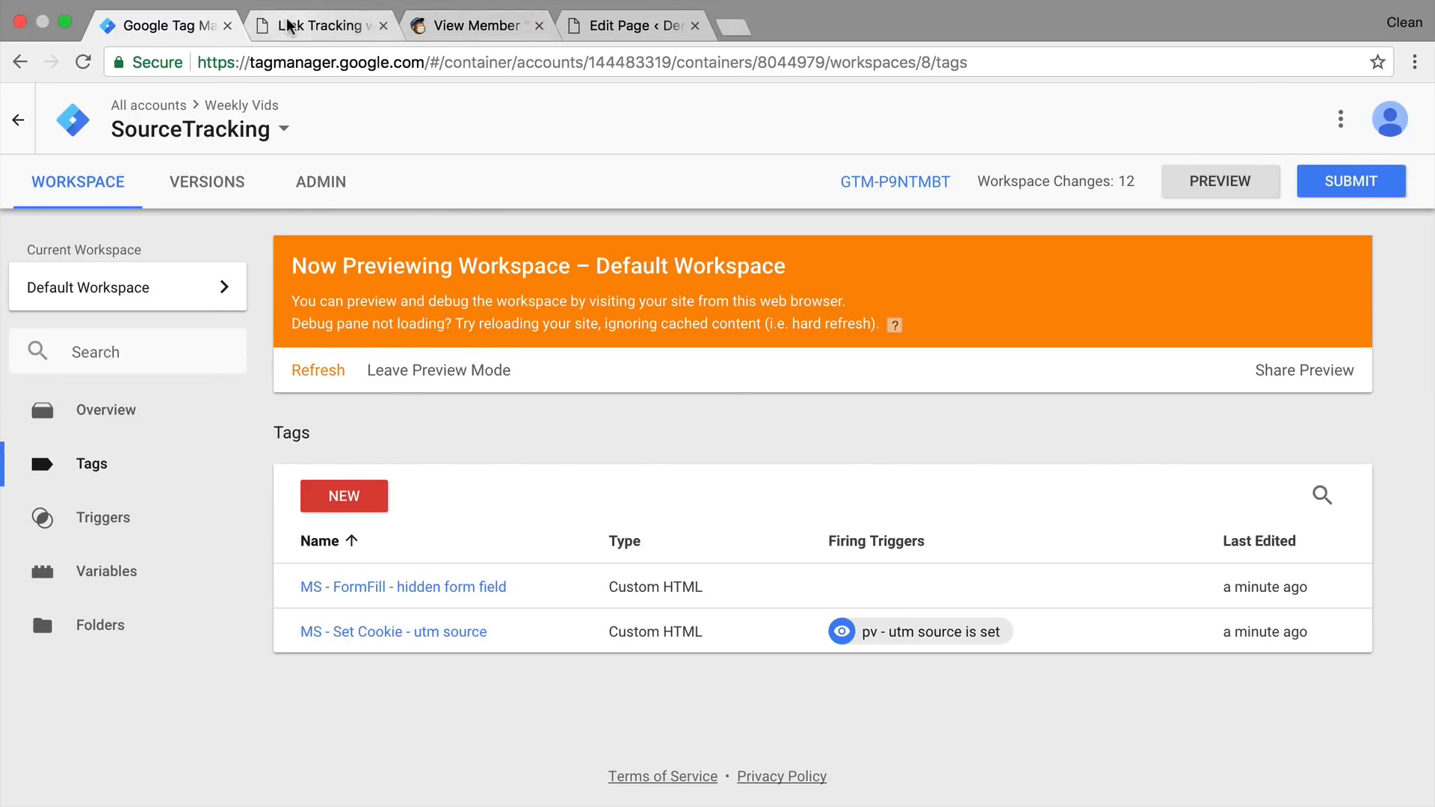
- Follow the Shop Now ad on the Link Tracking article to Demoshop and check which tags fired on the landing page
left_click(373, 26)
left_click(1212, 359)
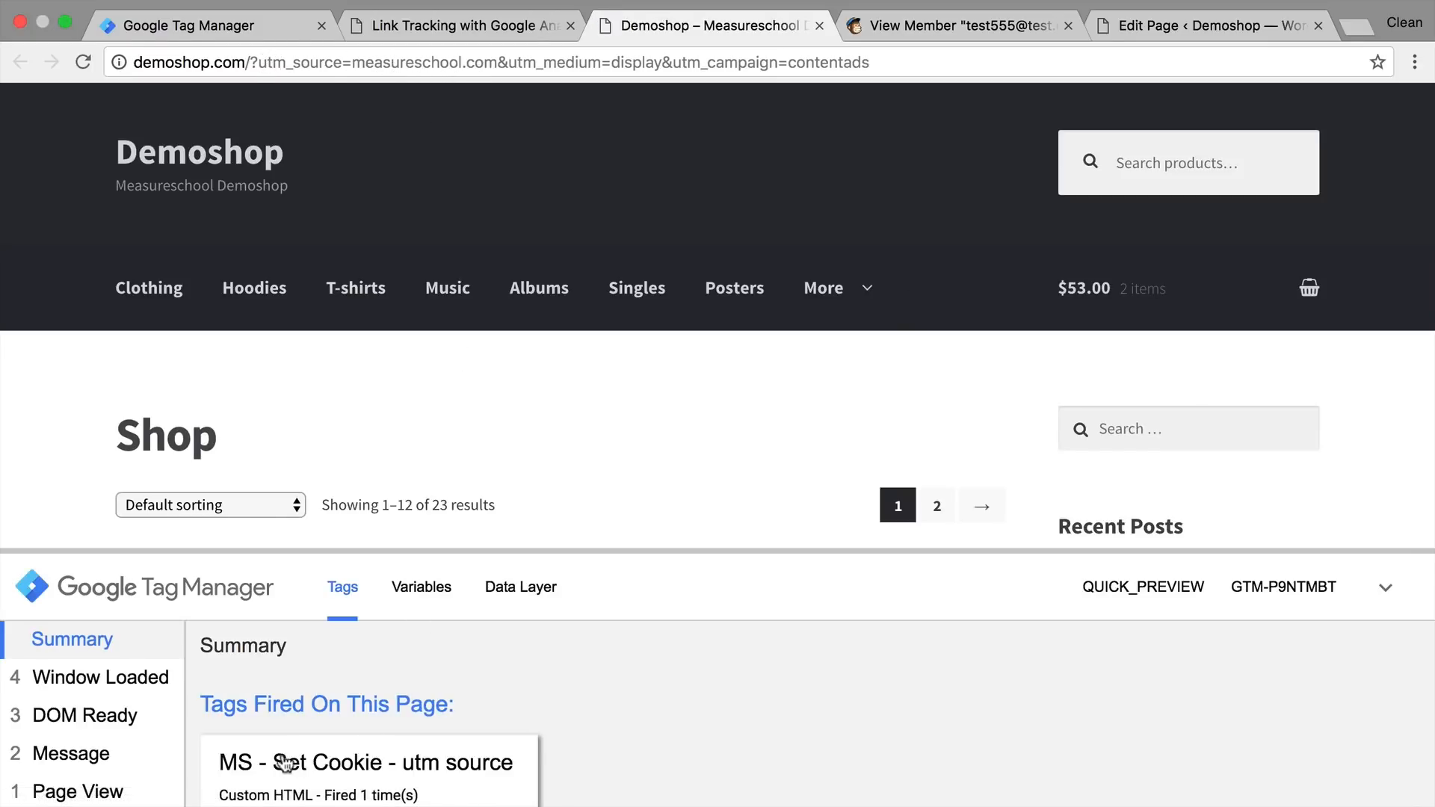
scroll(258, 767, "down", 1)
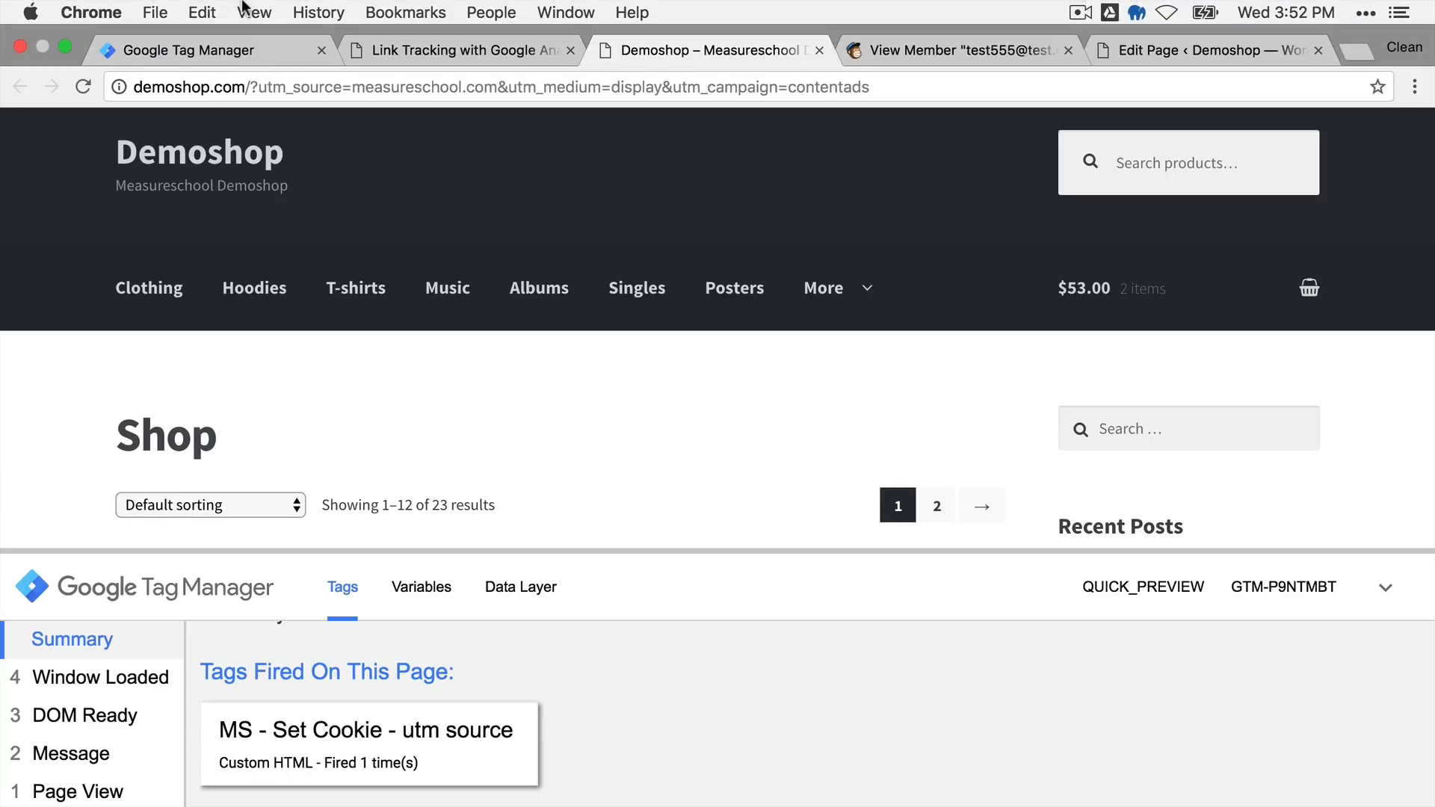
- Open Chrome's developer tools on the landing page and examine the utmsource cookie stored for demoshop.com
left_click(251, 11)
mouse_move(427, 287)
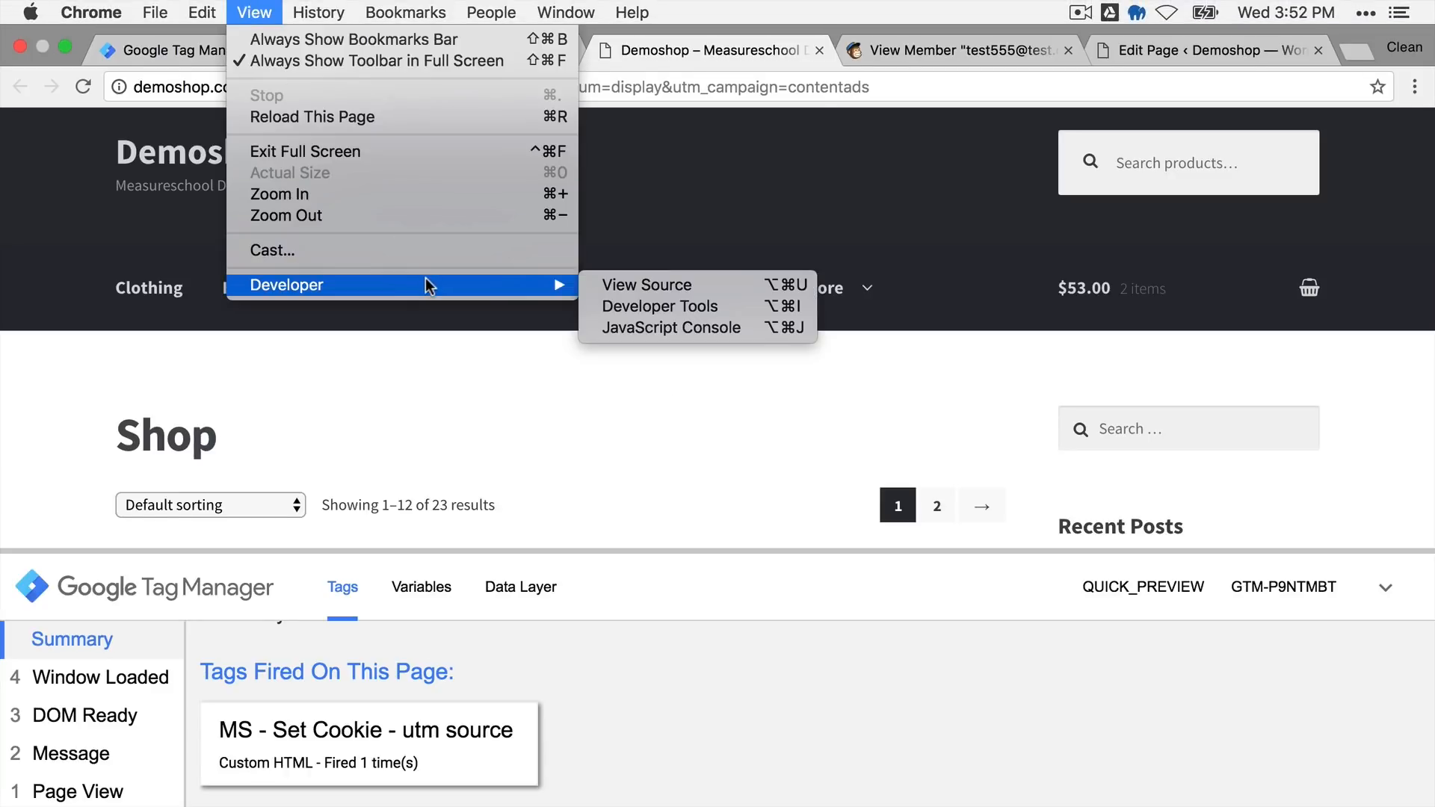
left_click(644, 308)
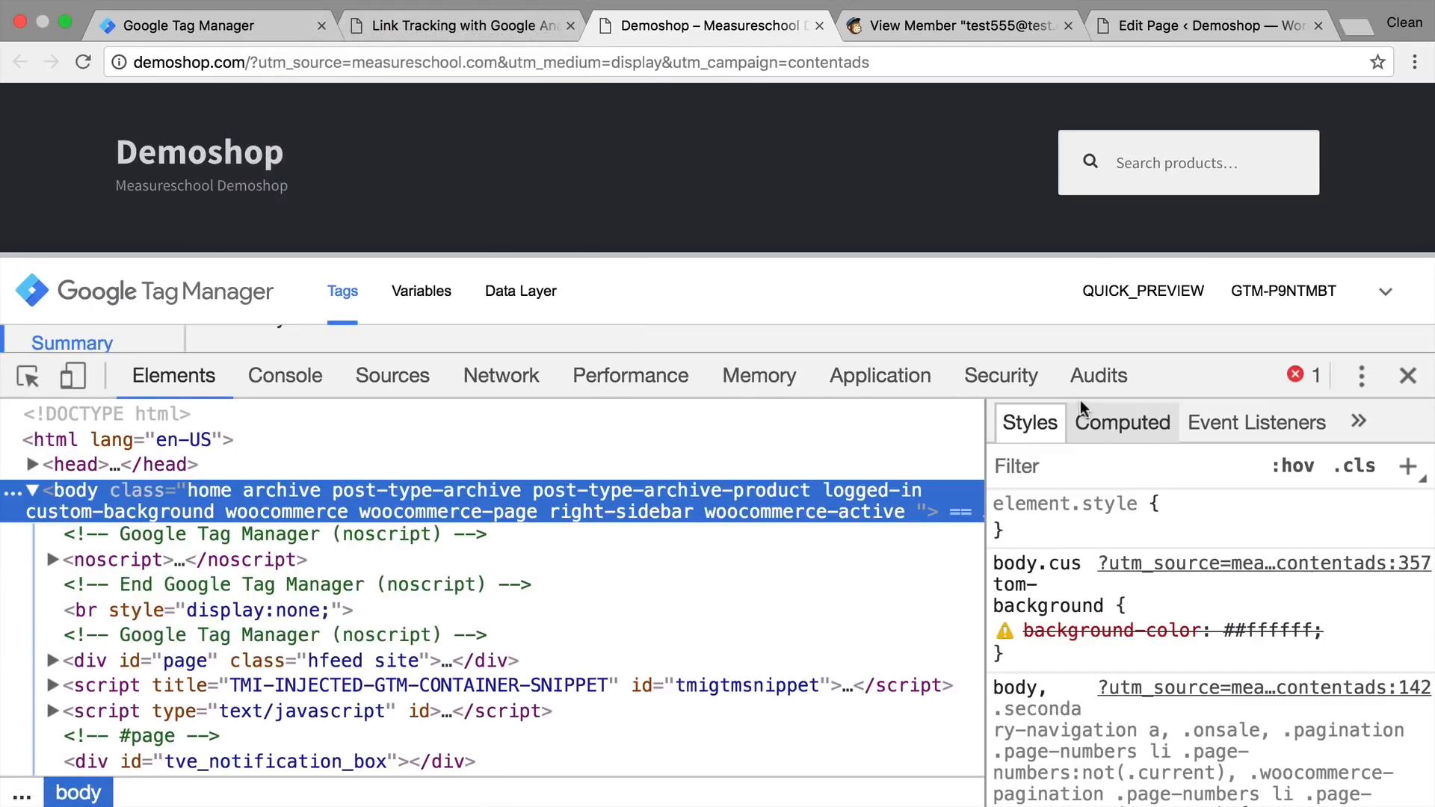
left_click(927, 382)
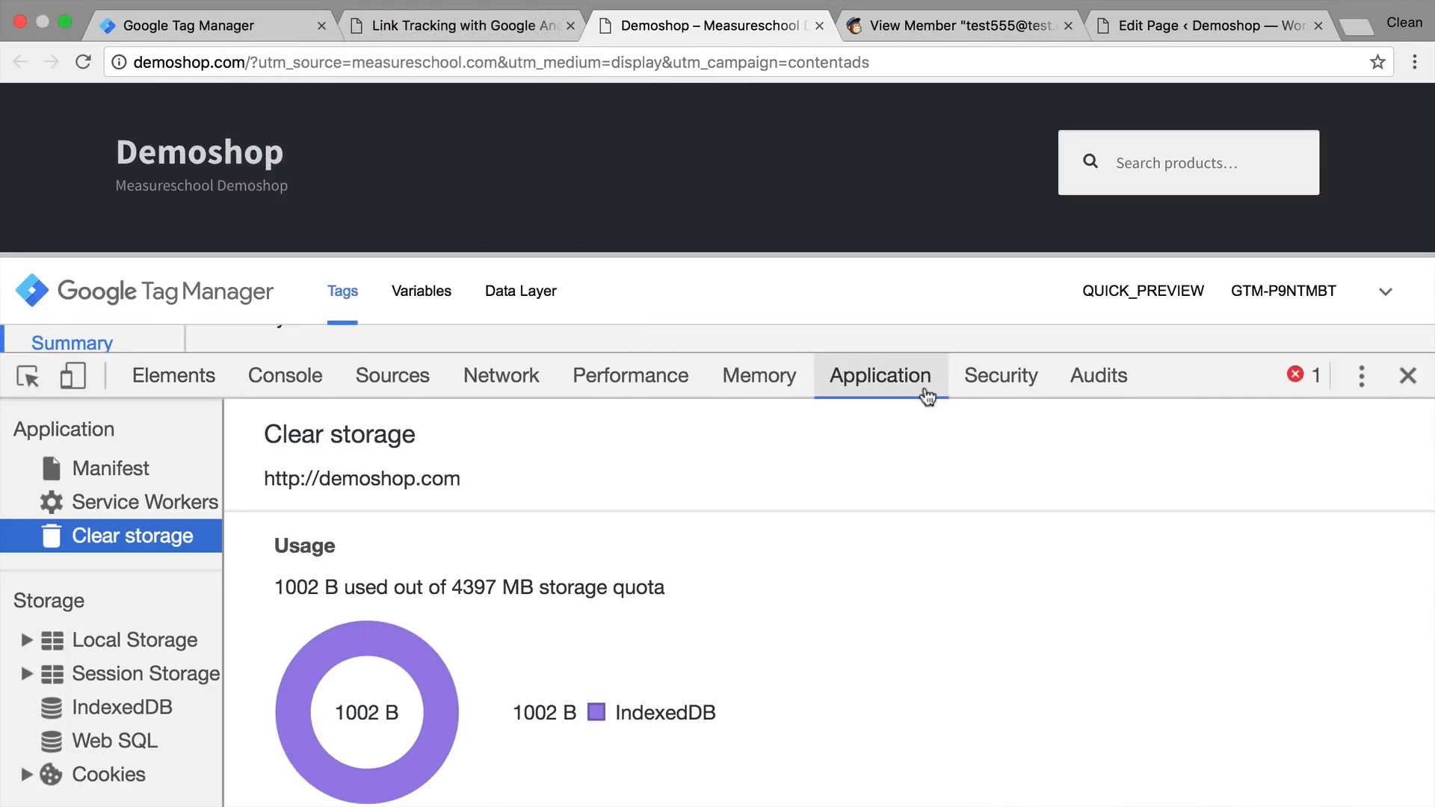
scroll(190, 643, "down", 2)
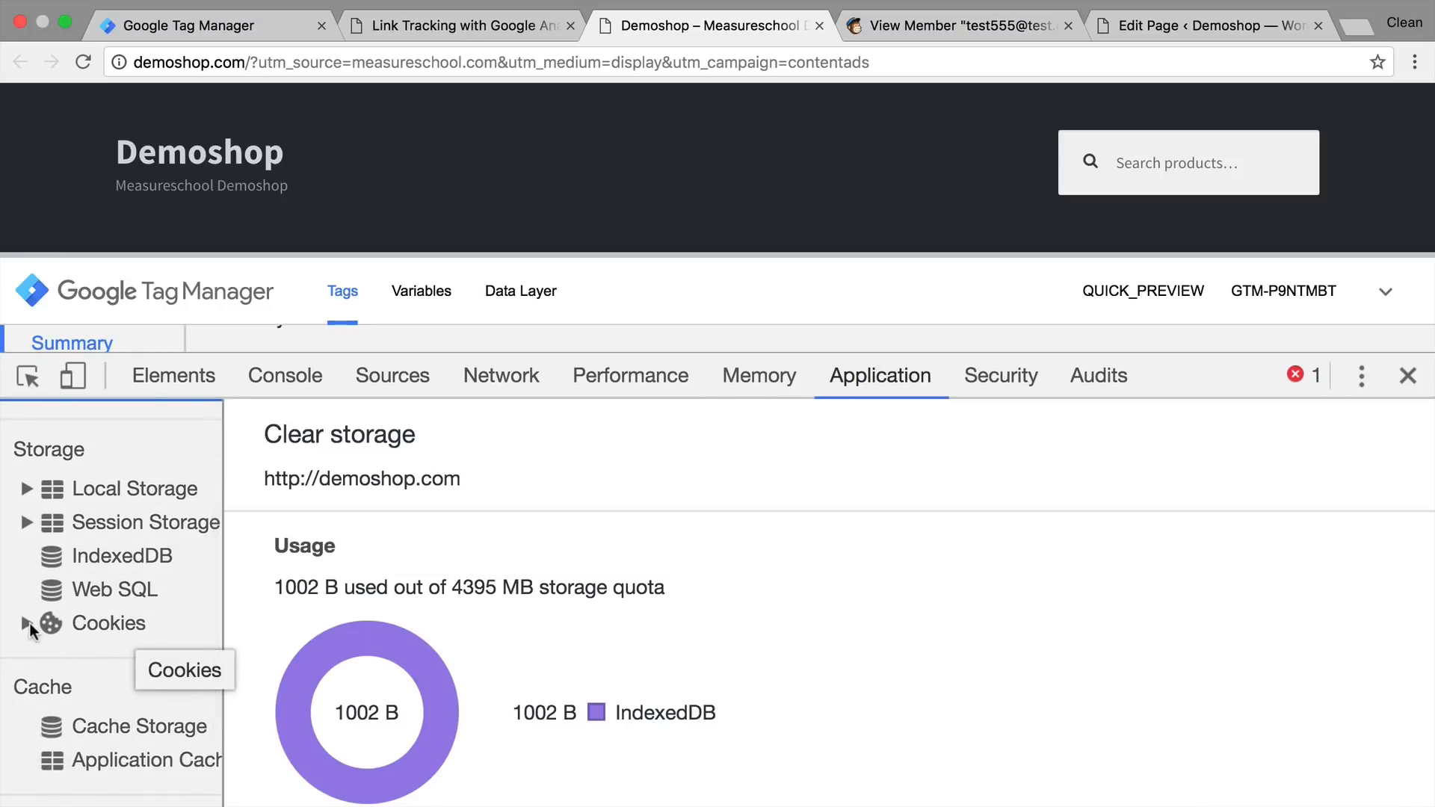
left_click(26, 623)
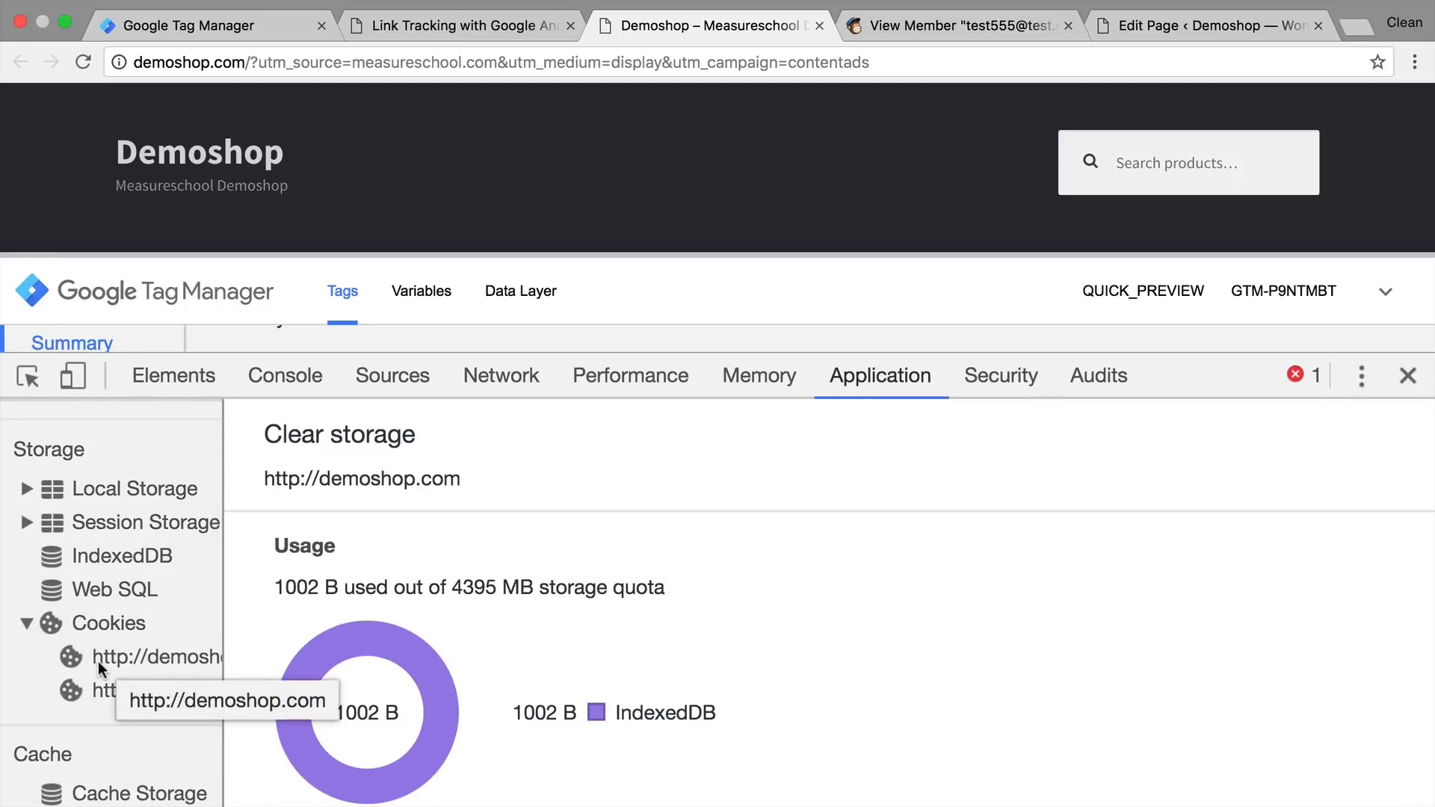
left_click(97, 661)
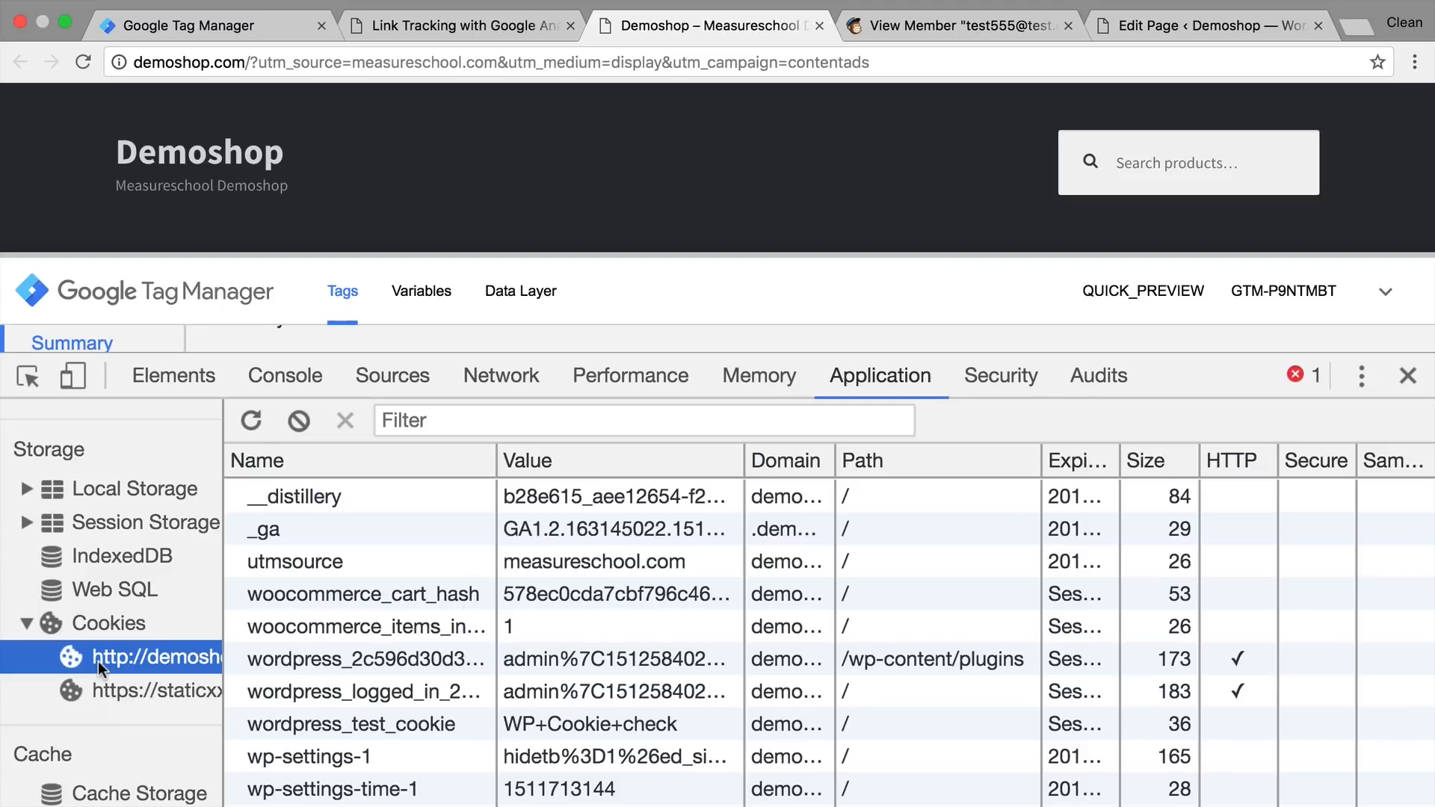
left_click(278, 567)
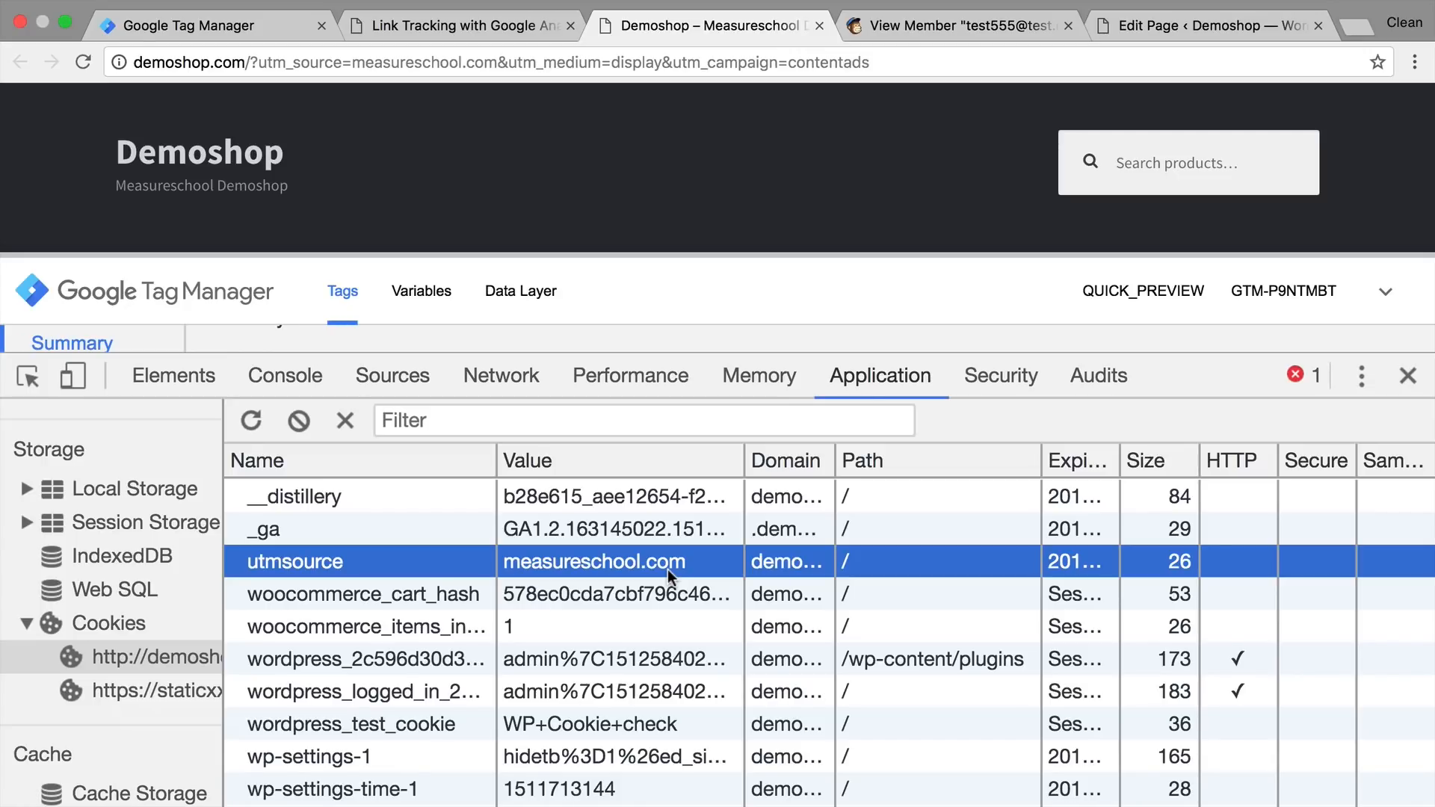
- Go to the Happy Ninja product page and look up the utmsource cookie in its stored cookies
scroll(718, 149, "down", 10)
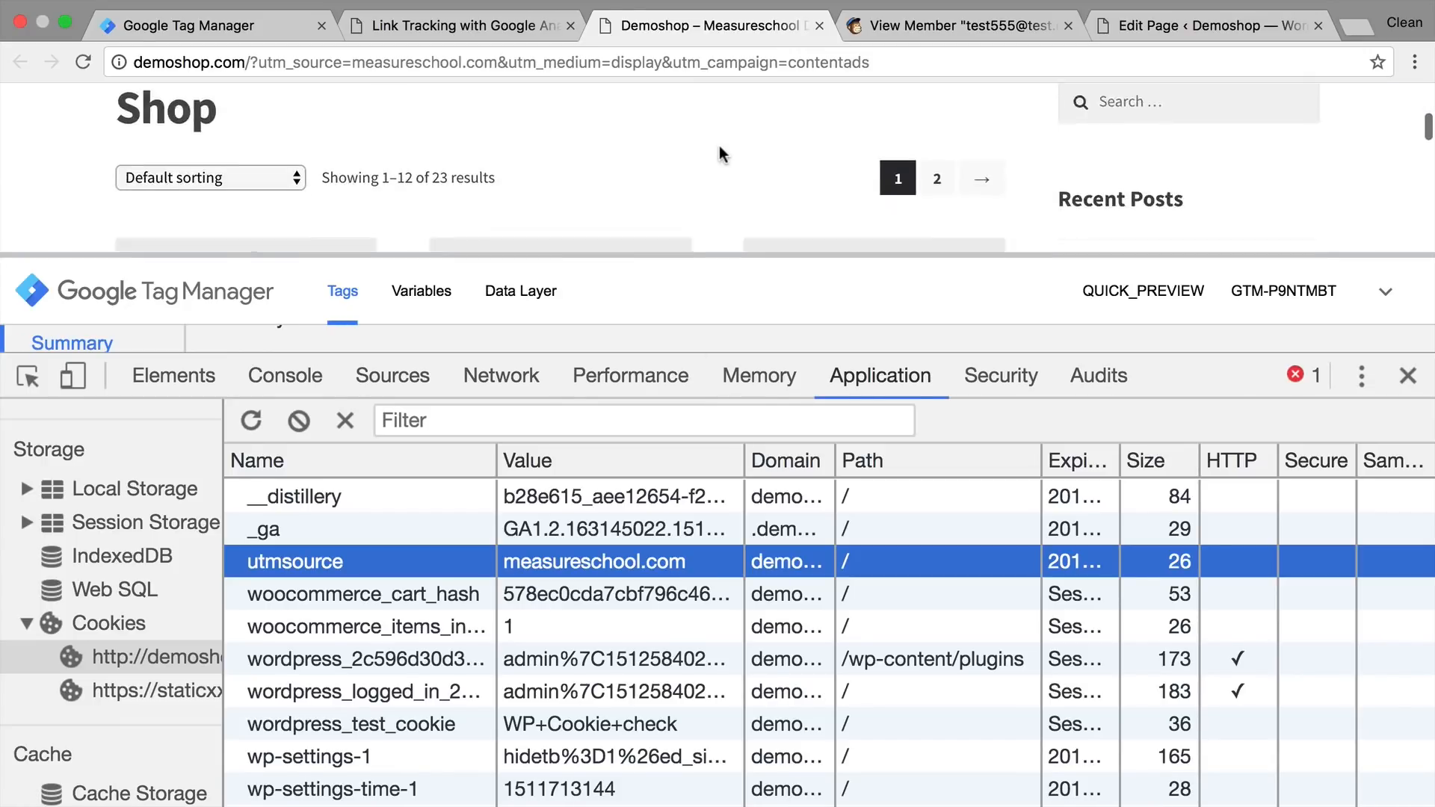
scroll(722, 153, "down", 2)
left_click(625, 153)
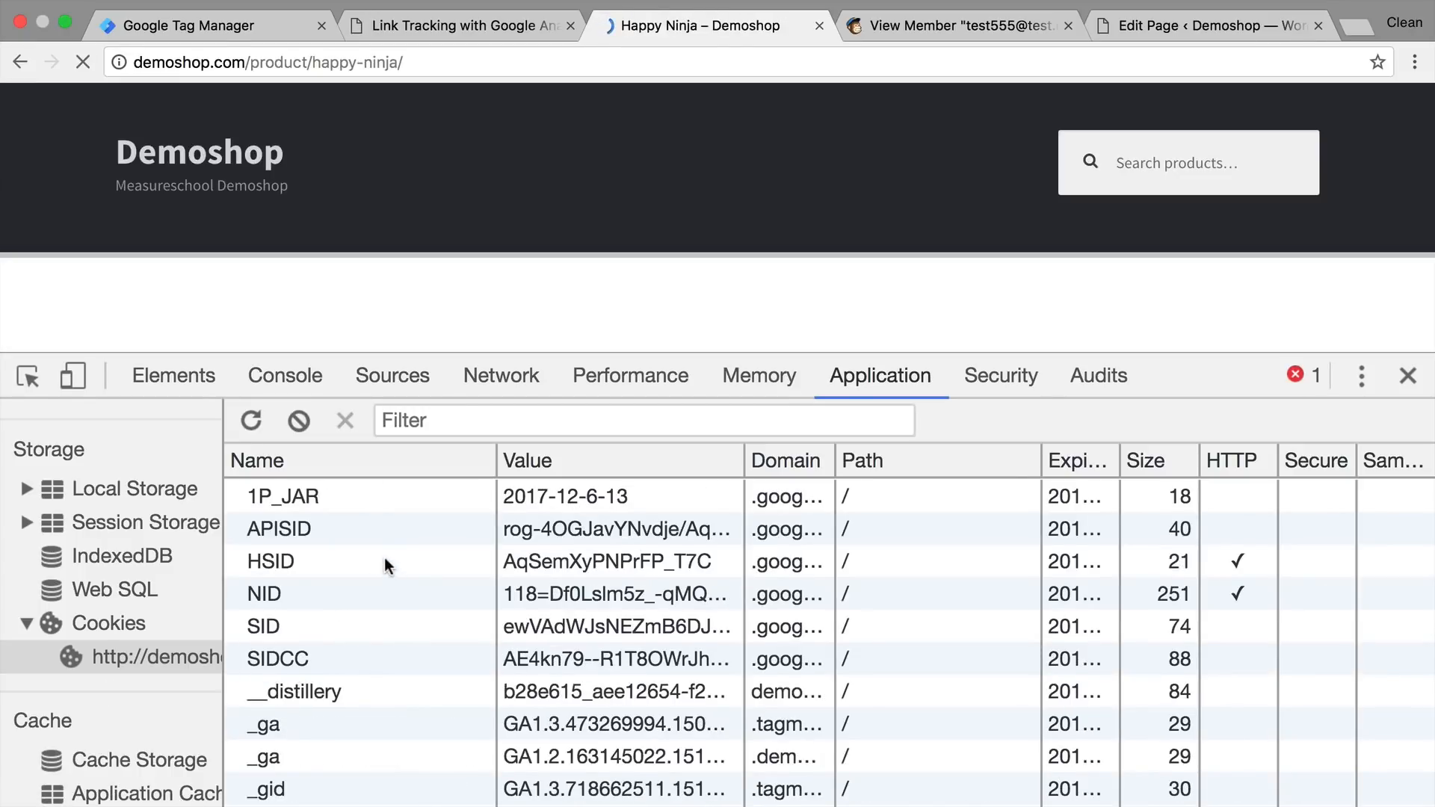
scroll(381, 562, "down", 5)
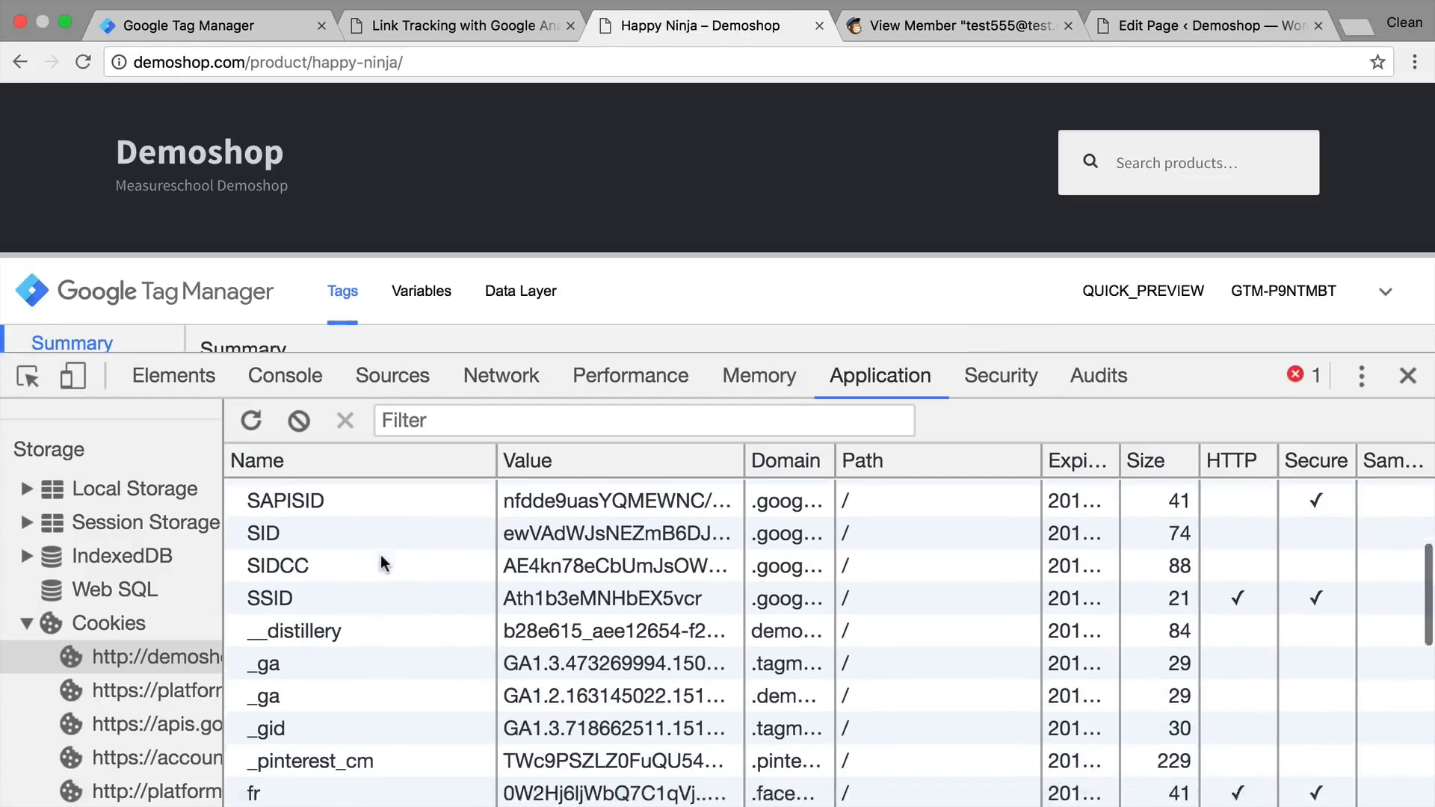
scroll(379, 555, "down", 5)
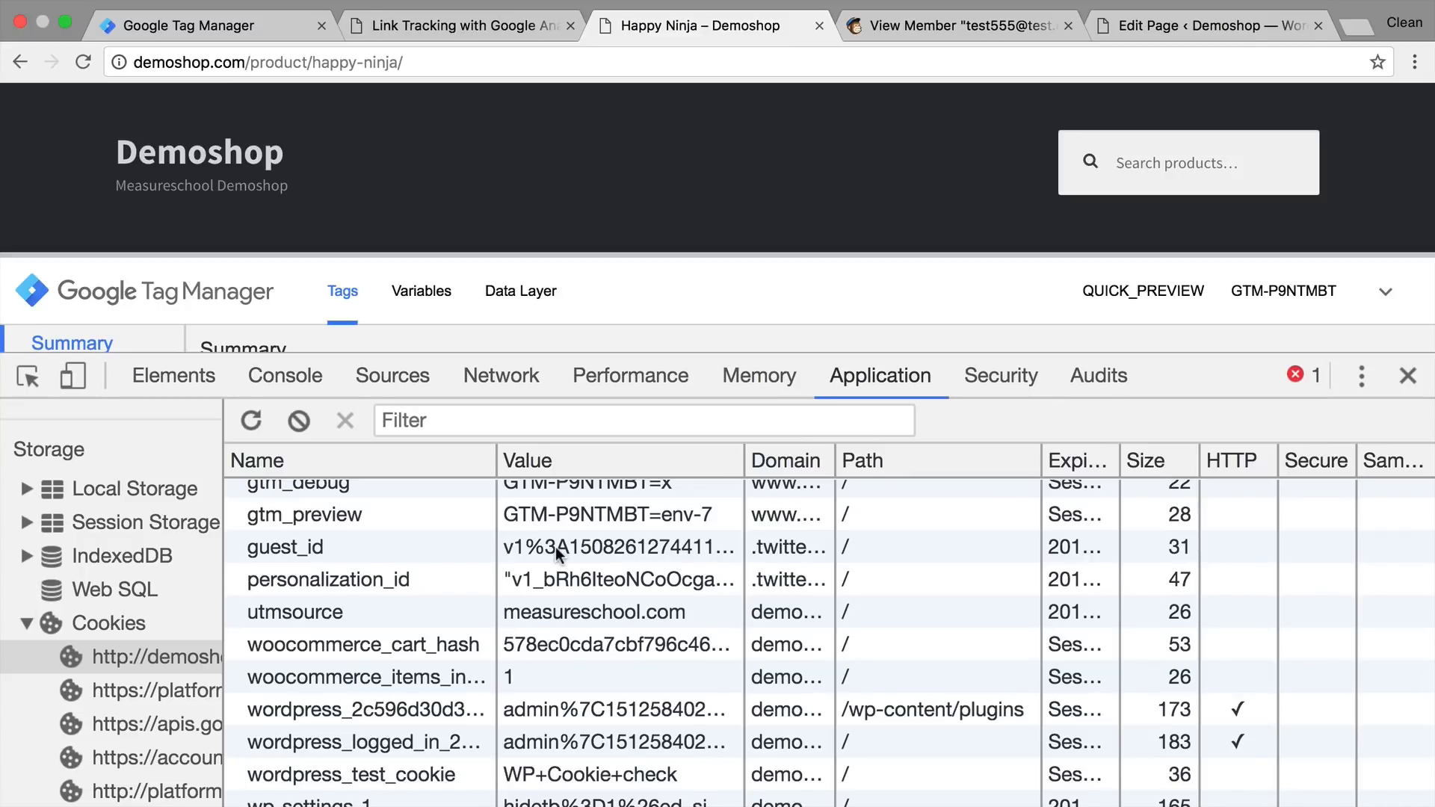
- Close the developer tools, collapse the debug pane, and open the Mailchimp Contact Form page to check its SOURCE field
left_click(1408, 375)
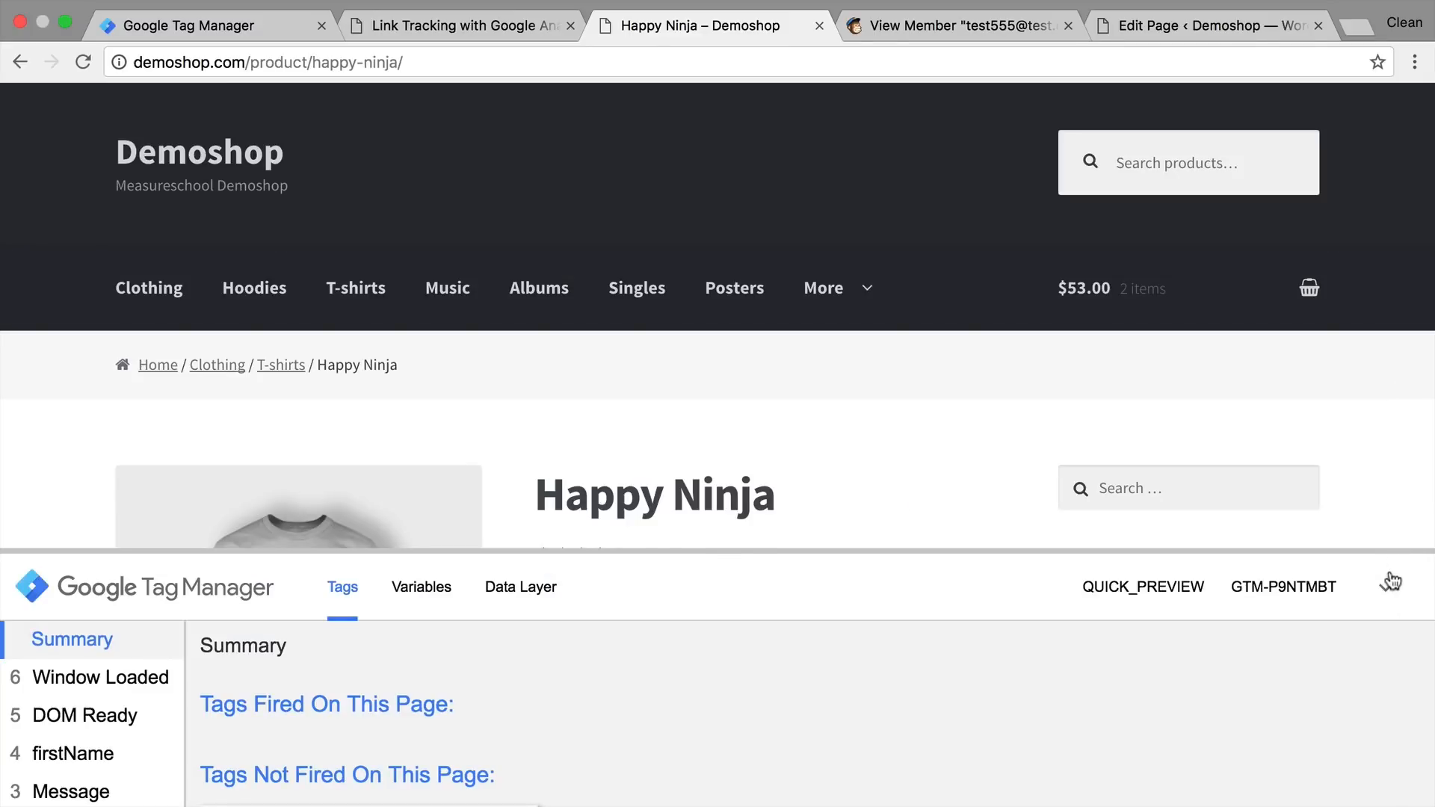
left_click(1388, 580)
mouse_move(856, 290)
left_click(888, 680)
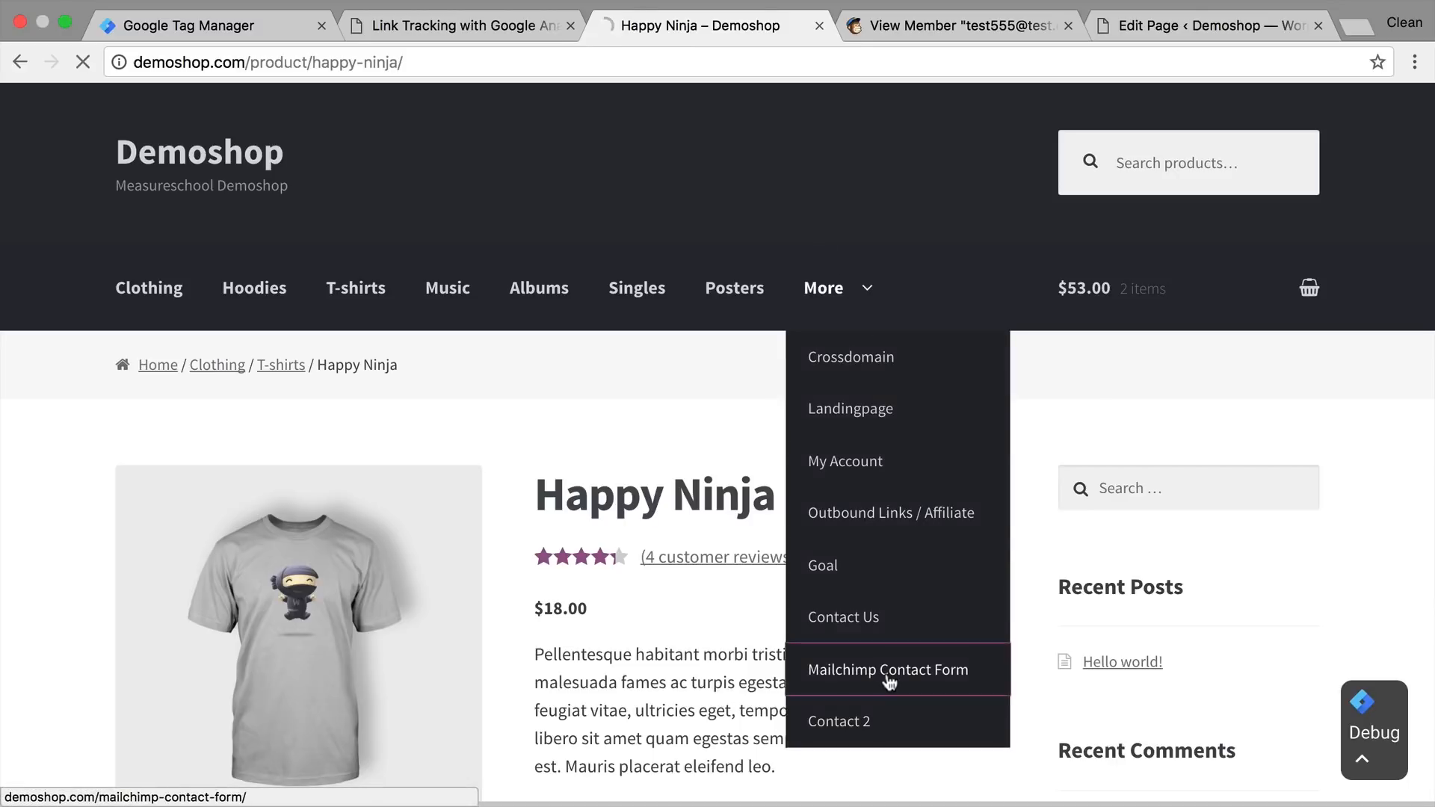
scroll(778, 635, "down", 8)
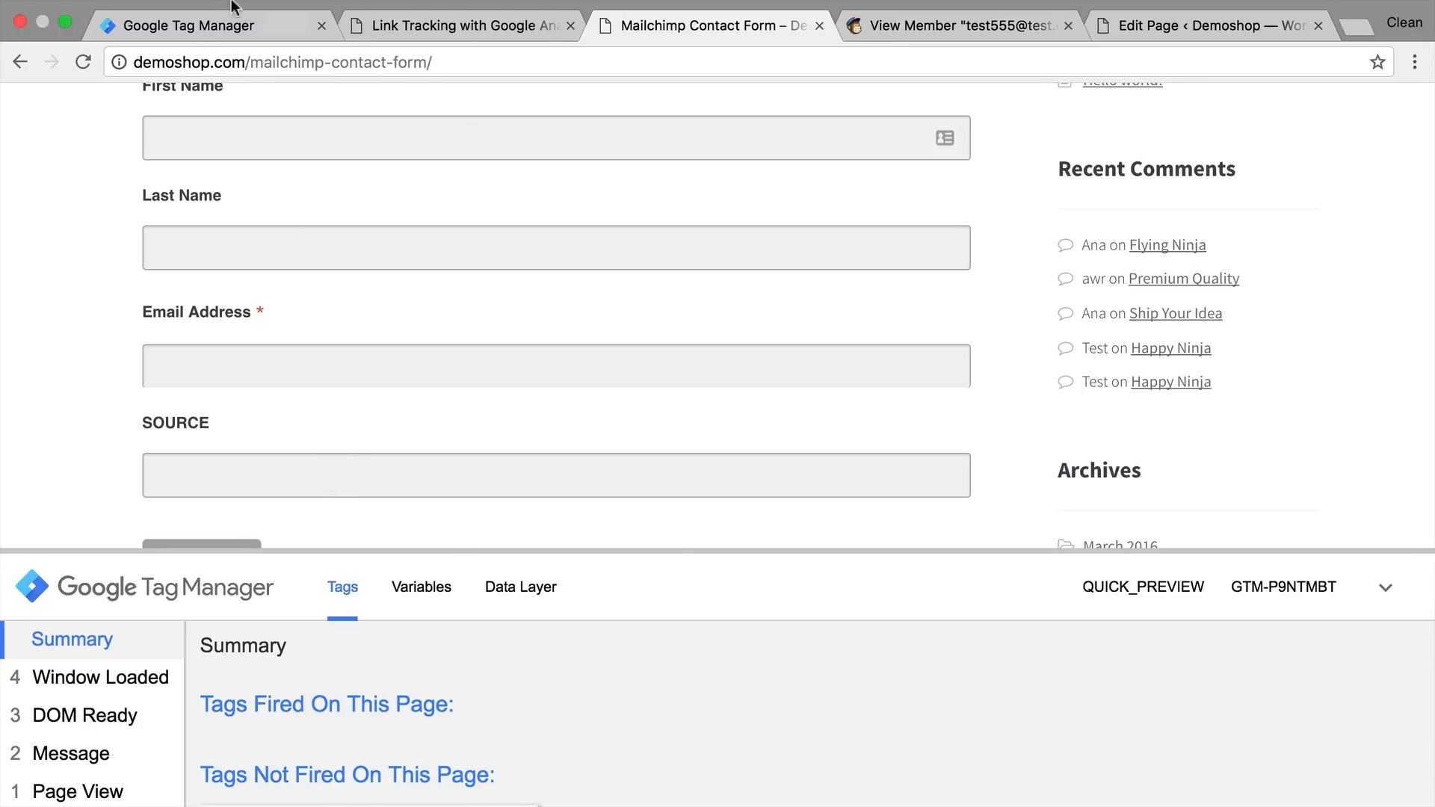
- Open the MS - FormFill - hidden form field tag in Google Tag Manager for editing at its empty selector value
left_click(187, 27)
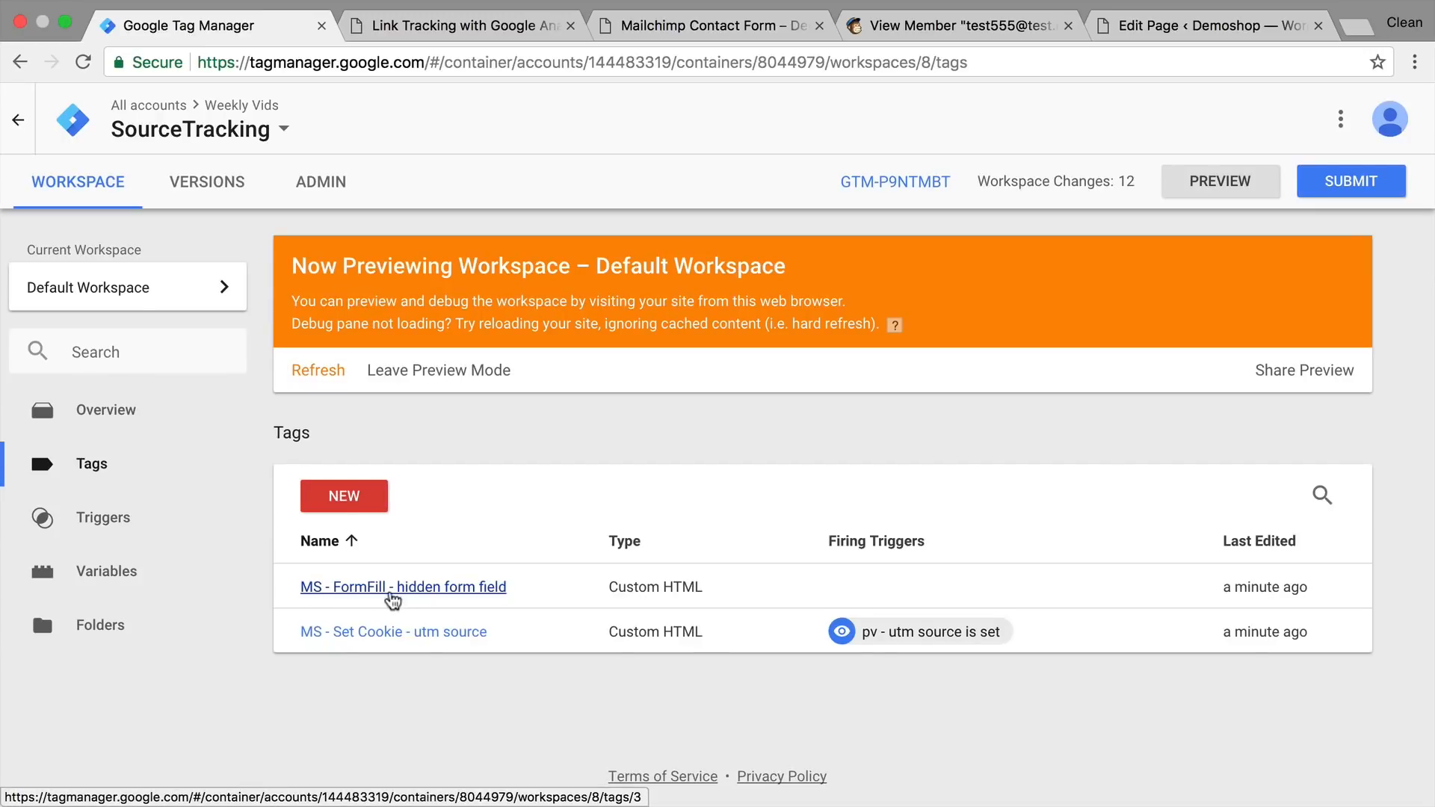
left_click(393, 588)
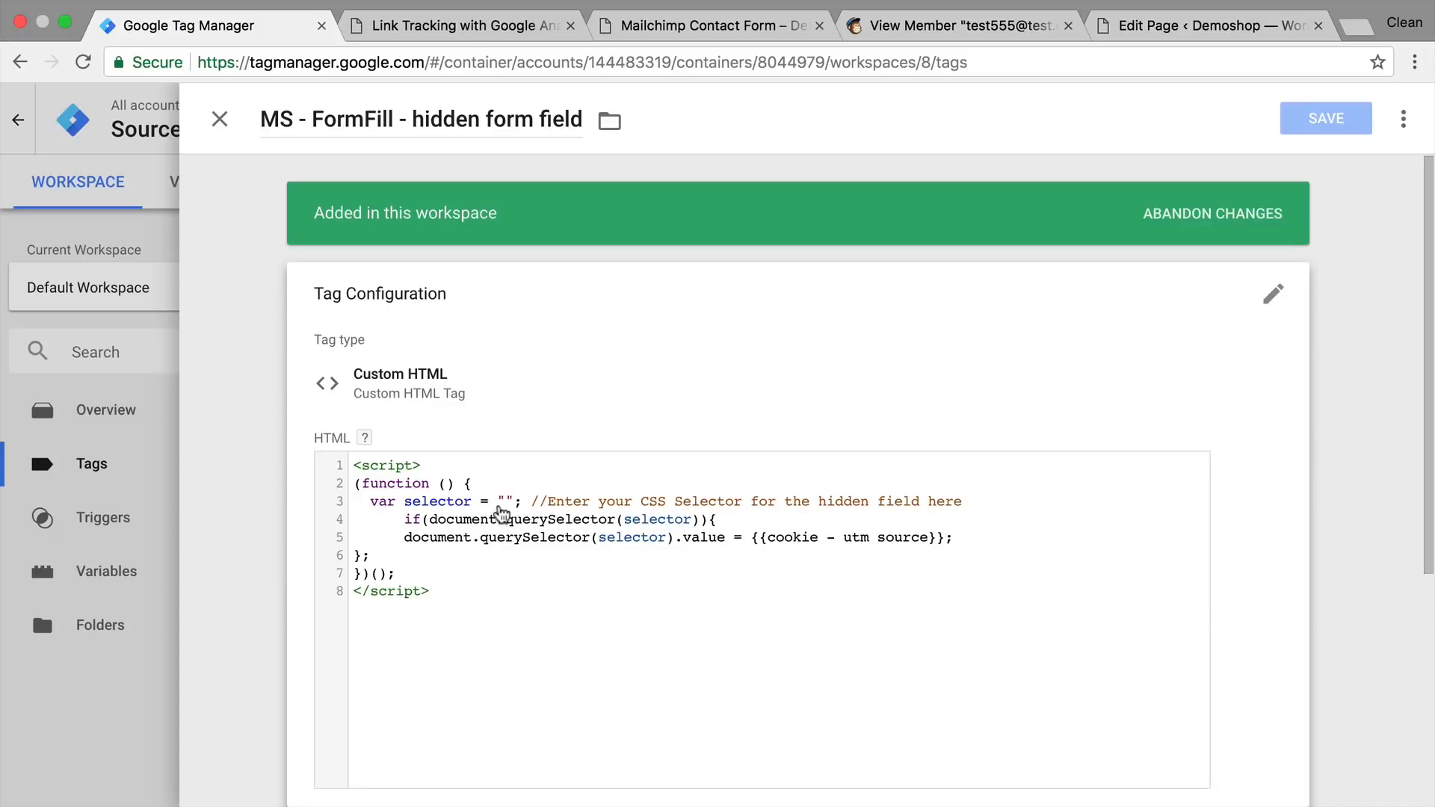
left_click(502, 516)
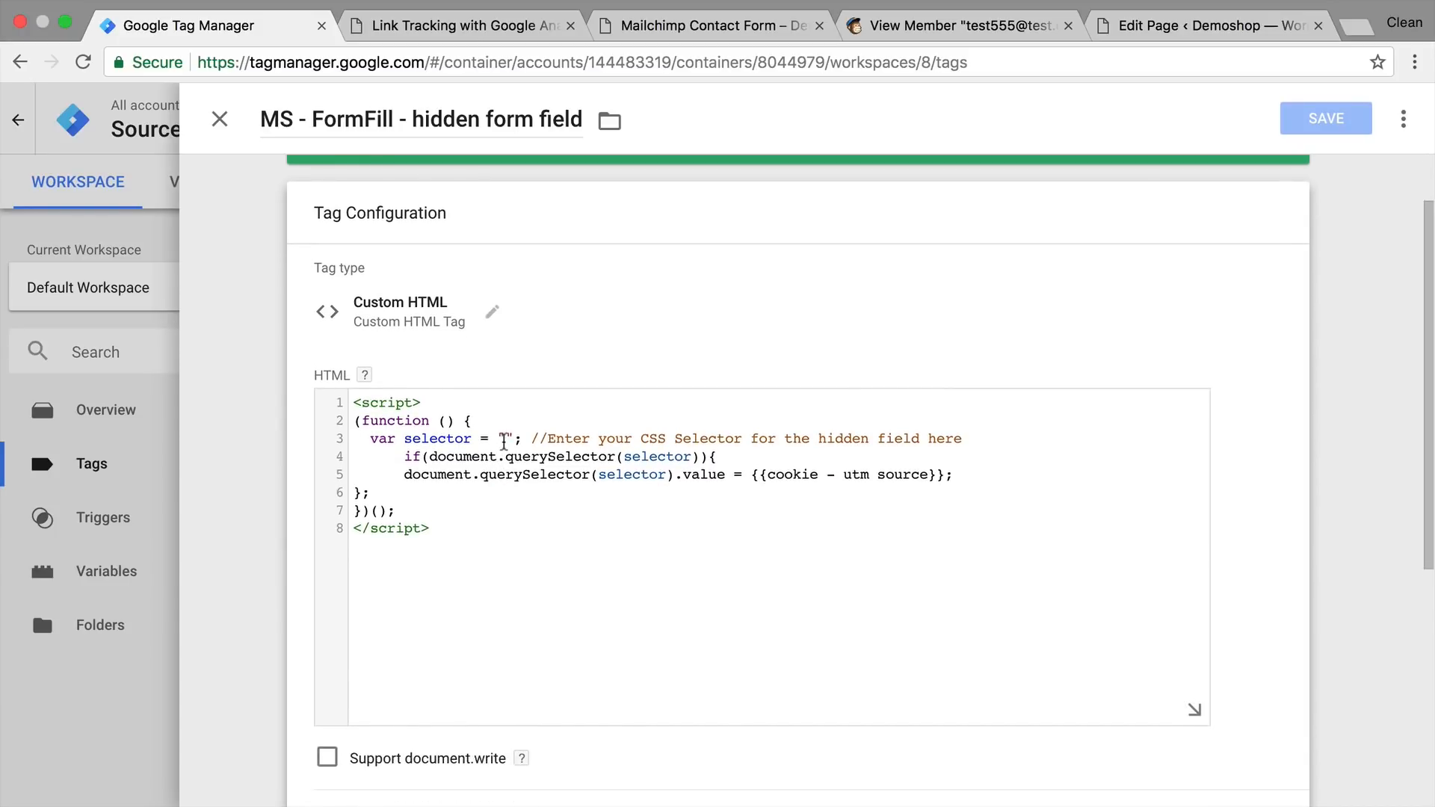
left_click(505, 439)
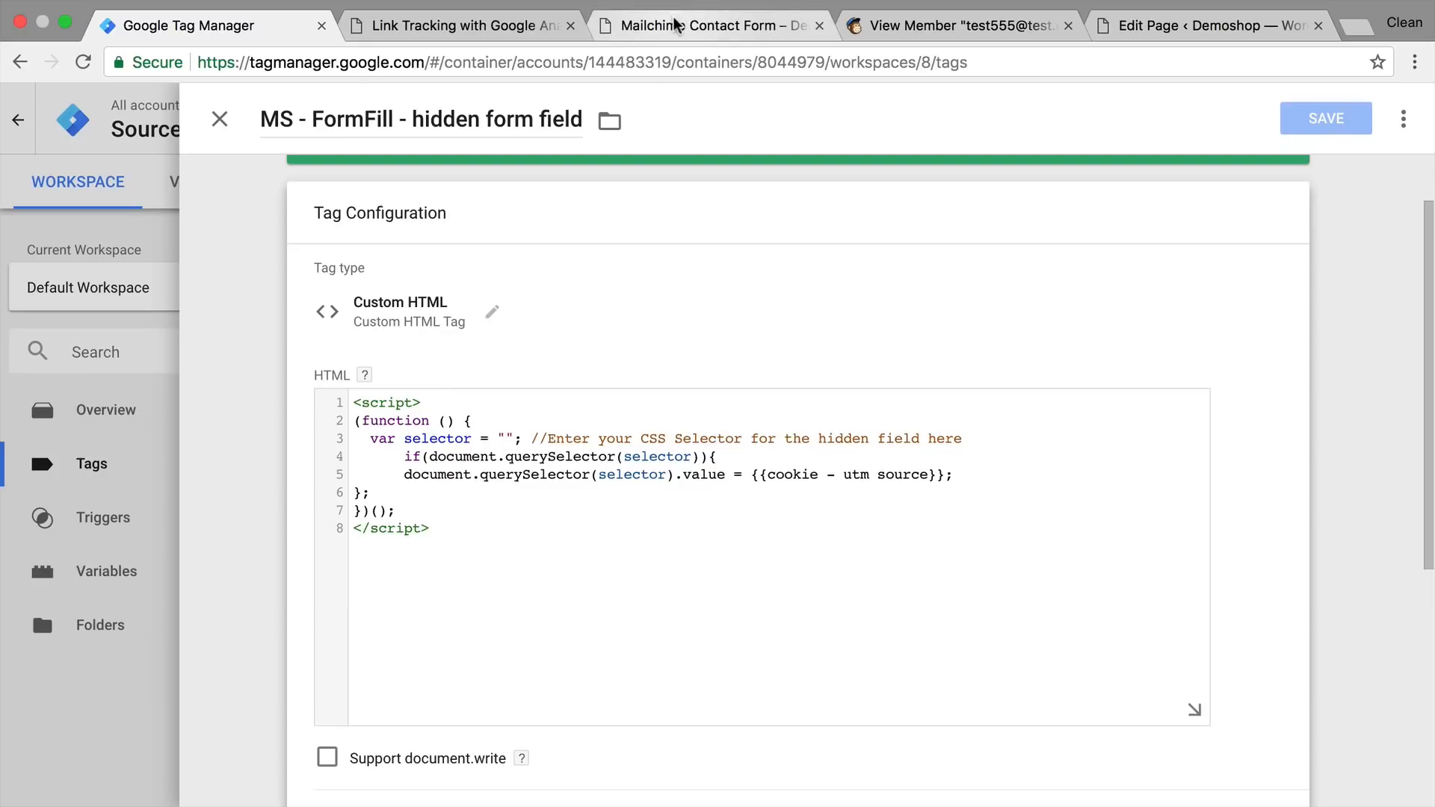
- Inspect the SOURCE field on the Mailchimp Contact Form page and copy its id, mce-SOURCE
left_click(647, 25)
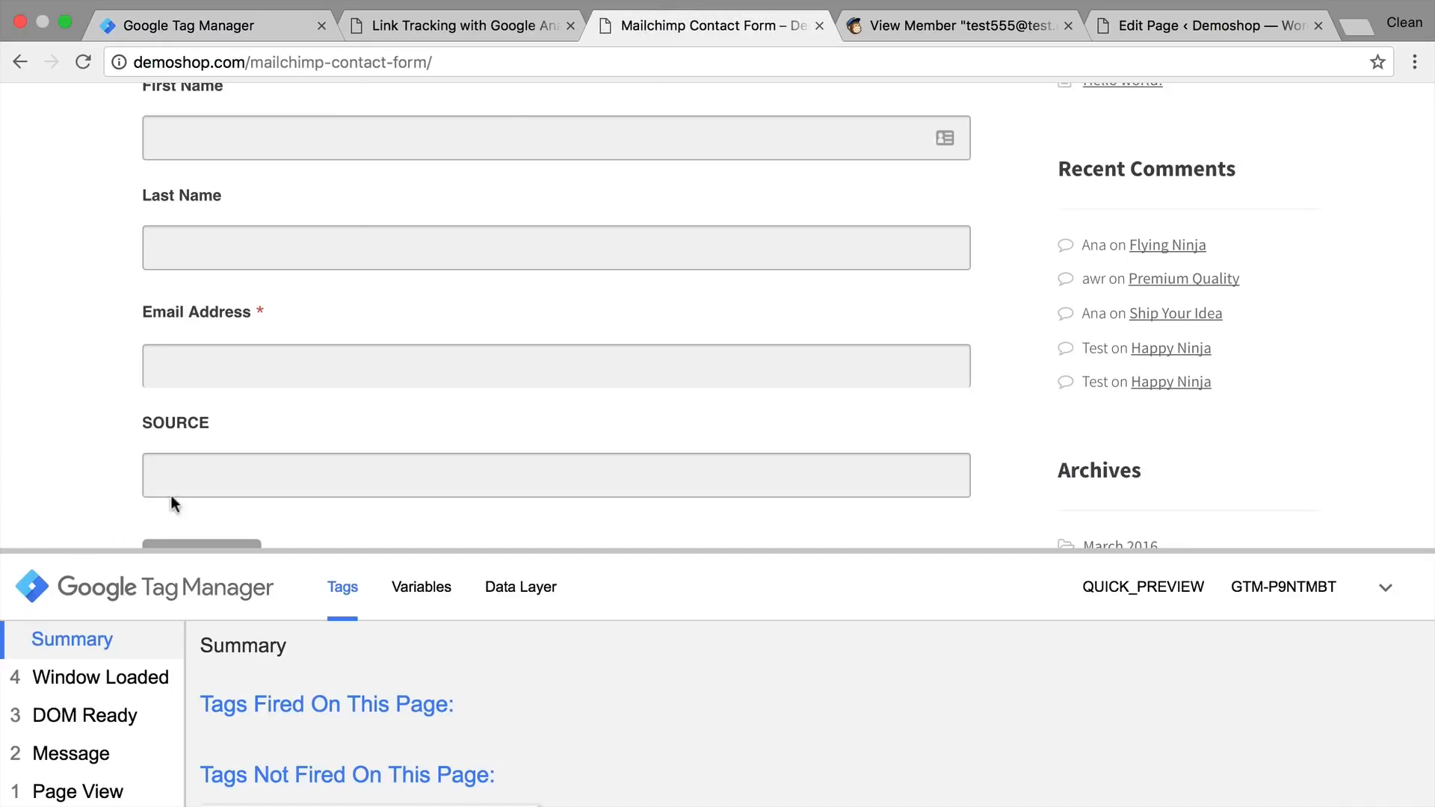
left_click(209, 474)
right_click(208, 475)
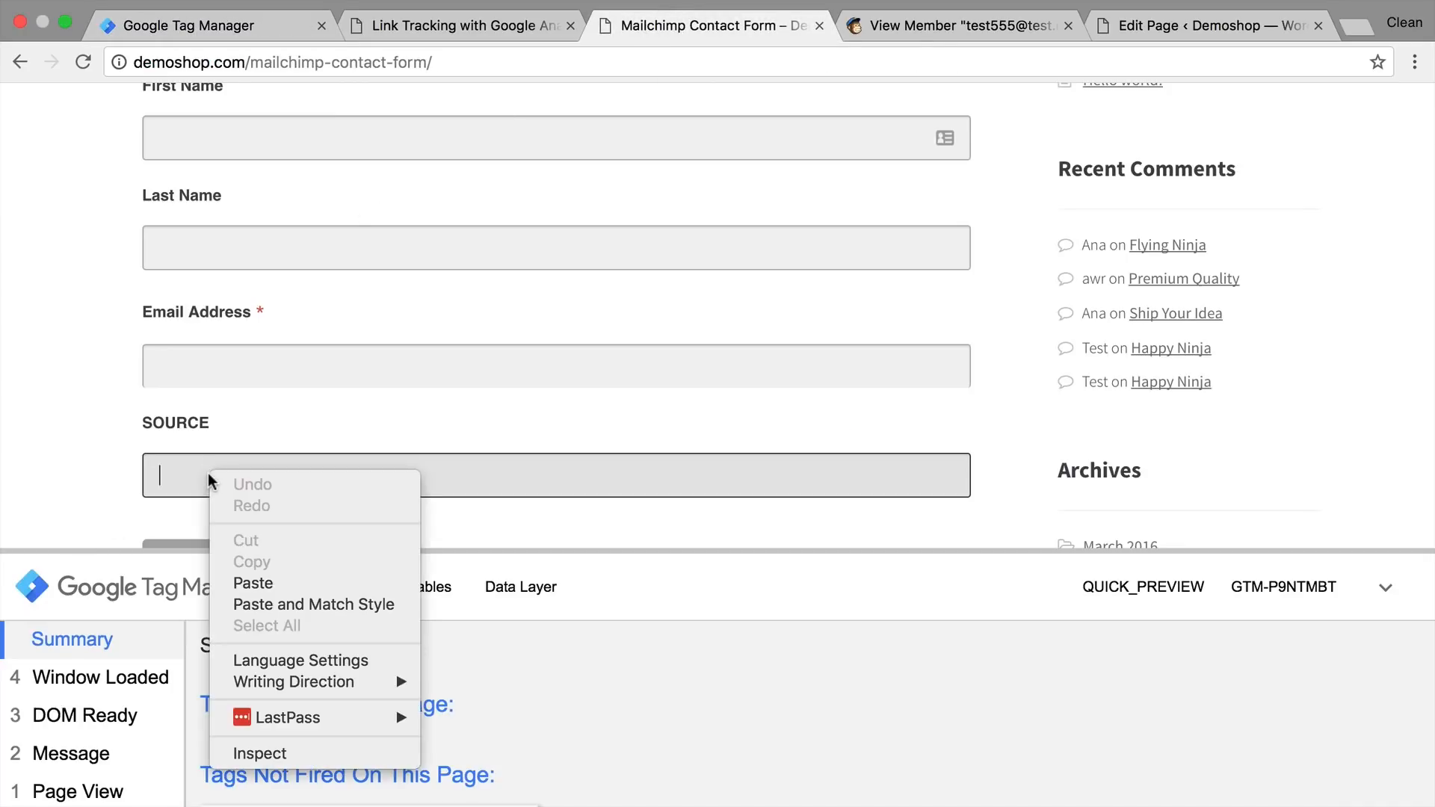
left_click(290, 761)
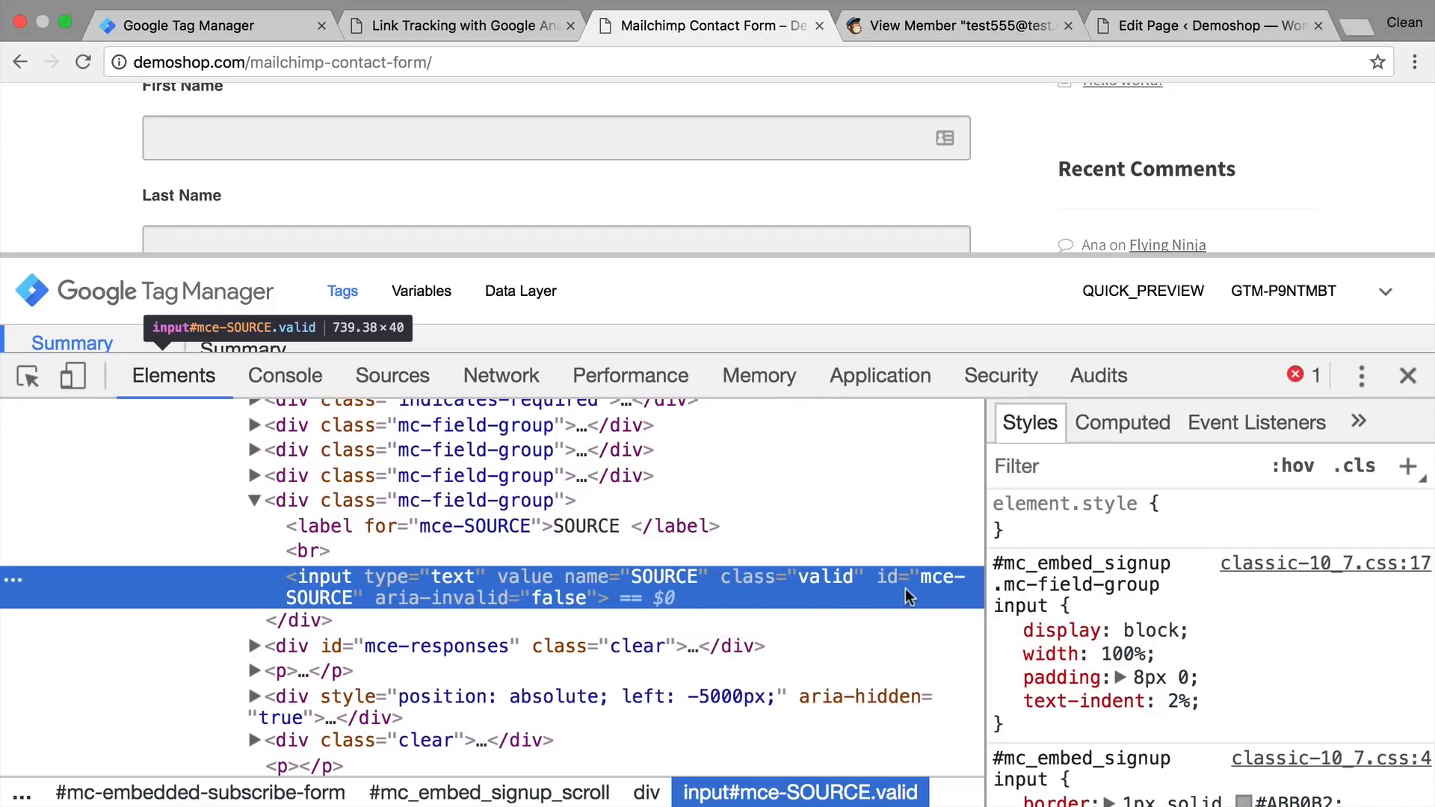
double_click(931, 582)
key("super+c")
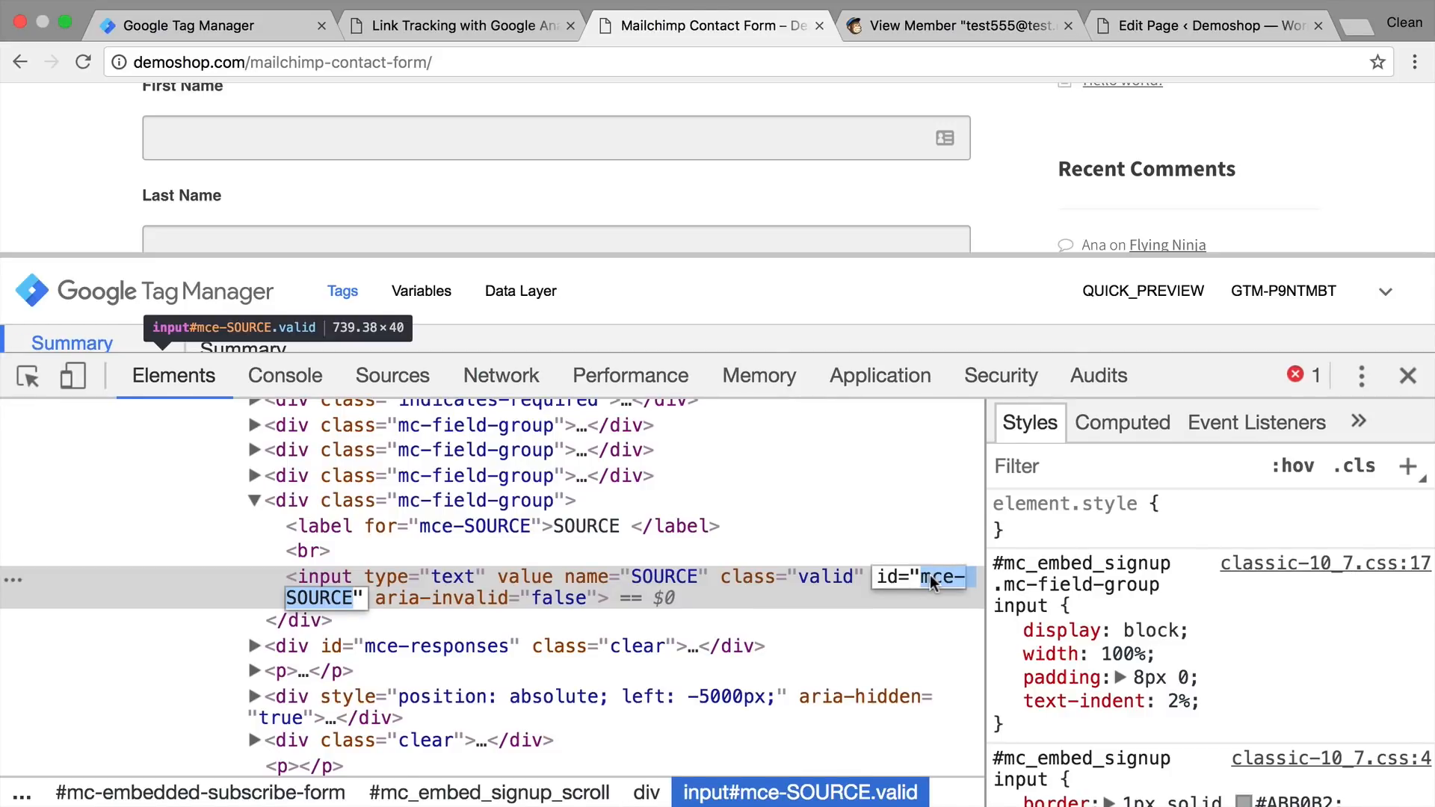
- Set the selector variable in the FormFill tag's HTML in Google Tag Manager to "#mce-SOURCE"
left_click(249, 30)
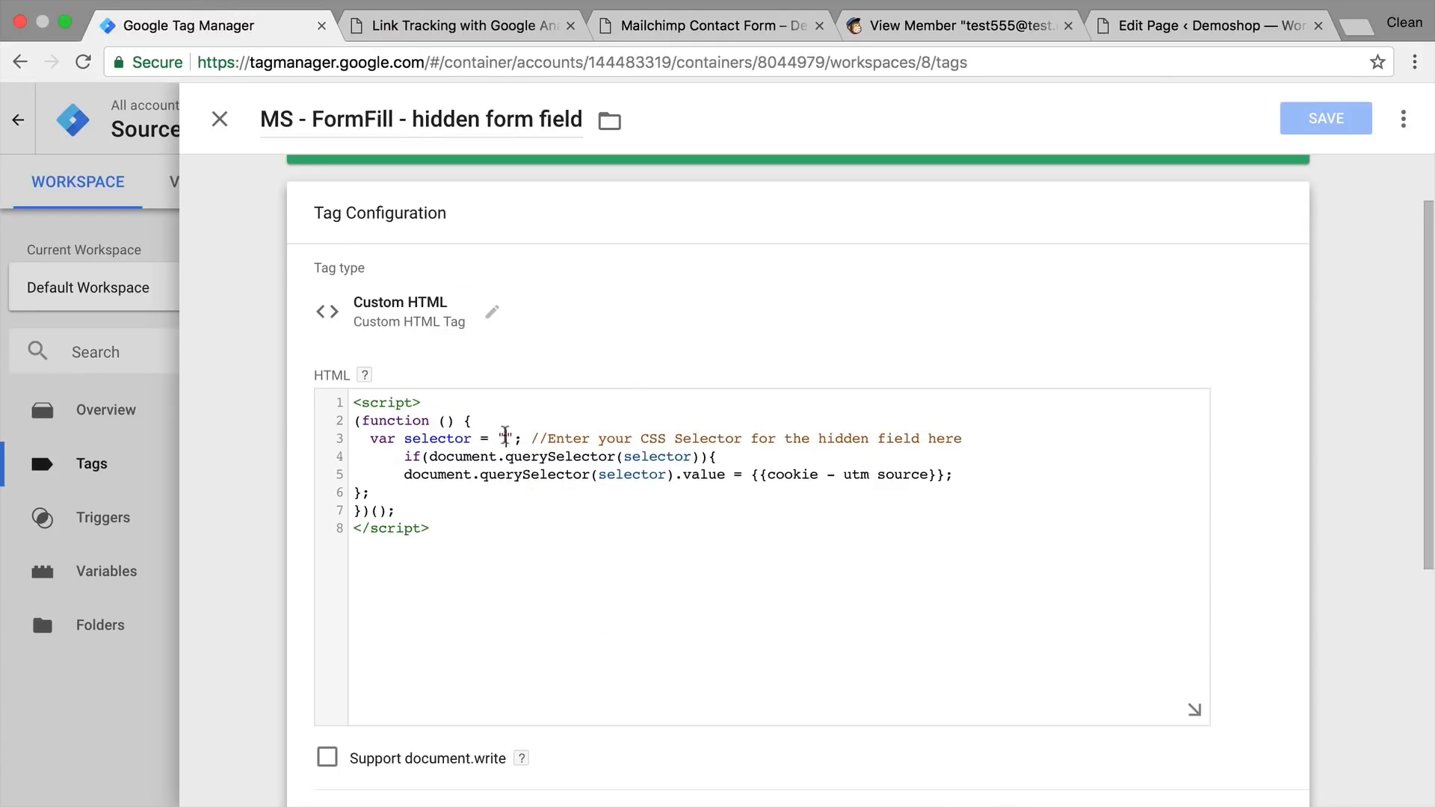
left_click(505, 438)
type("#")
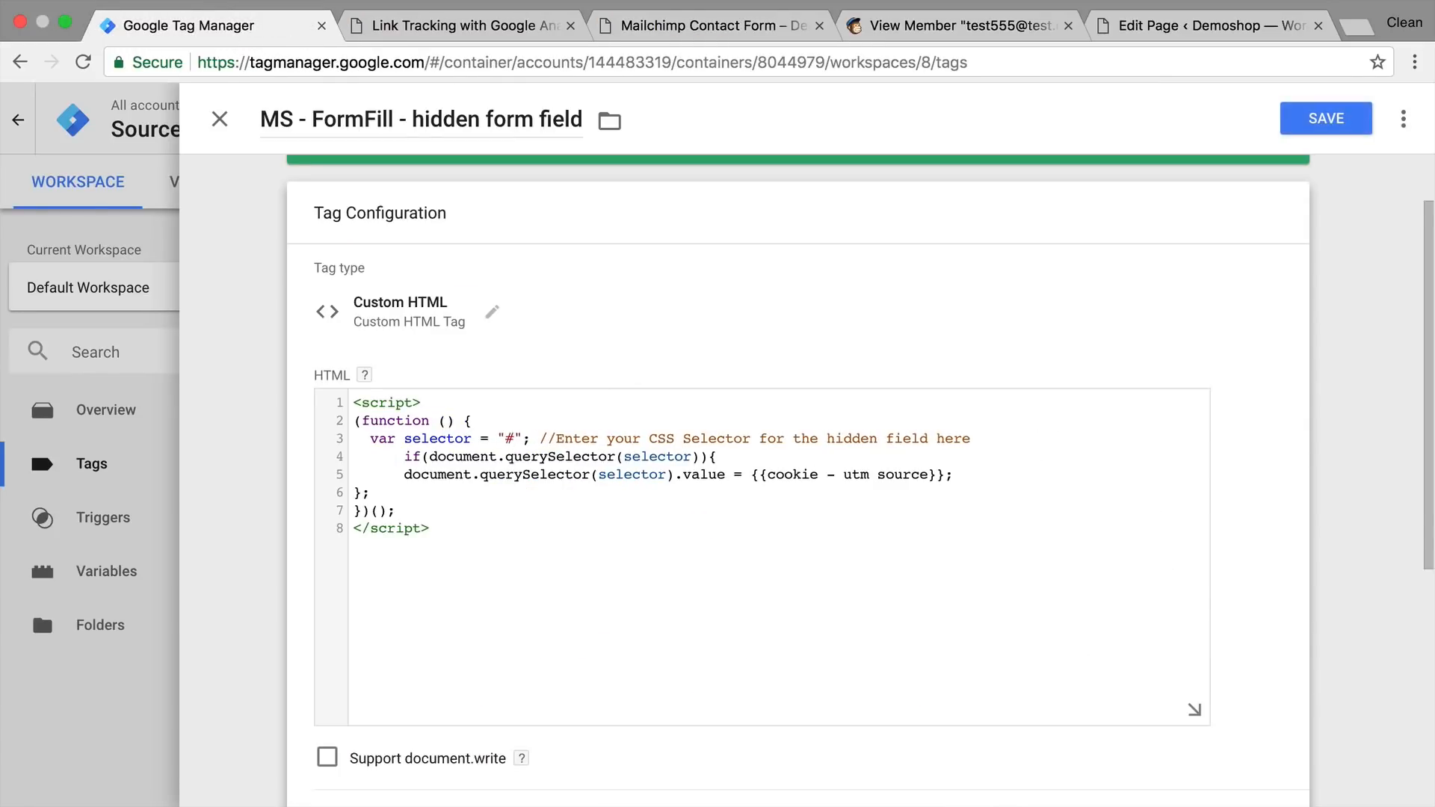
key("super+v")
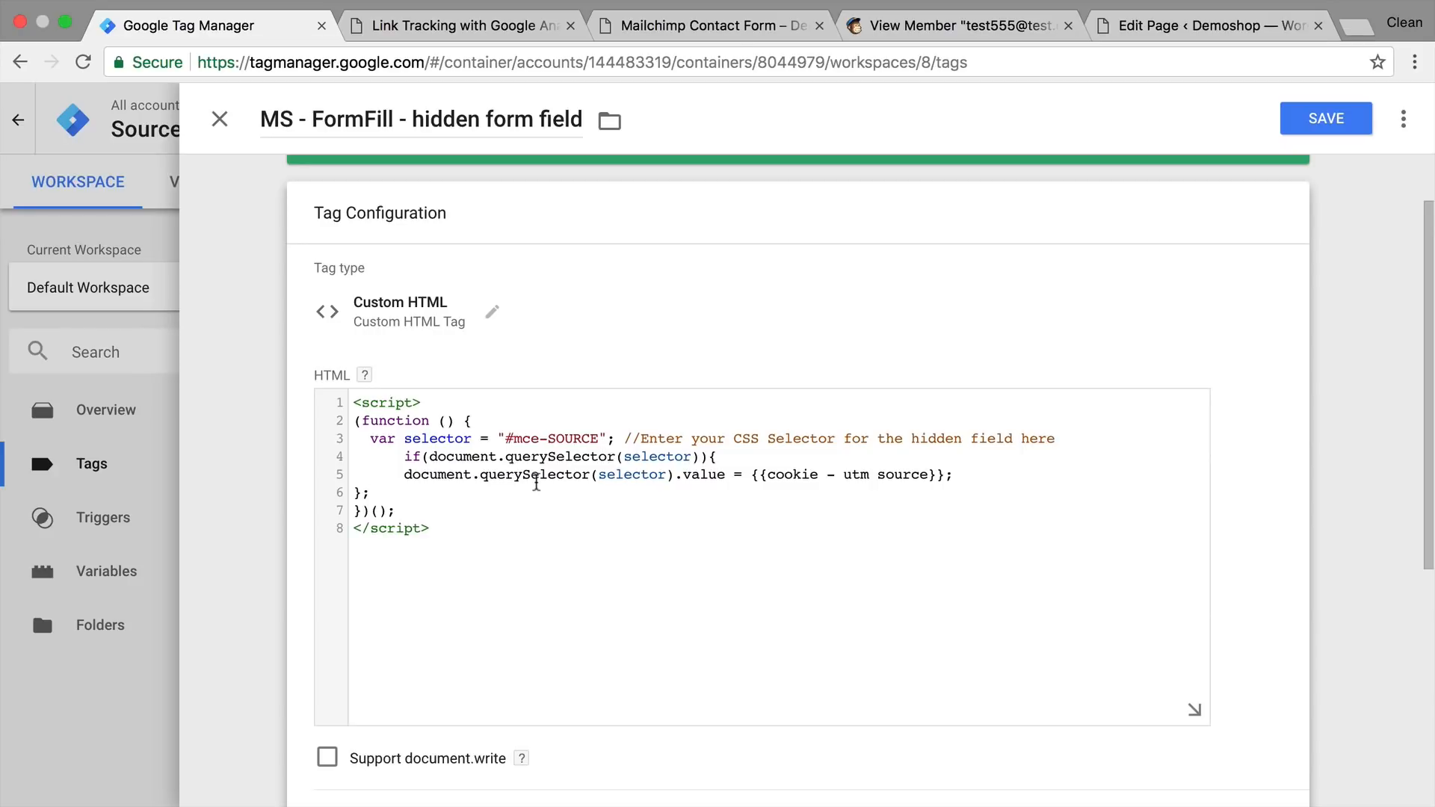
- Assign the dom - Form page trigger to the FormFill tag and save the tag
scroll(536, 482, "down", 6)
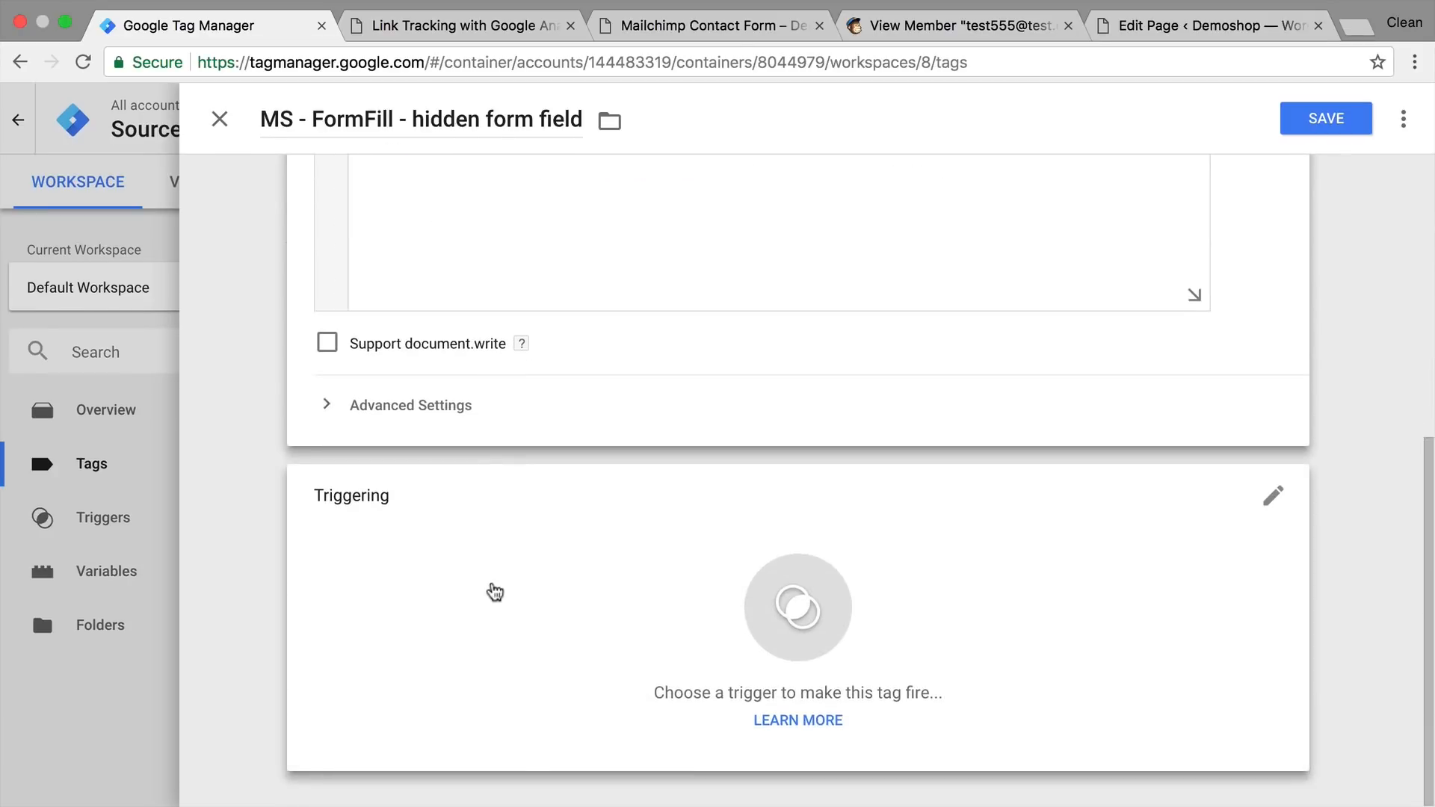
left_click(494, 590)
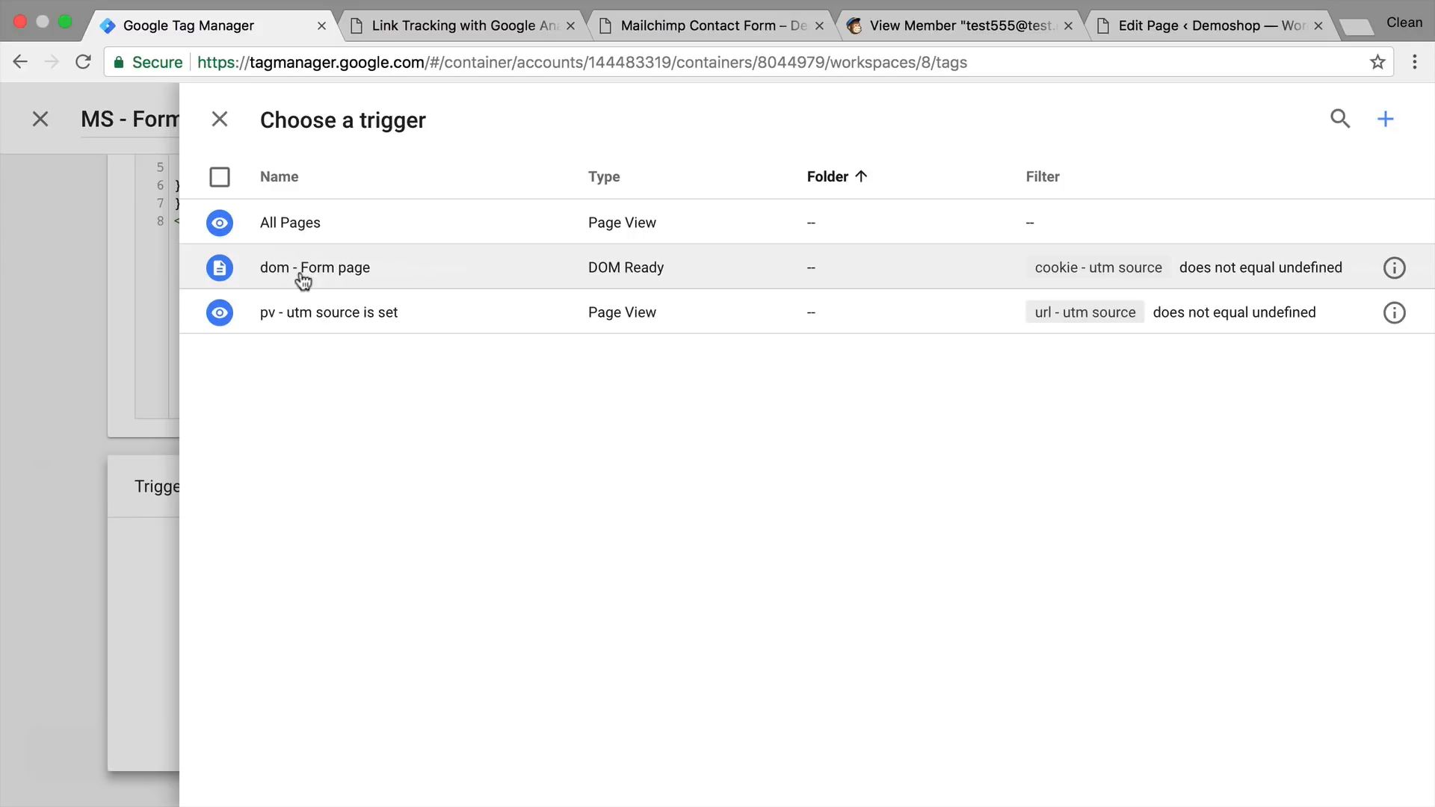
left_click(303, 280)
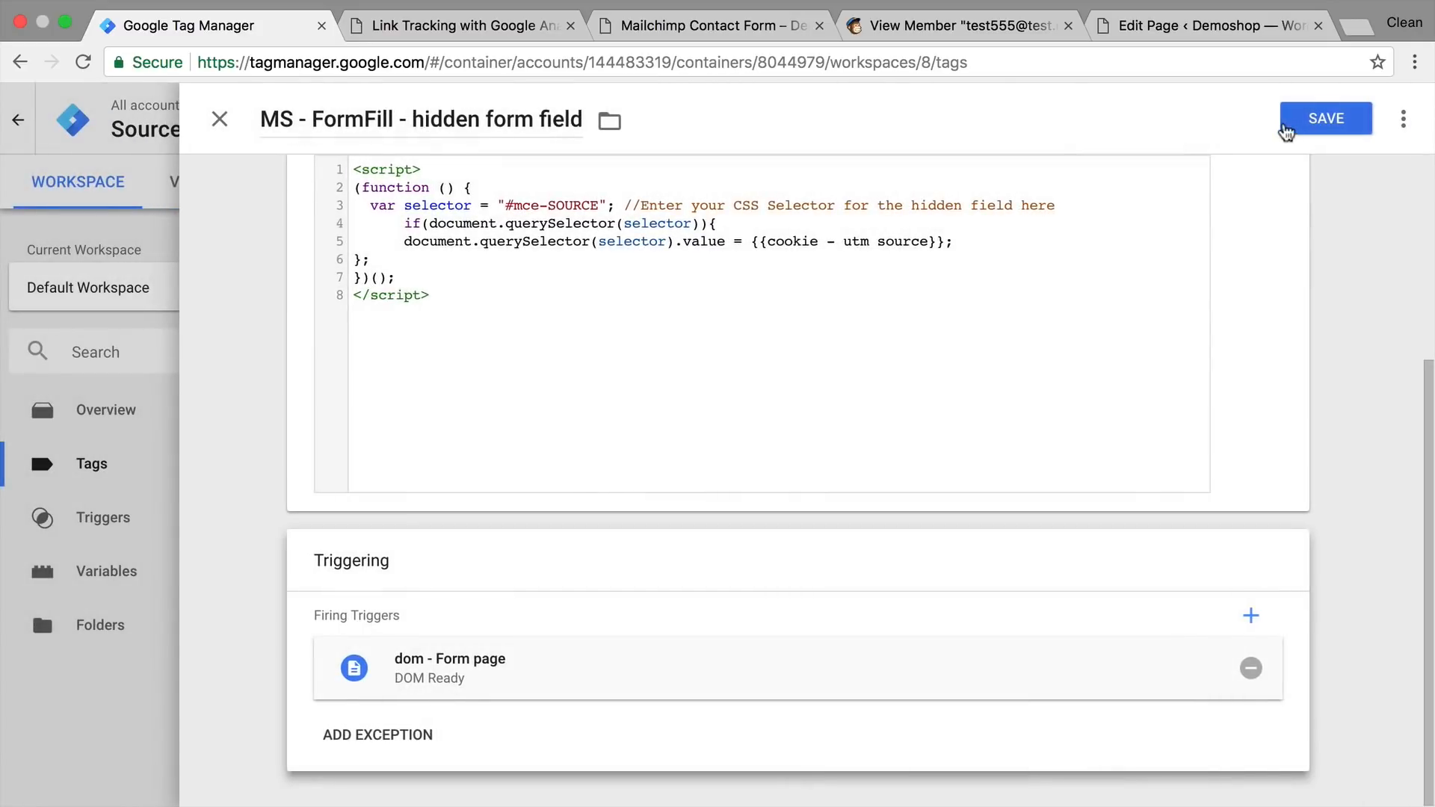
left_click(1293, 125)
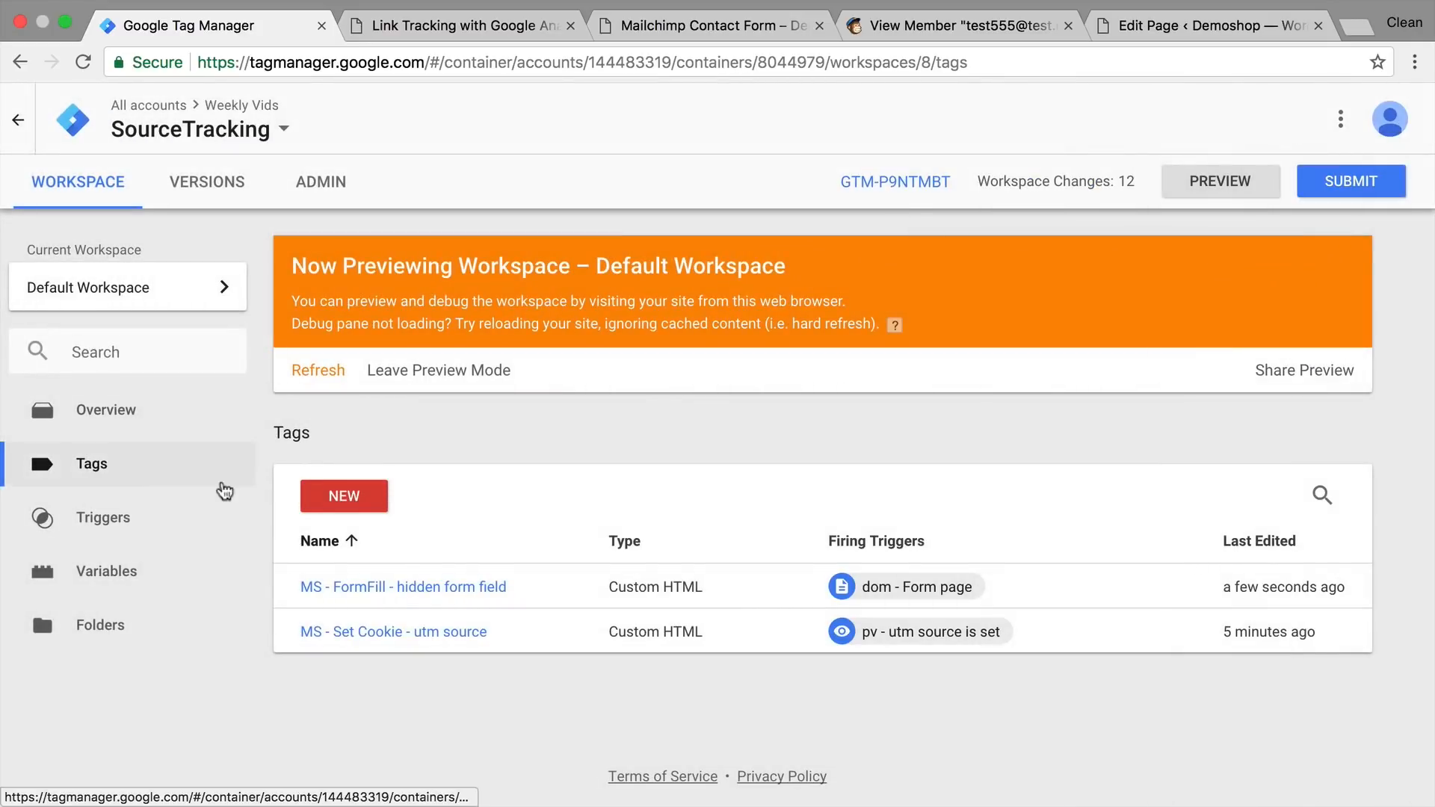
- Open the dom - Form page trigger for editing and add a second firing condition
left_click(85, 532)
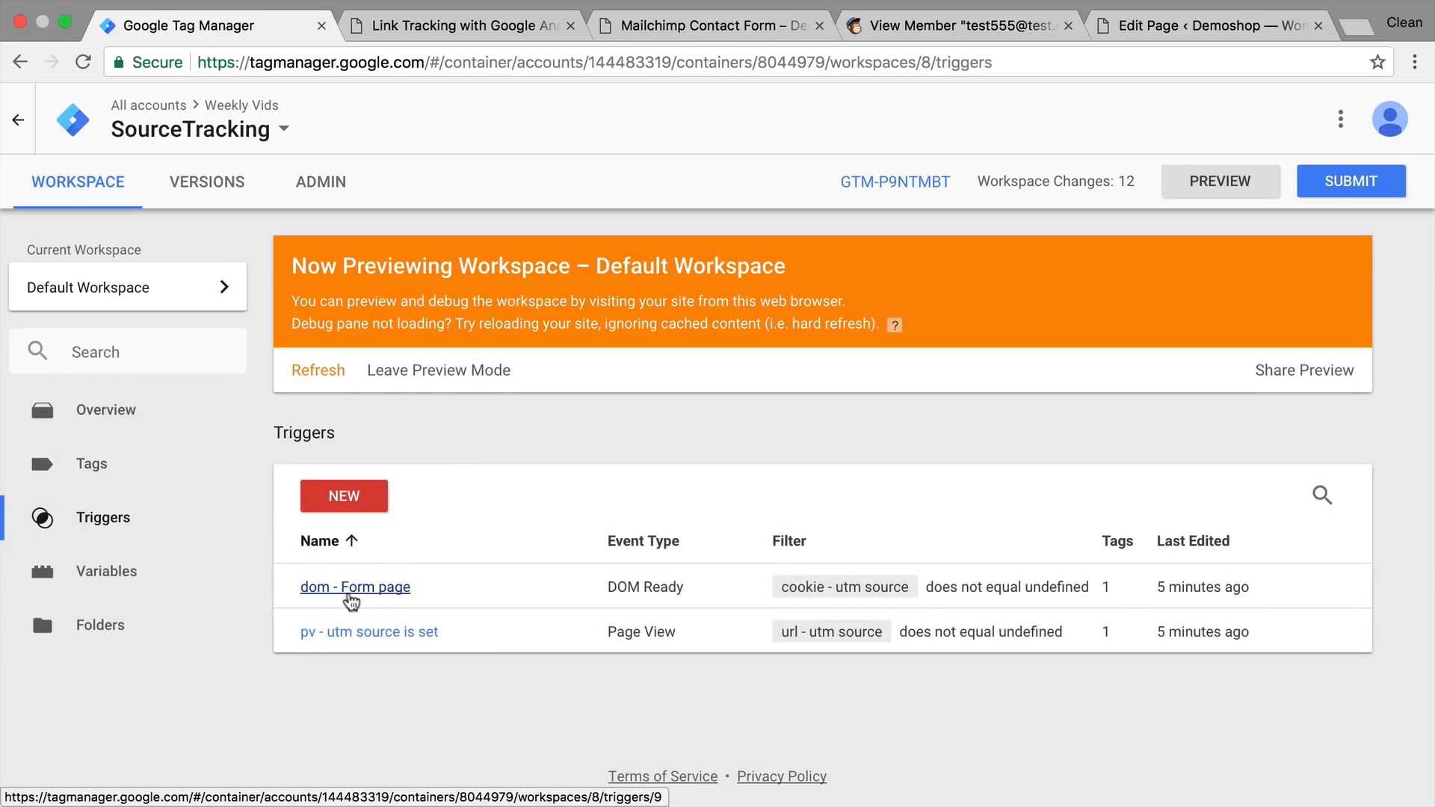
left_click(349, 596)
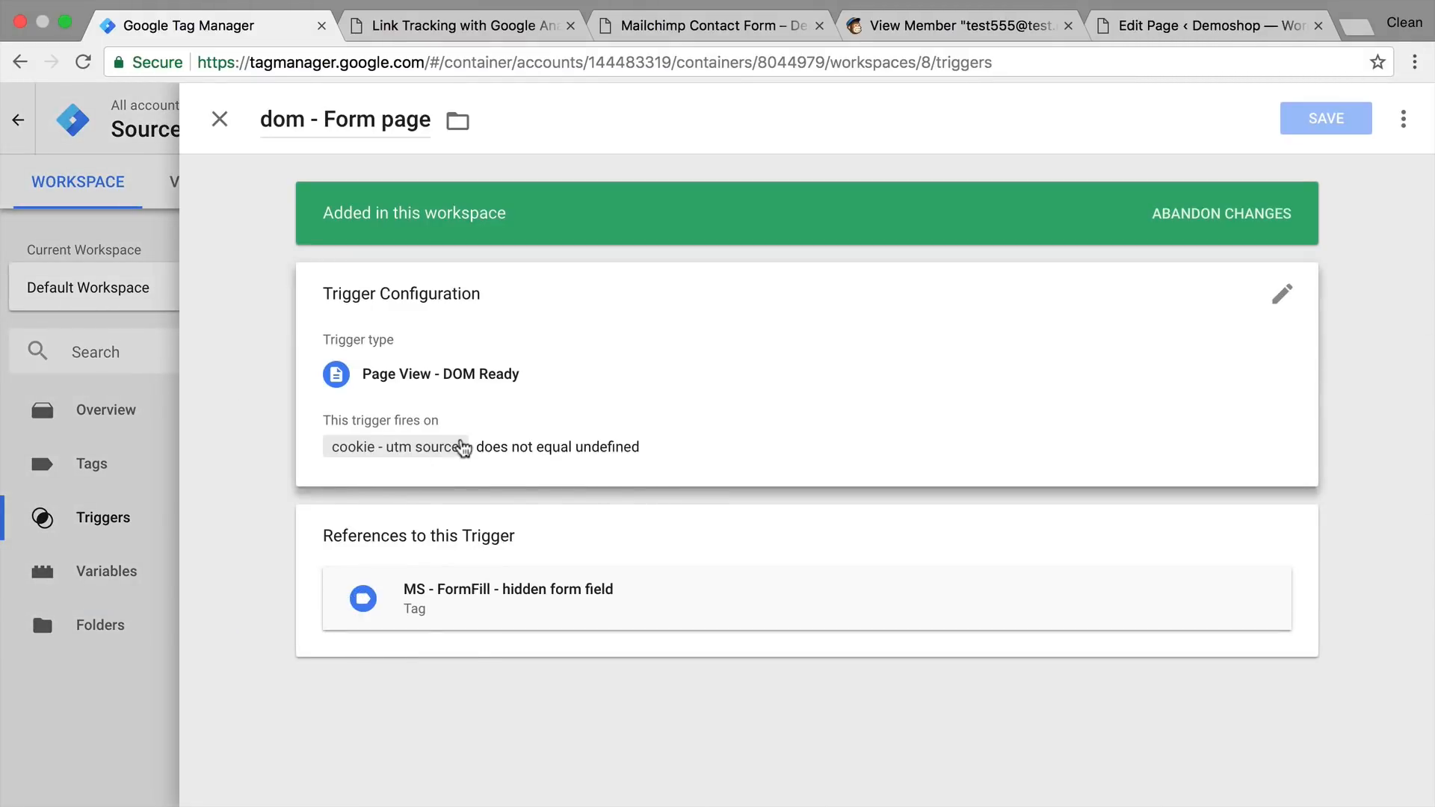
left_click(455, 447)
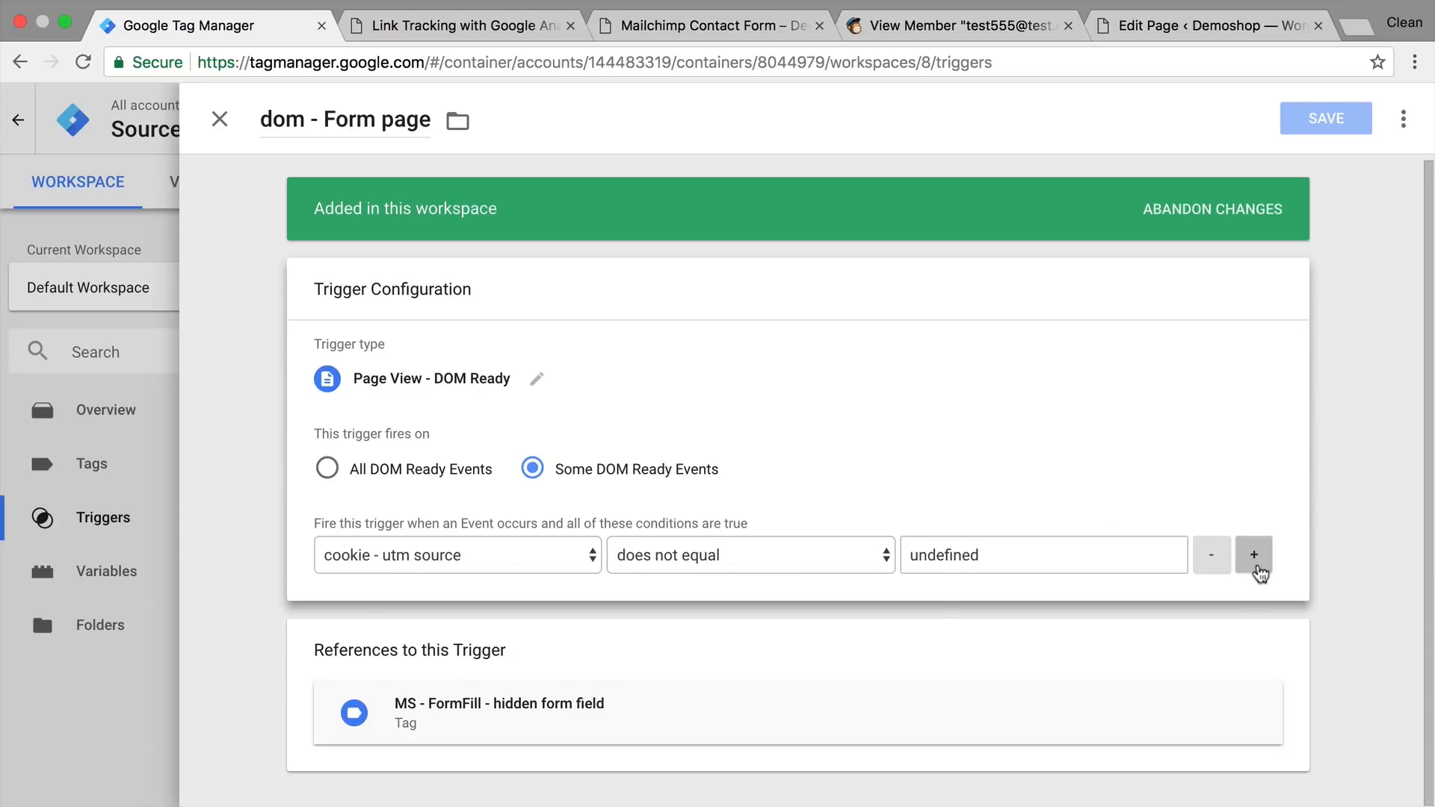
left_click(1254, 555)
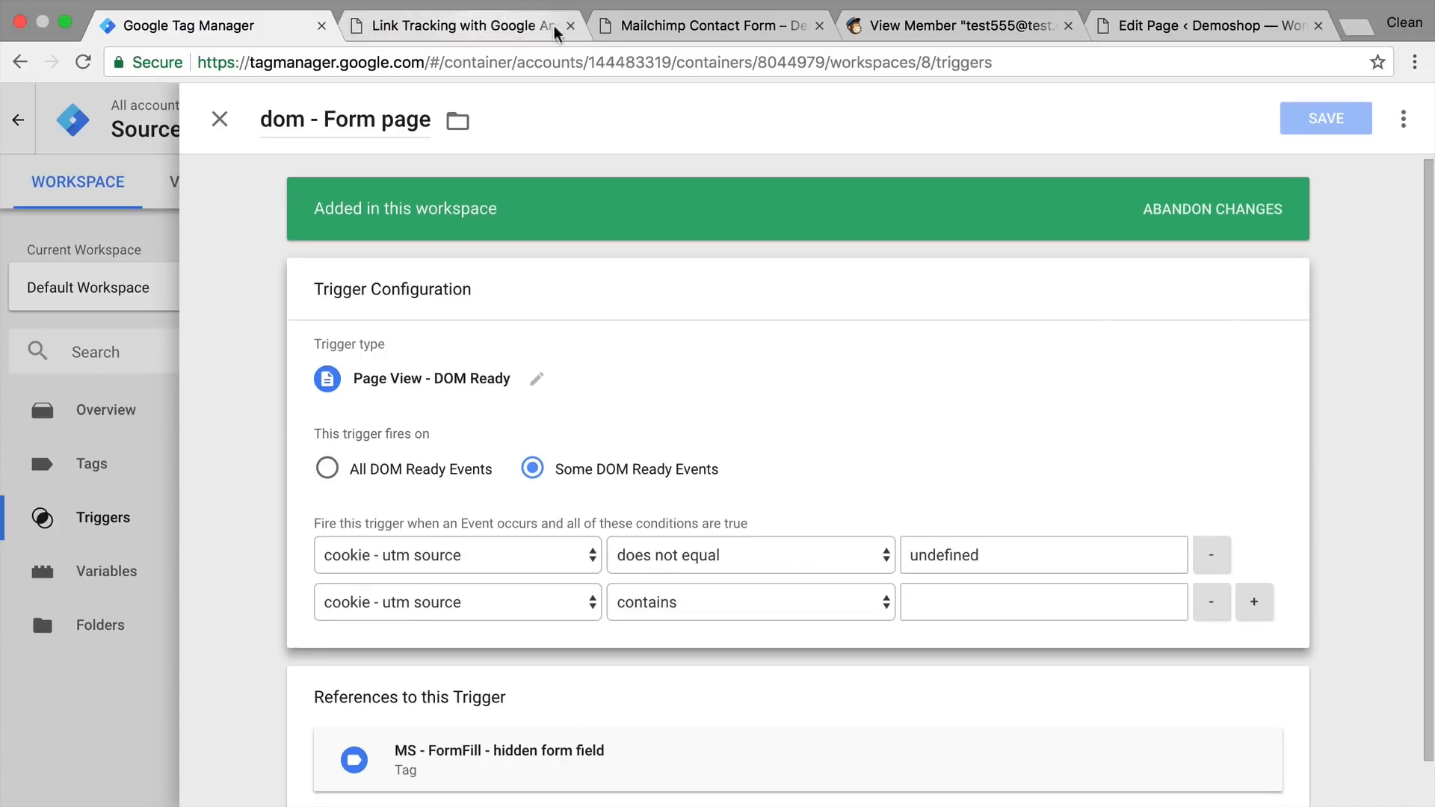
- Copy the path mailchimp-contact-form/ from the address of the Mailchimp Contact Form page
left_click(632, 29)
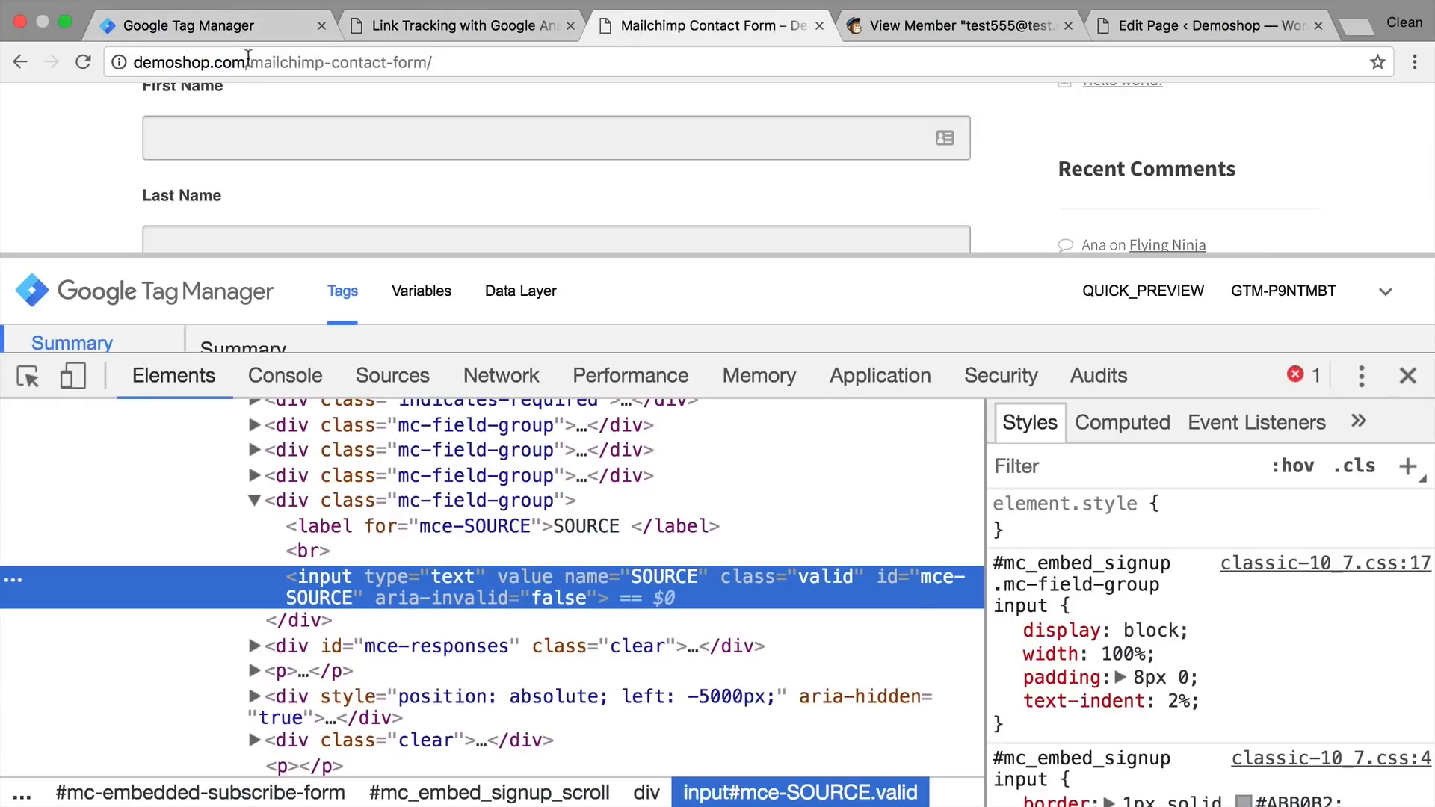
left_click_drag(249, 62, 477, 65)
key("super+c")
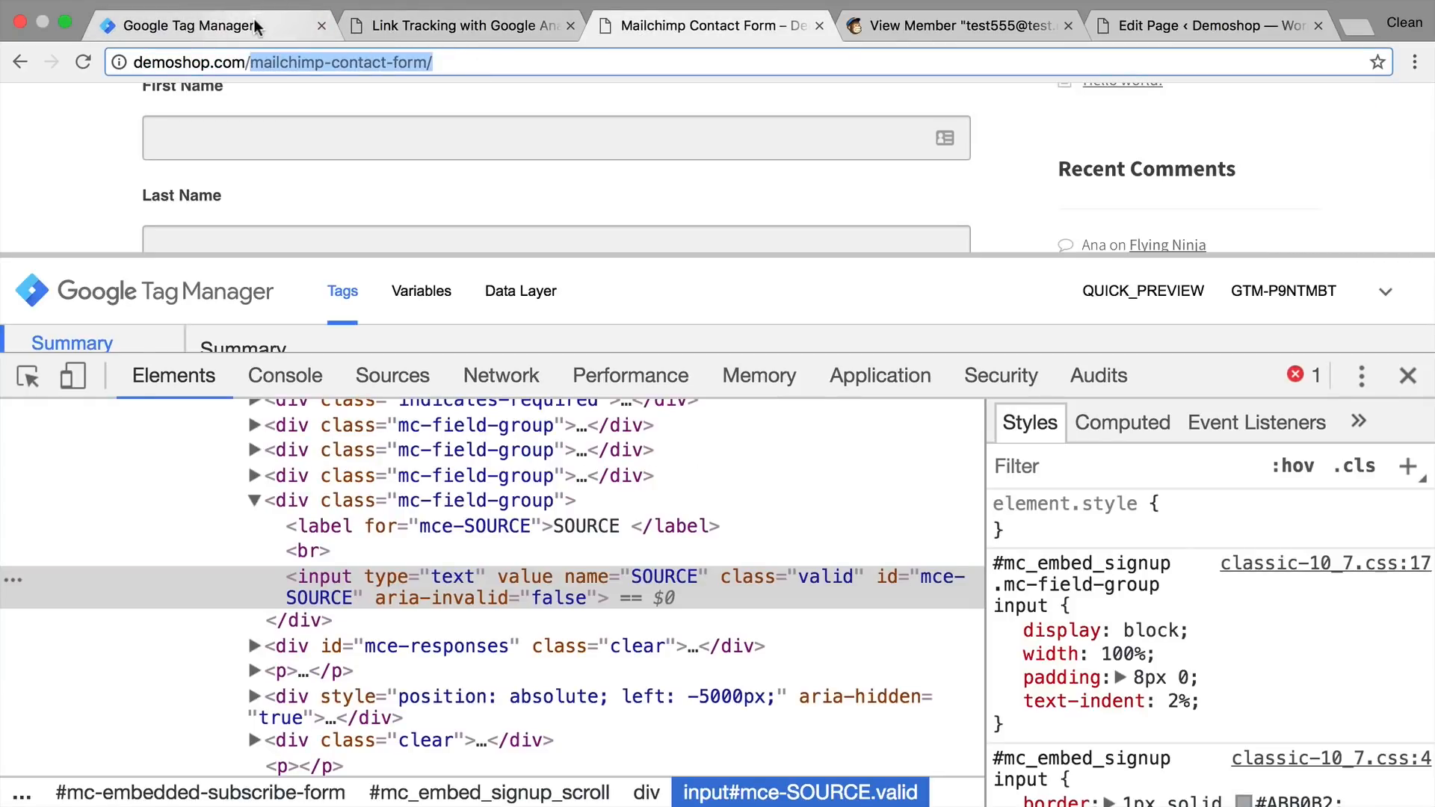
- Set the trigger's second condition to Page Path contains mailchimp-contact-form in Google Tag Manager and save the trigger
left_click(224, 32)
left_click(411, 605)
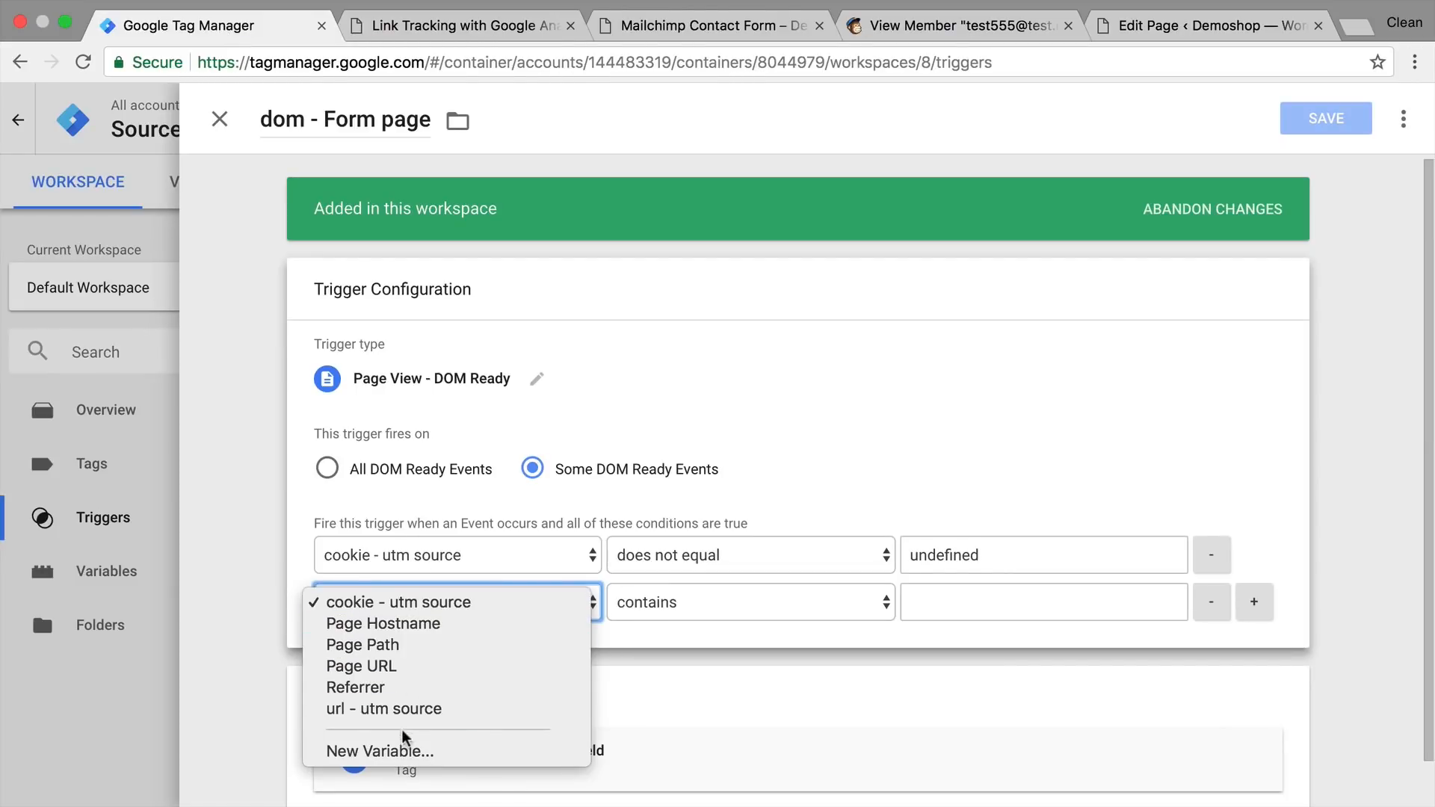
left_click(423, 647)
left_click(970, 602)
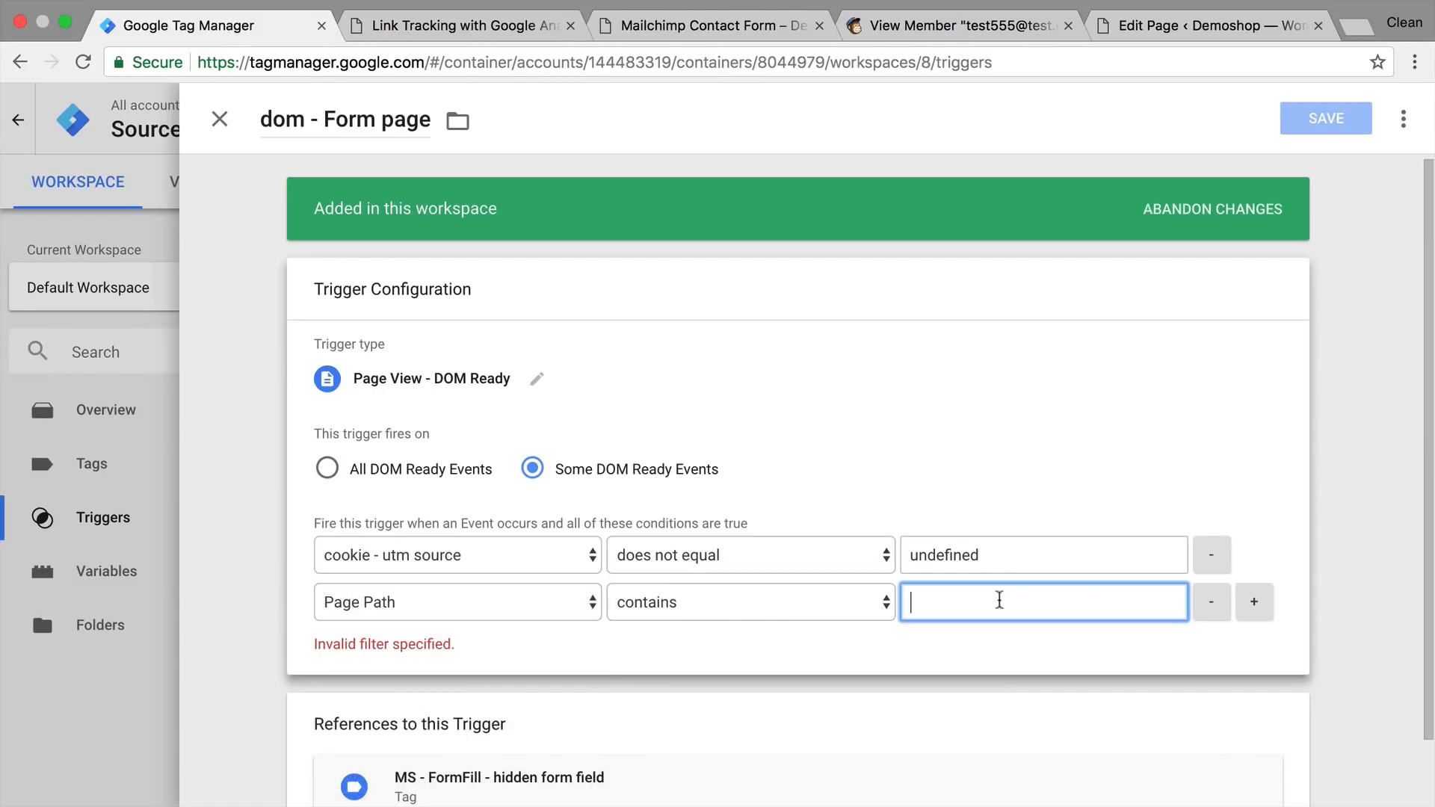
key("super+v")
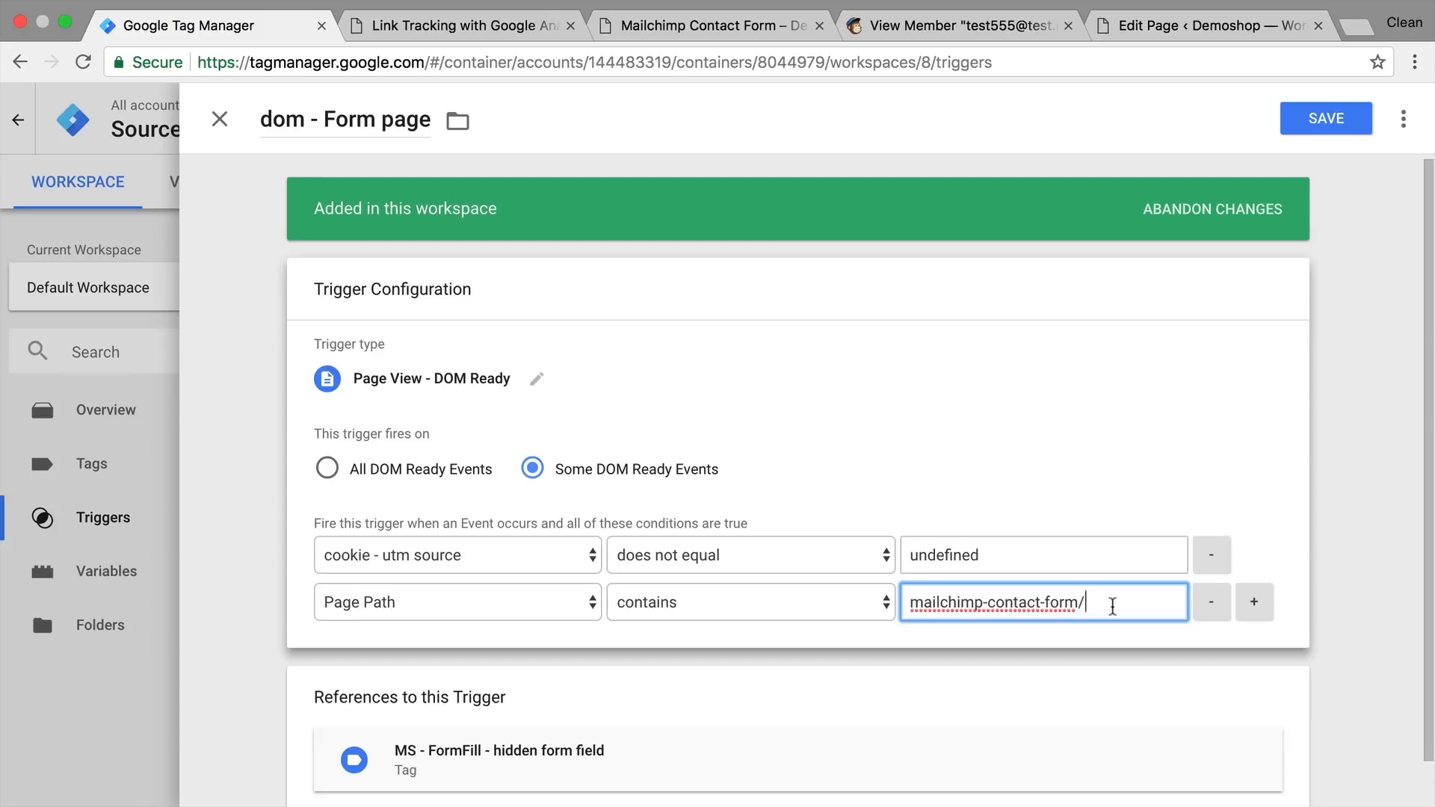
key("BackSpace")
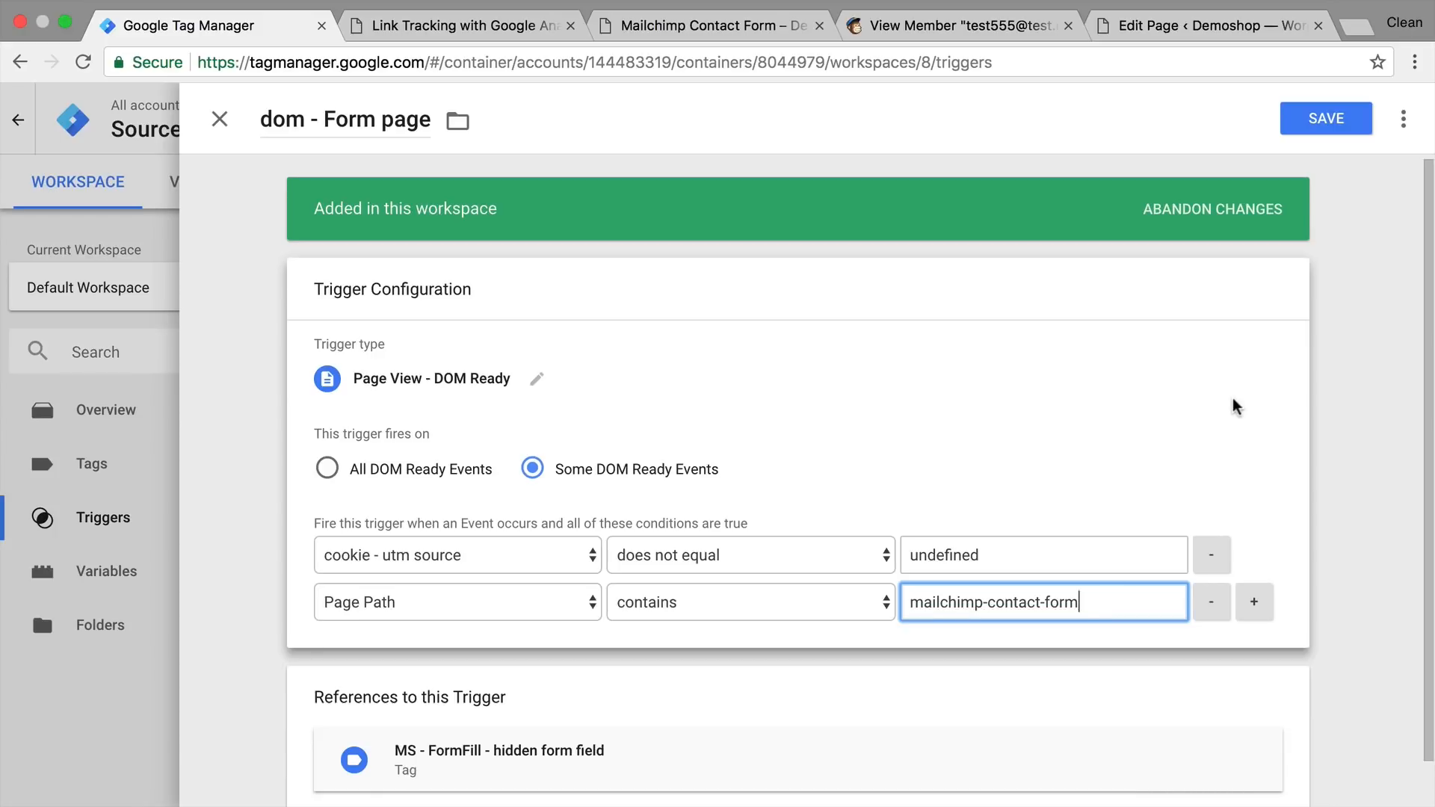
left_click(1320, 133)
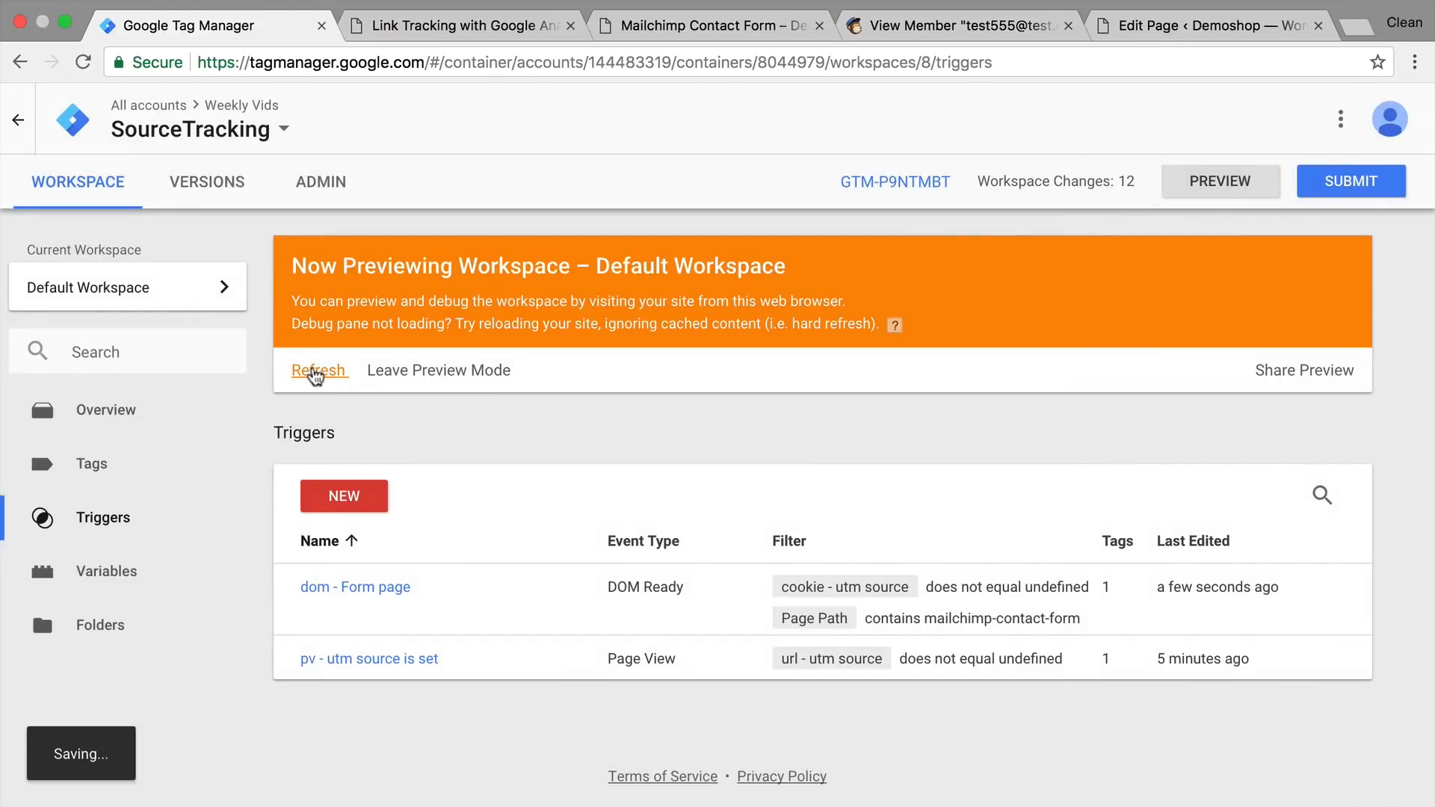
- Refresh the workspace preview and close the developer tools on the Mailchimp Contact Form page
left_click(316, 376)
left_click(731, 30)
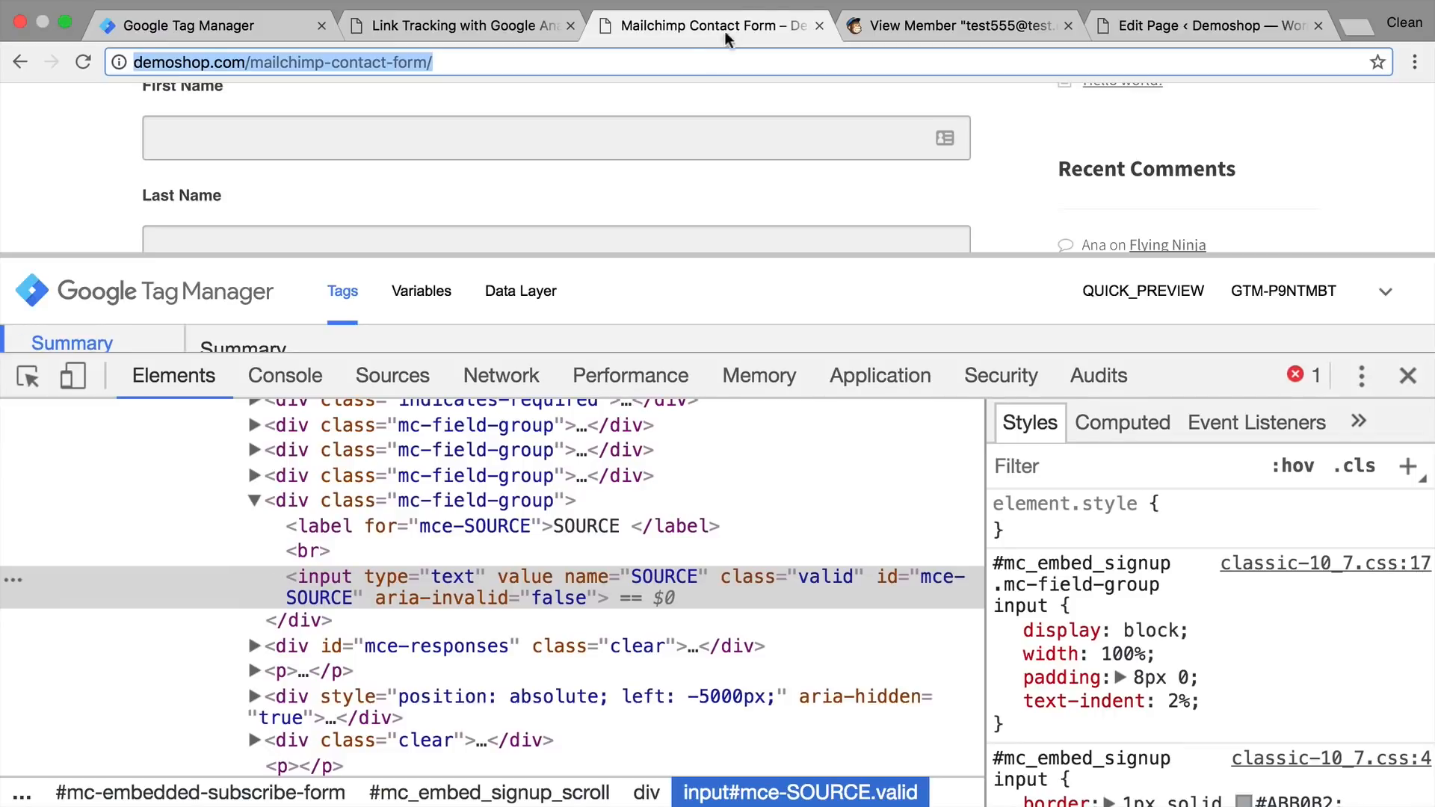
left_click(1411, 374)
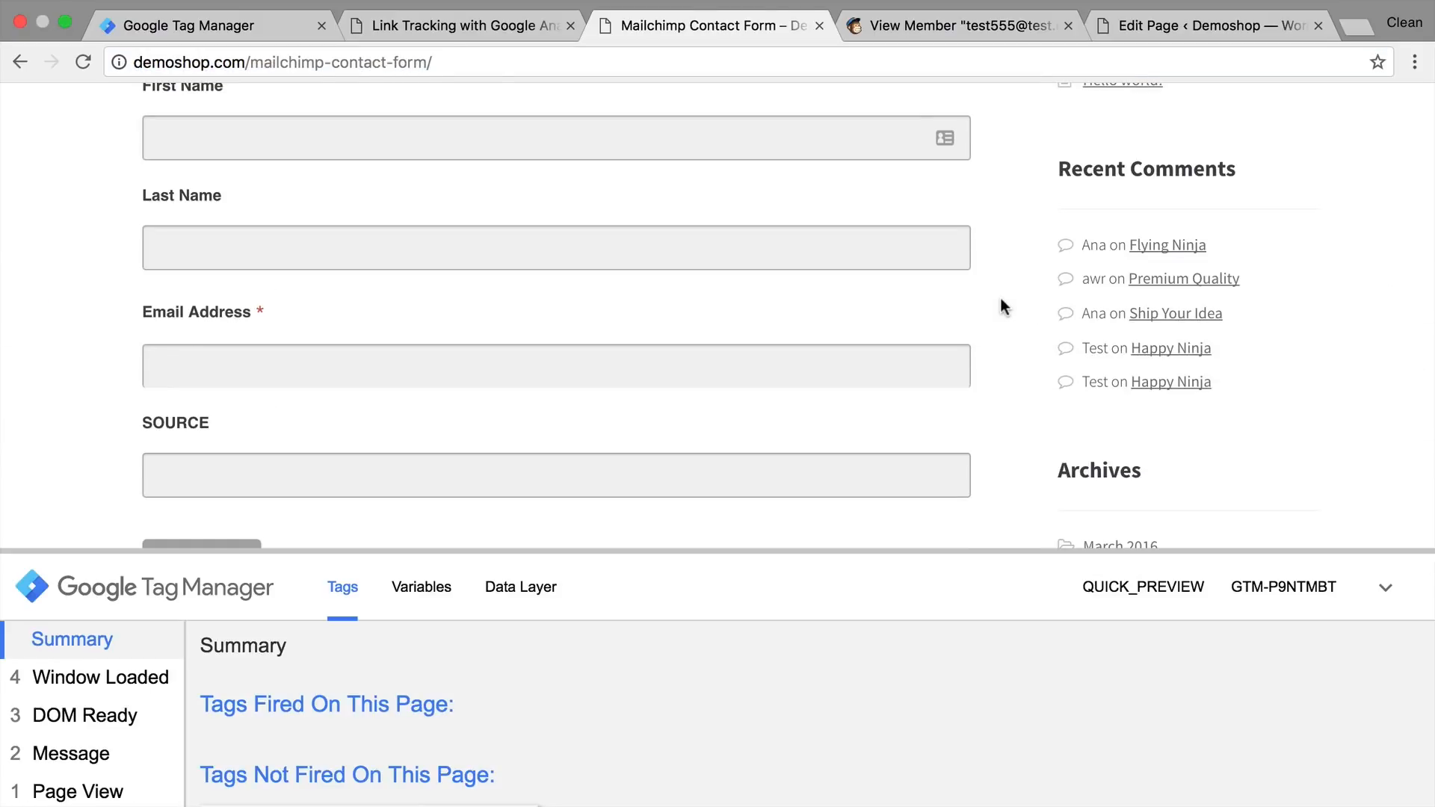
- Go to Demoshop's Hoodies category page and check which tags fired there
scroll(1000, 298, "up", 10)
left_click(251, 291)
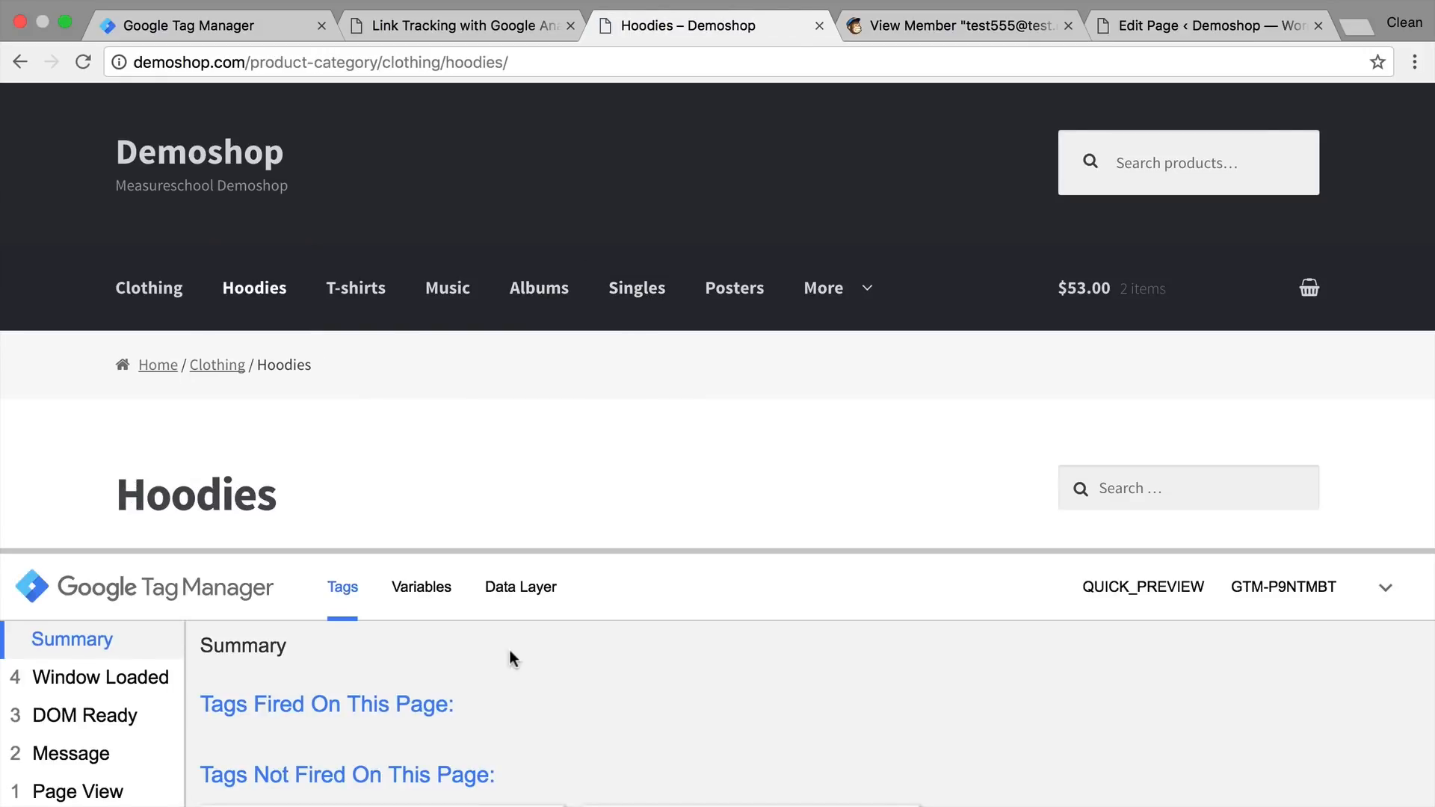
scroll(397, 707, "down", 3)
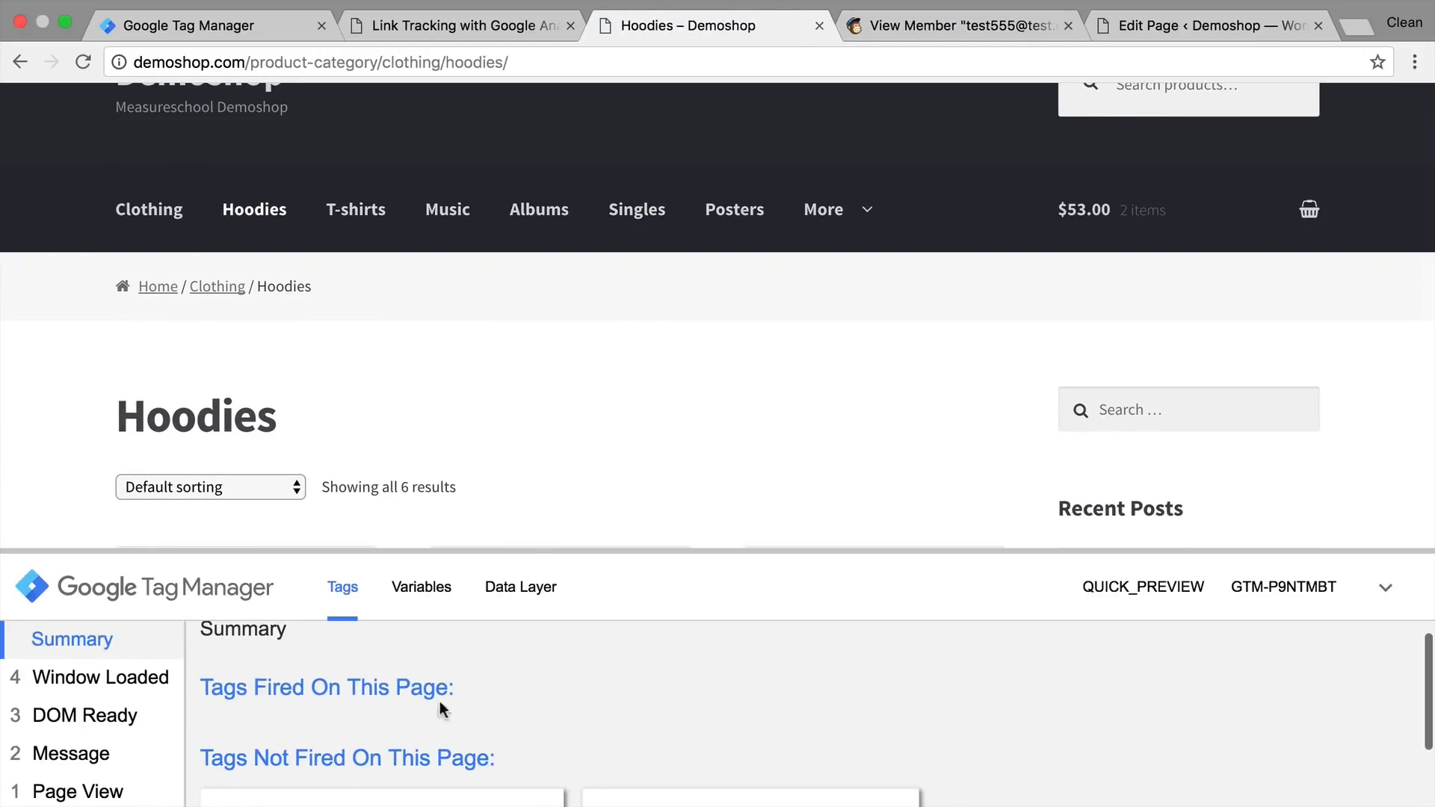
- Open the Mailchimp Contact Form page from Demoshop's navigation and check the value in its SOURCE field
mouse_move(920, 166)
scroll(924, 441, "down", 1)
scroll(924, 441, "down", 4)
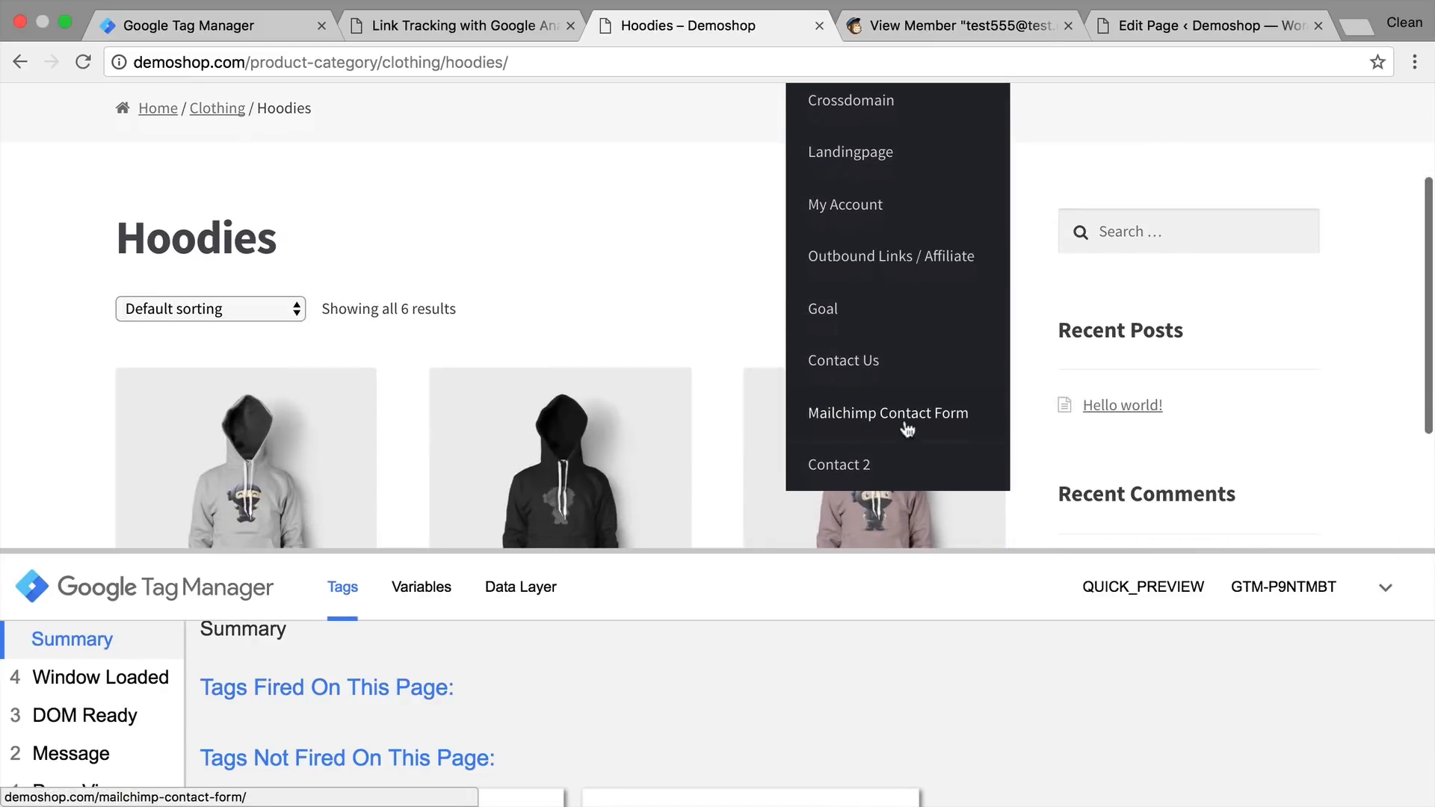
left_click(905, 427)
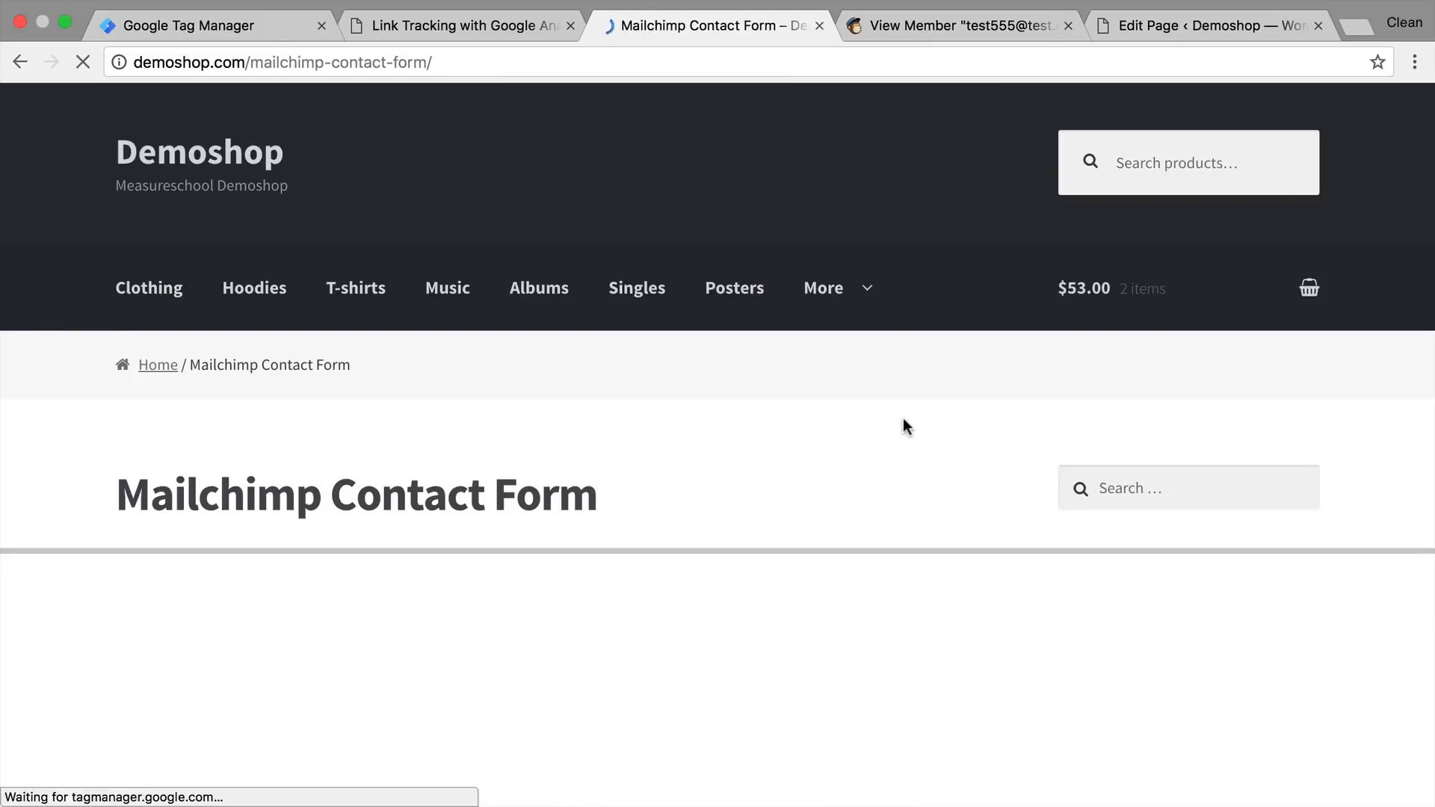
scroll(742, 404, "down", 10)
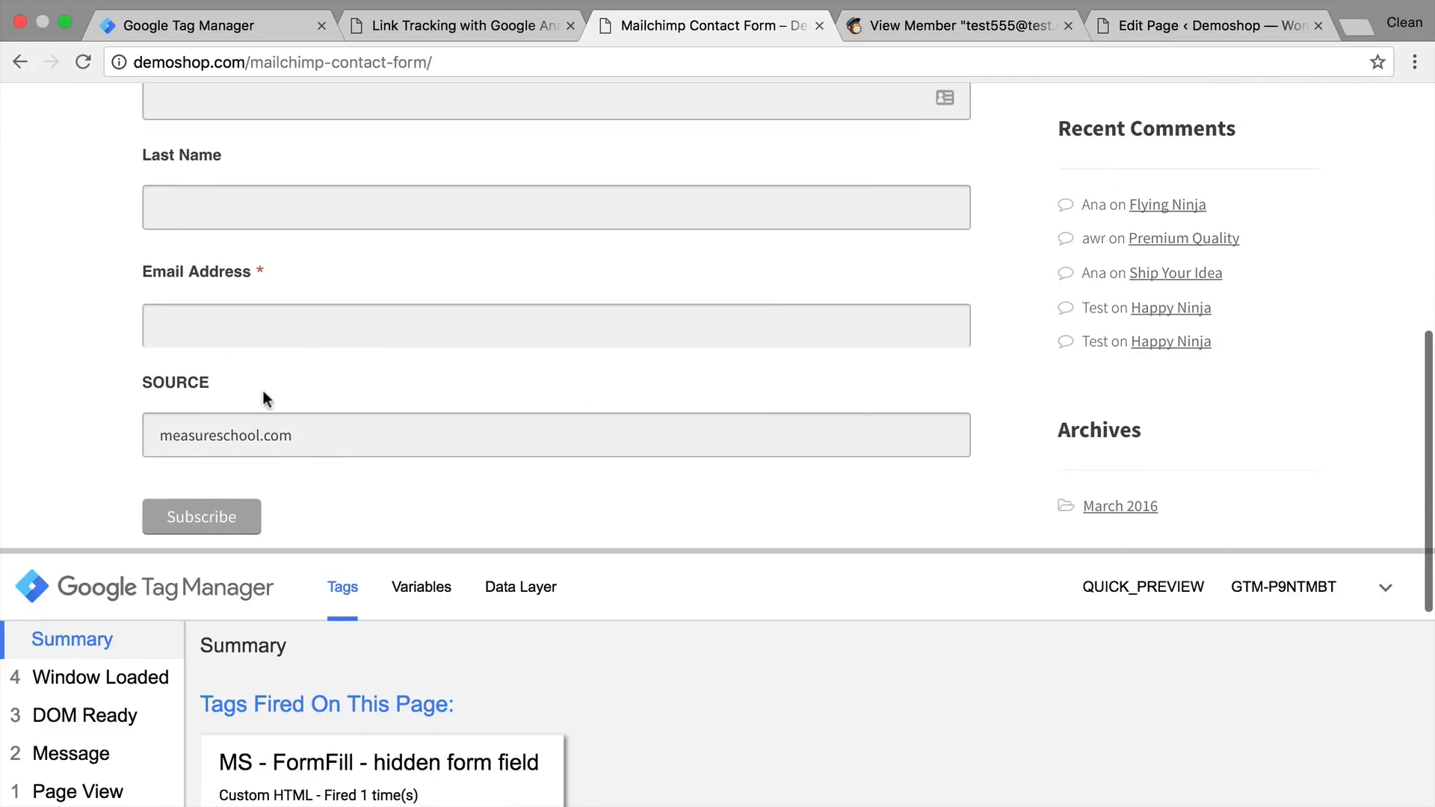
left_click(142, 434)
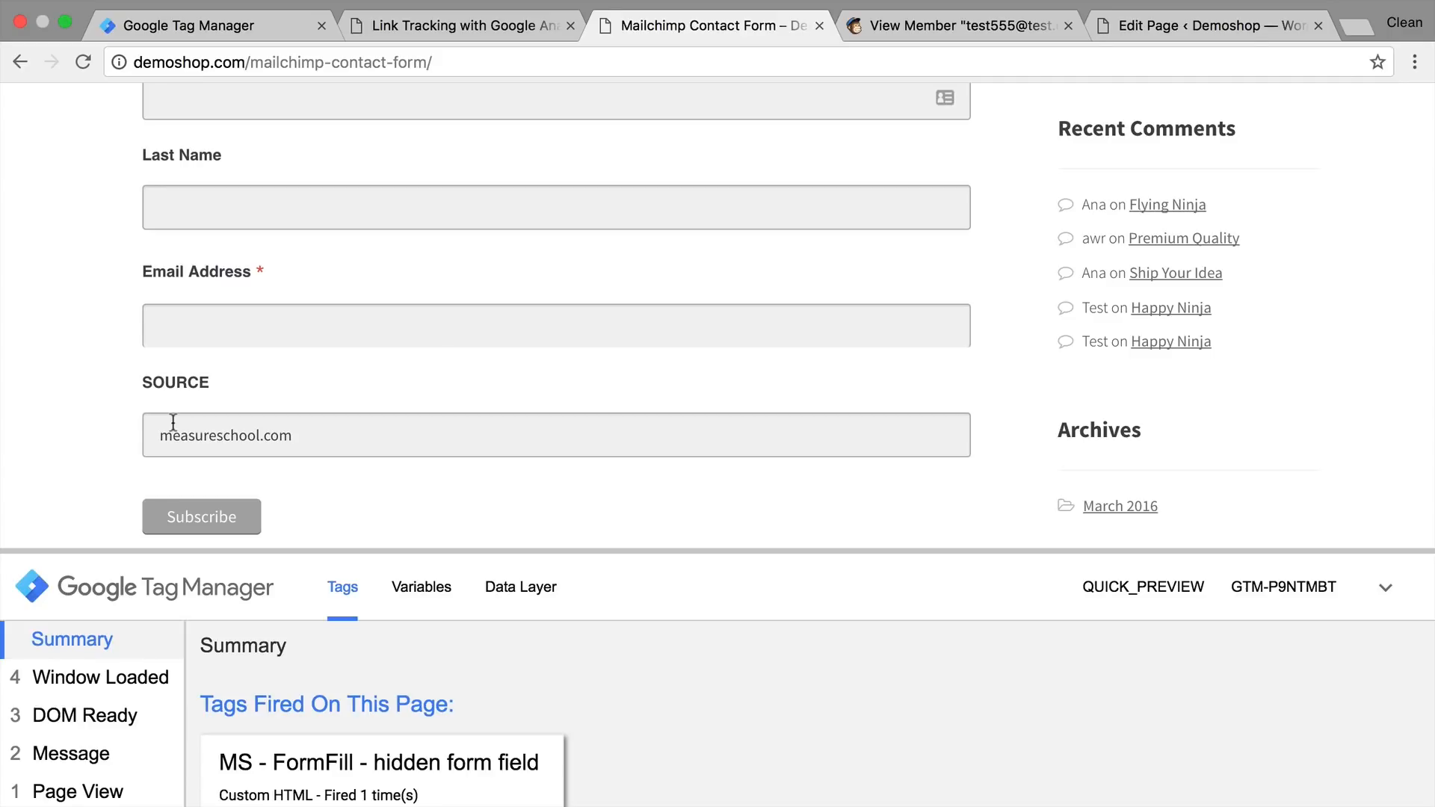
scroll(173, 423, "down", 2)
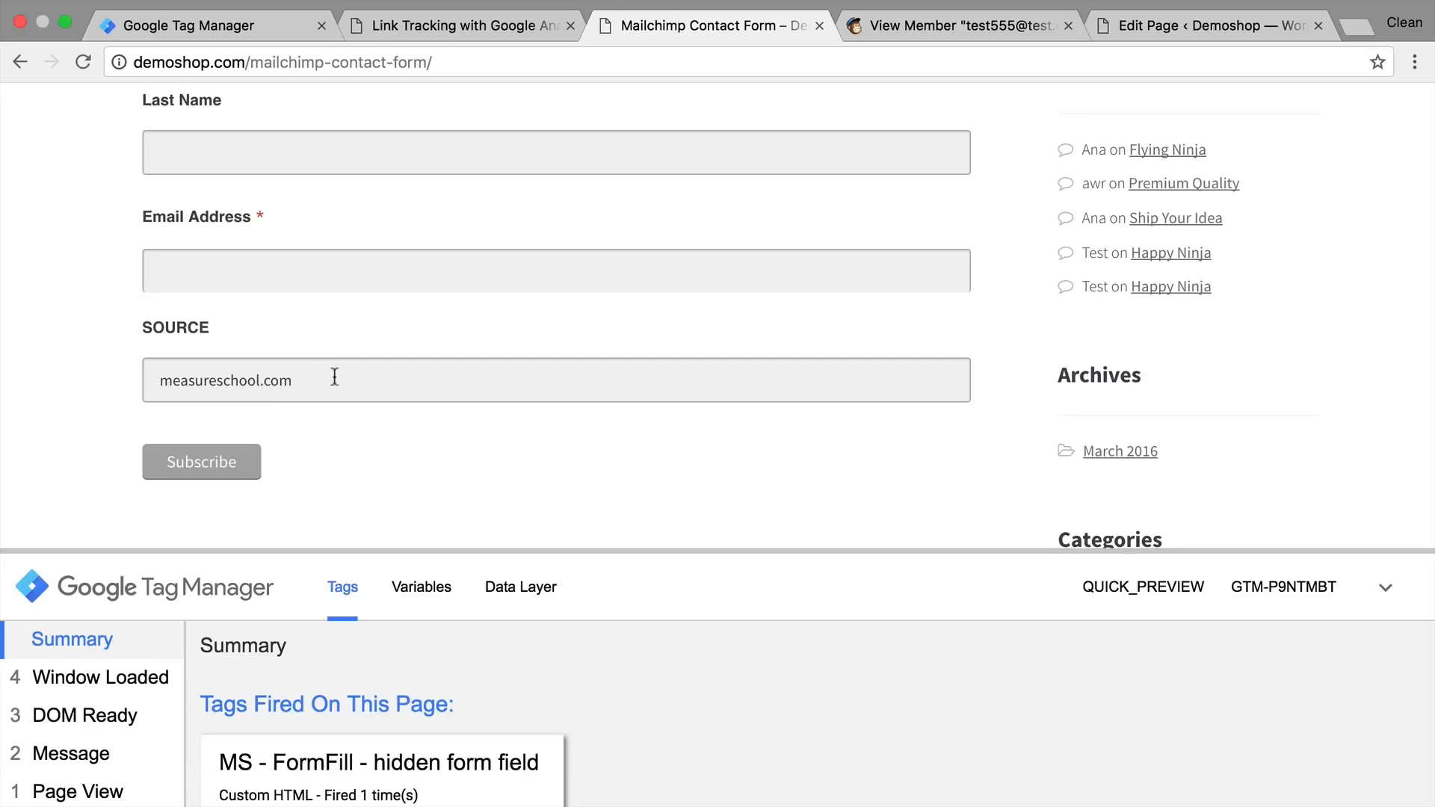
- In the WordPress editor for the Mailchimp Contact Form page, change the SOURCE input's type to hidden
left_click(1151, 27)
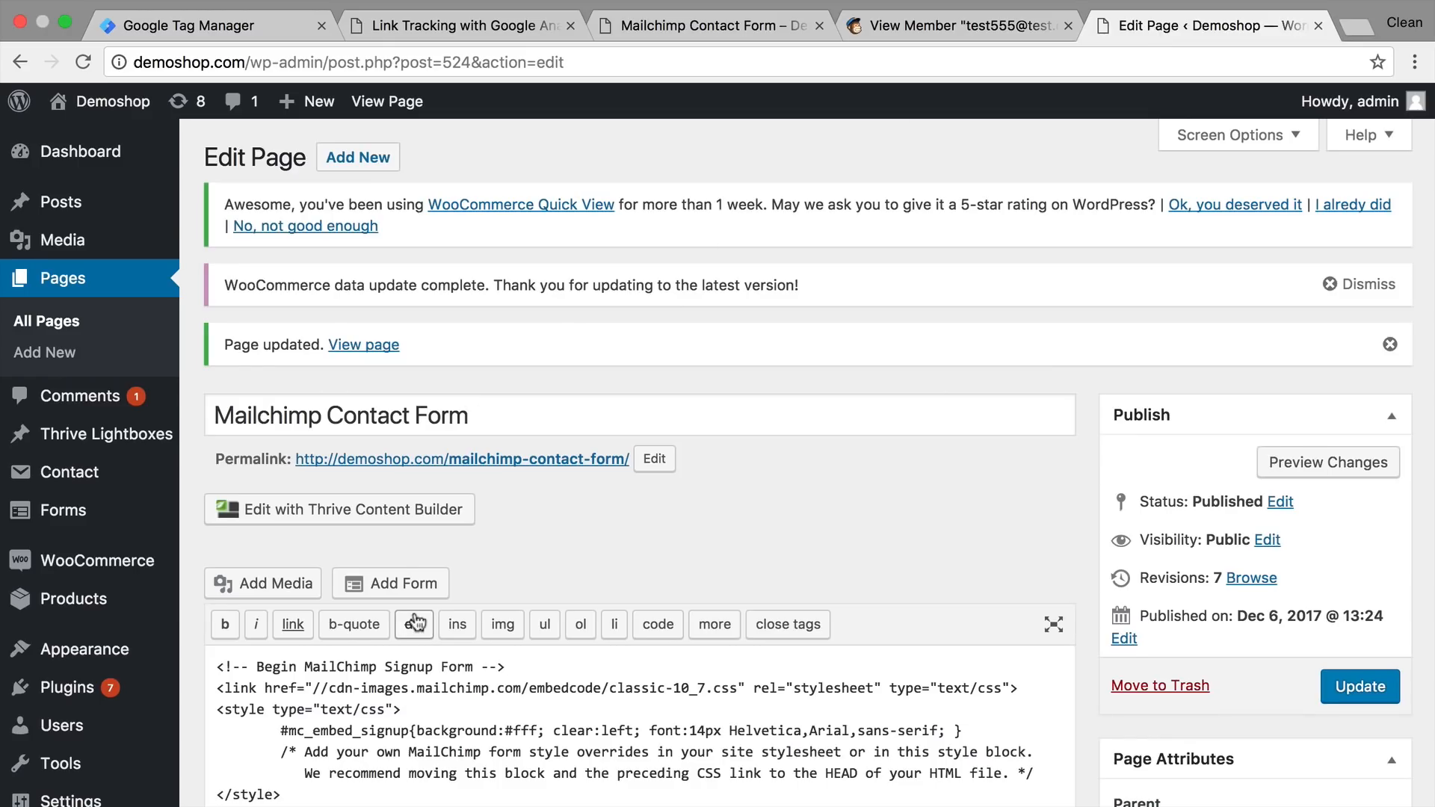
scroll(504, 447, "down", 10)
scroll(504, 447, "down", 3)
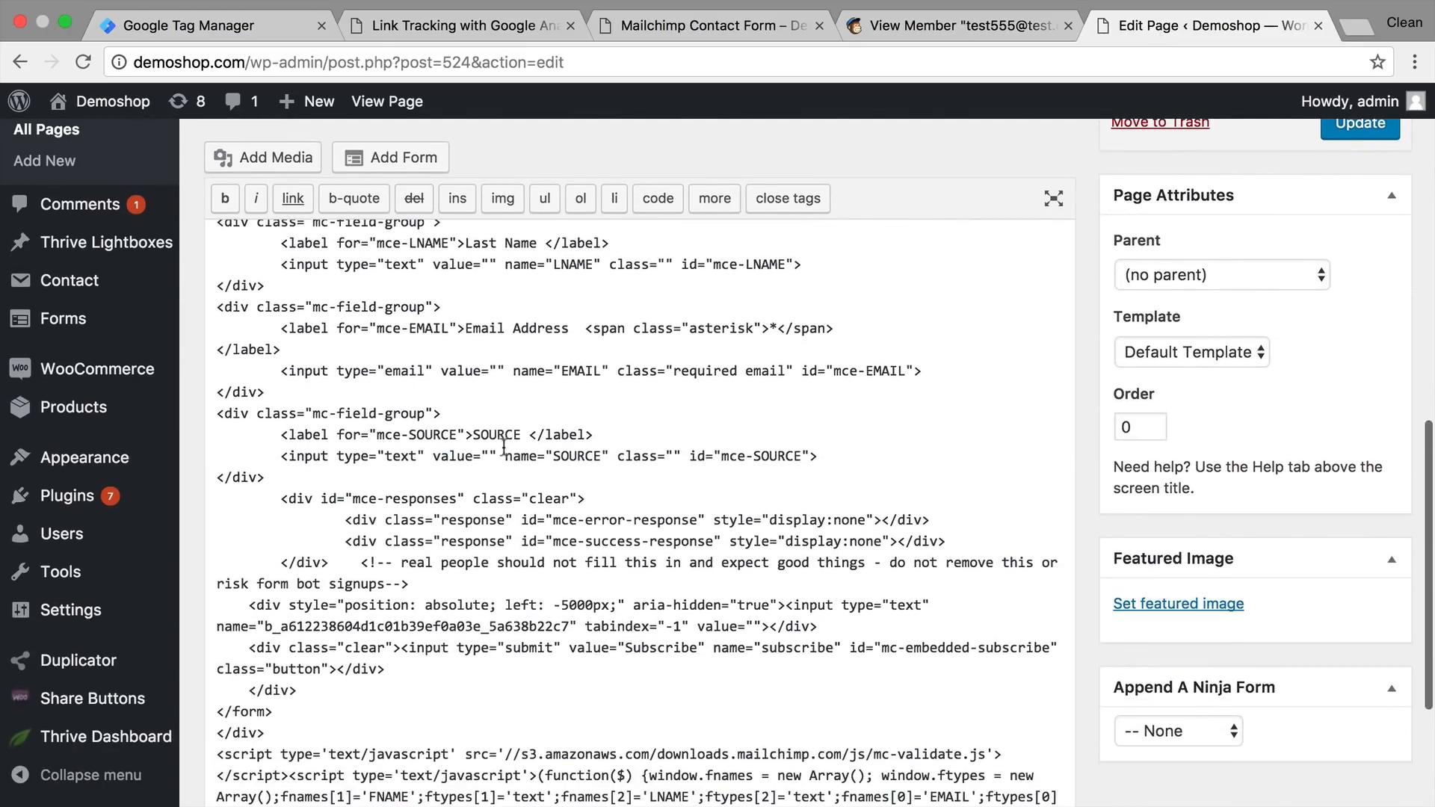
left_click_drag(281, 456, 903, 453)
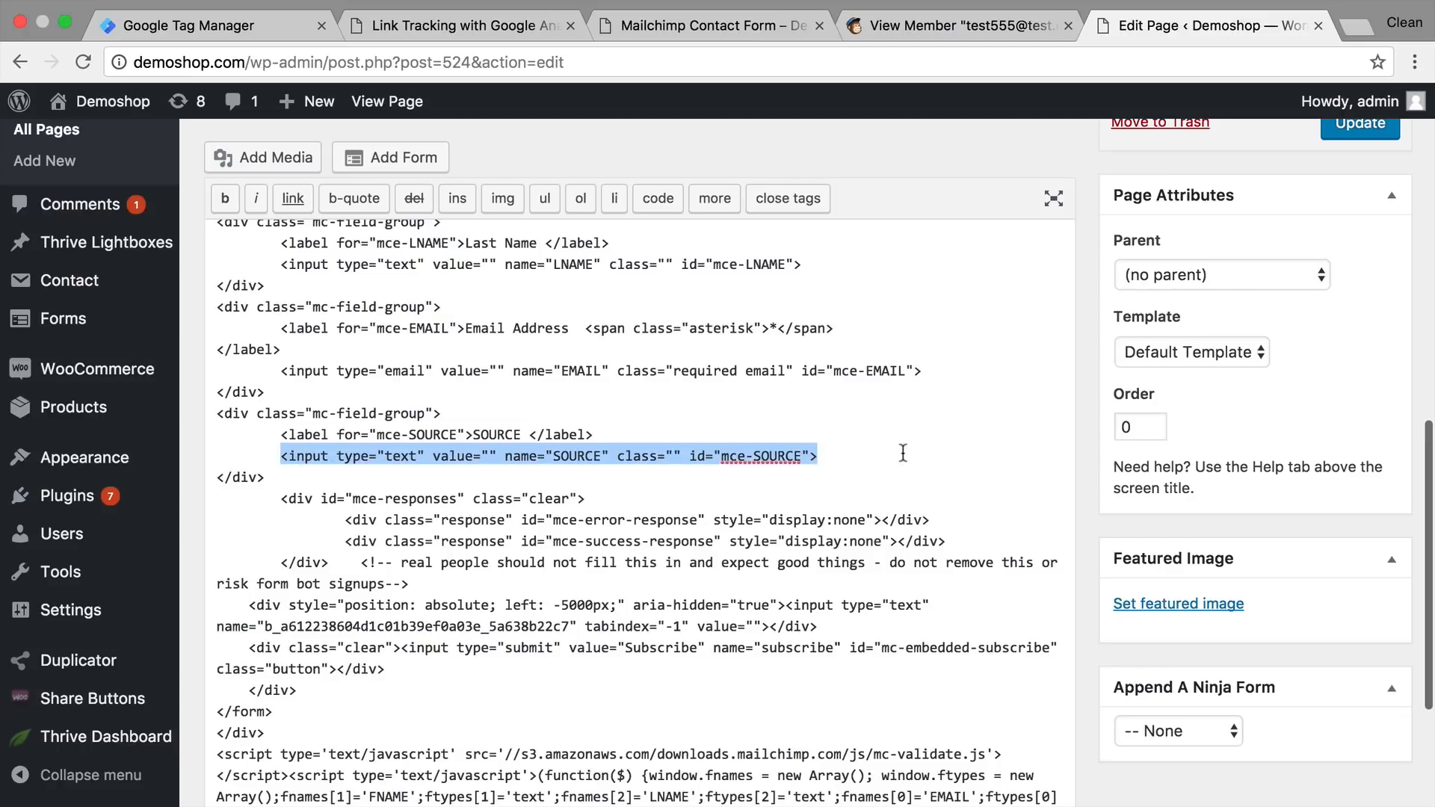
left_click(903, 453)
double_click(401, 456)
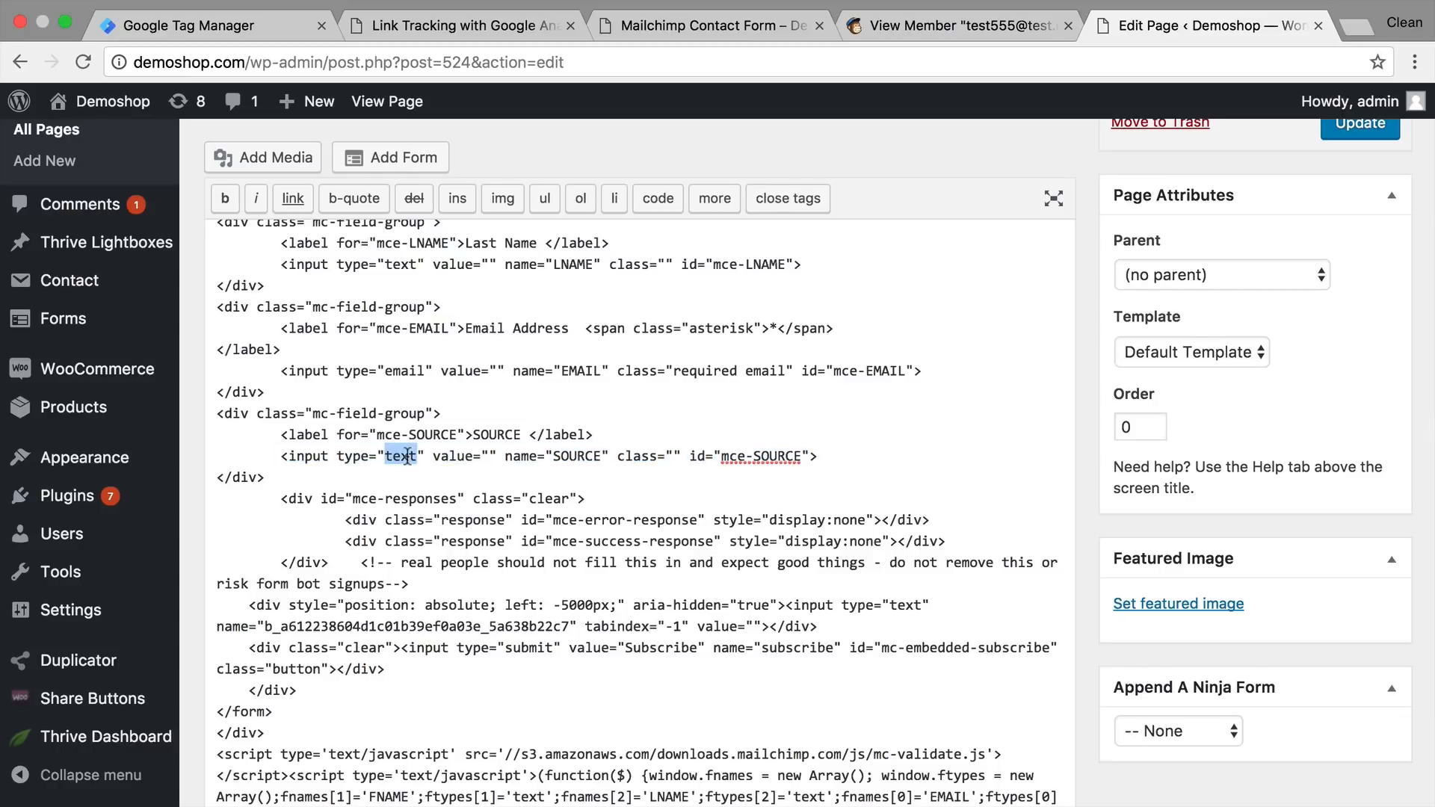
type("hidden")
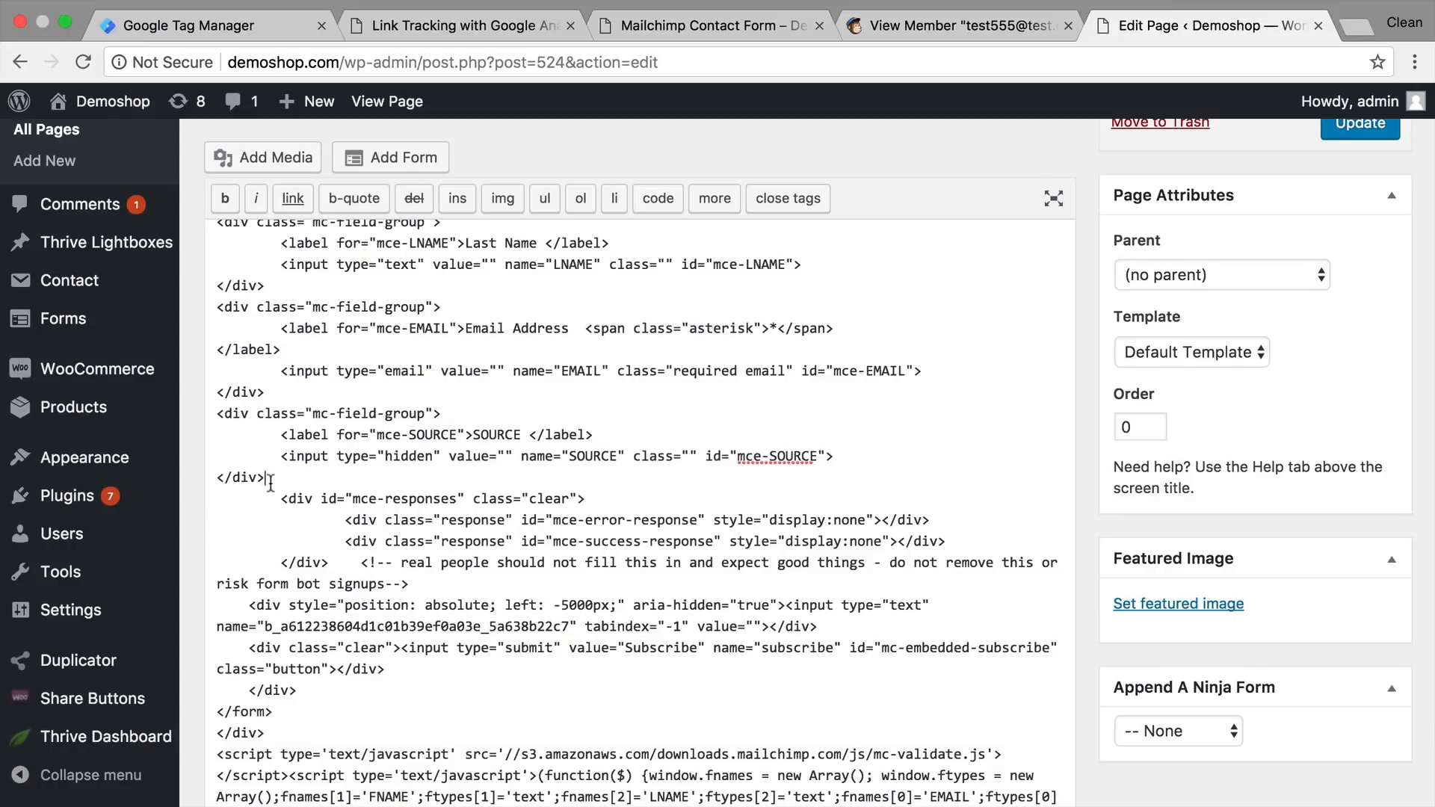
- Delete the SOURCE field's label and its surrounding div tags from the form code and update the page
left_click_drag(267, 478, 209, 482)
key("BackSpace")
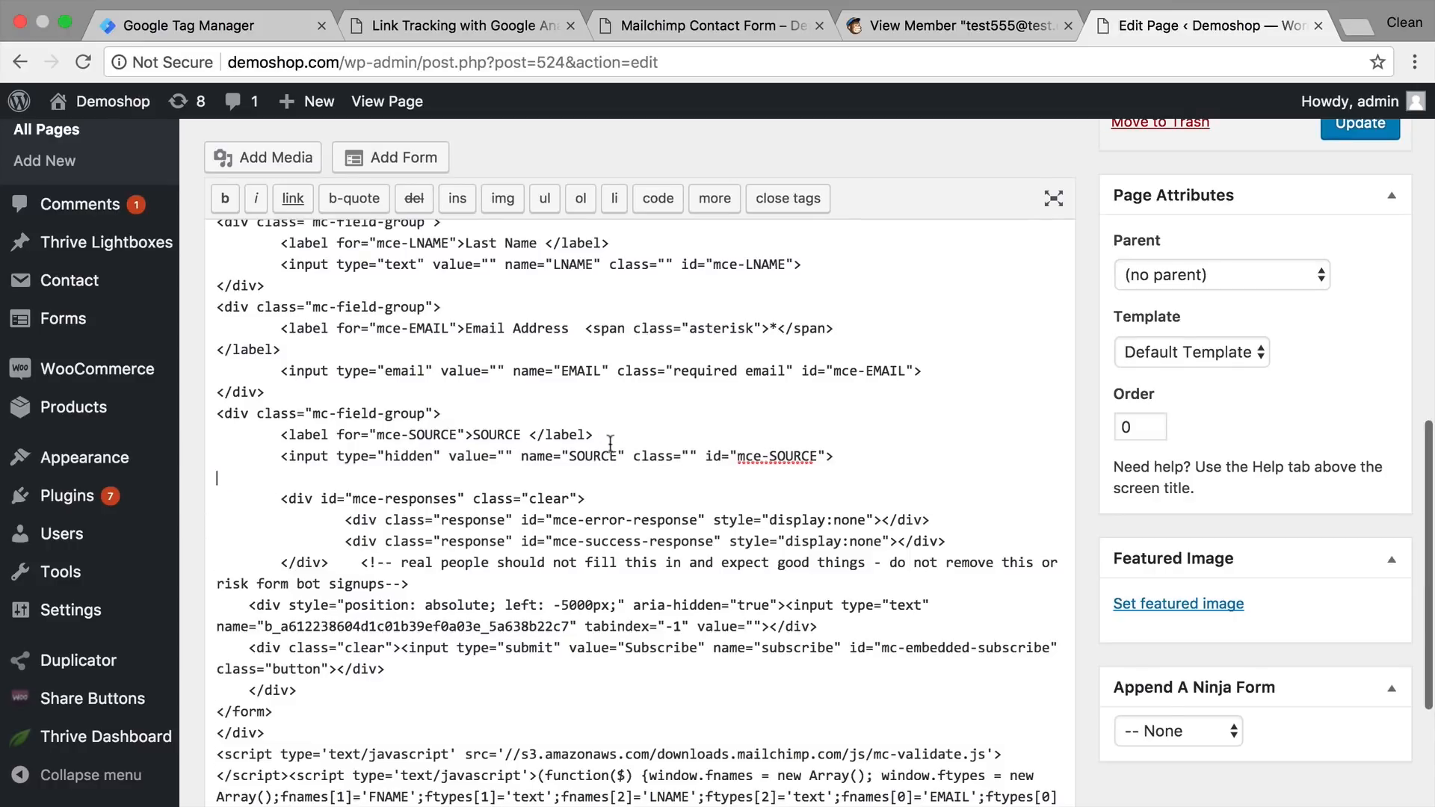
left_click_drag(607, 440, 209, 412)
key("BackSpace")
key("BackSpace")
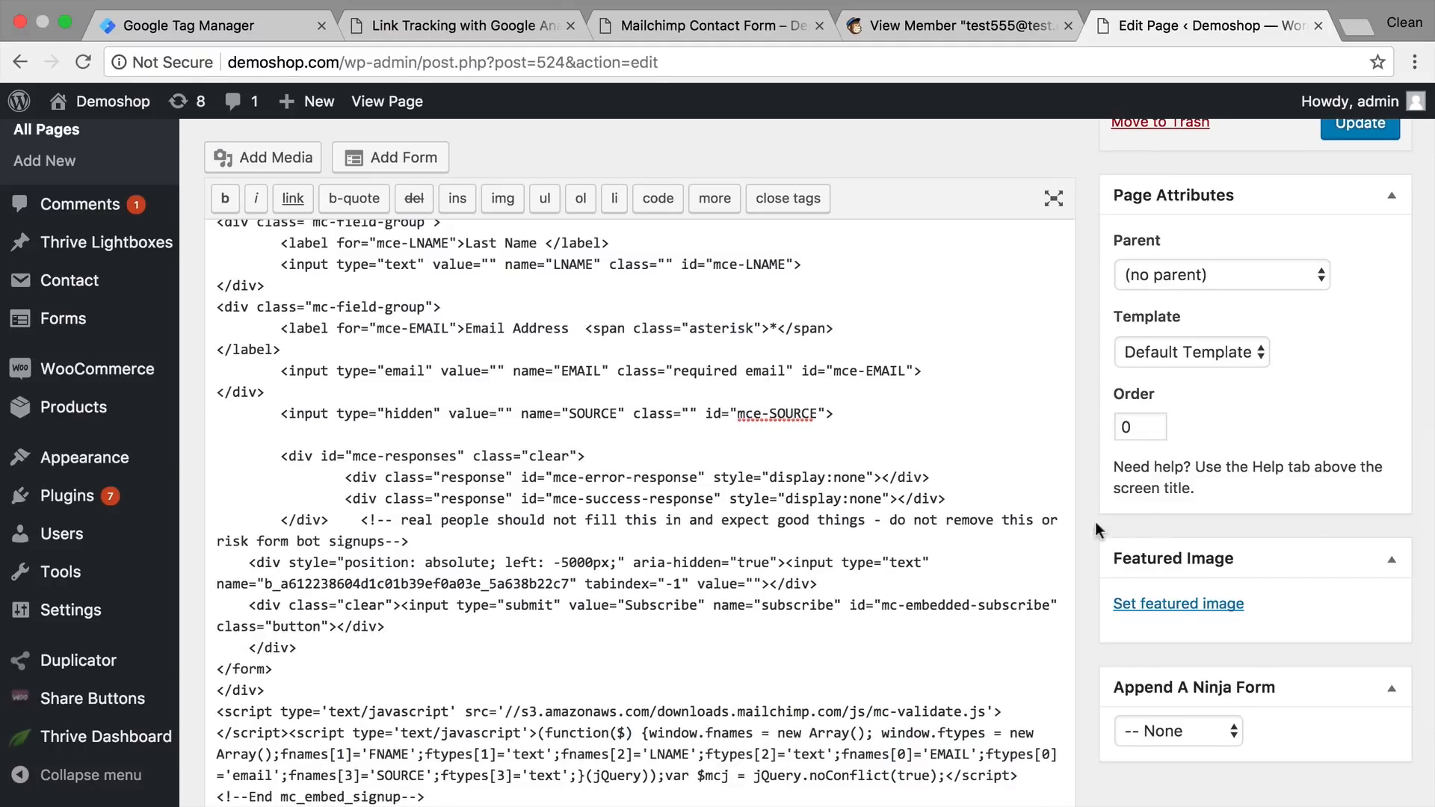
scroll(1083, 526, "up", 8)
left_click(1350, 447)
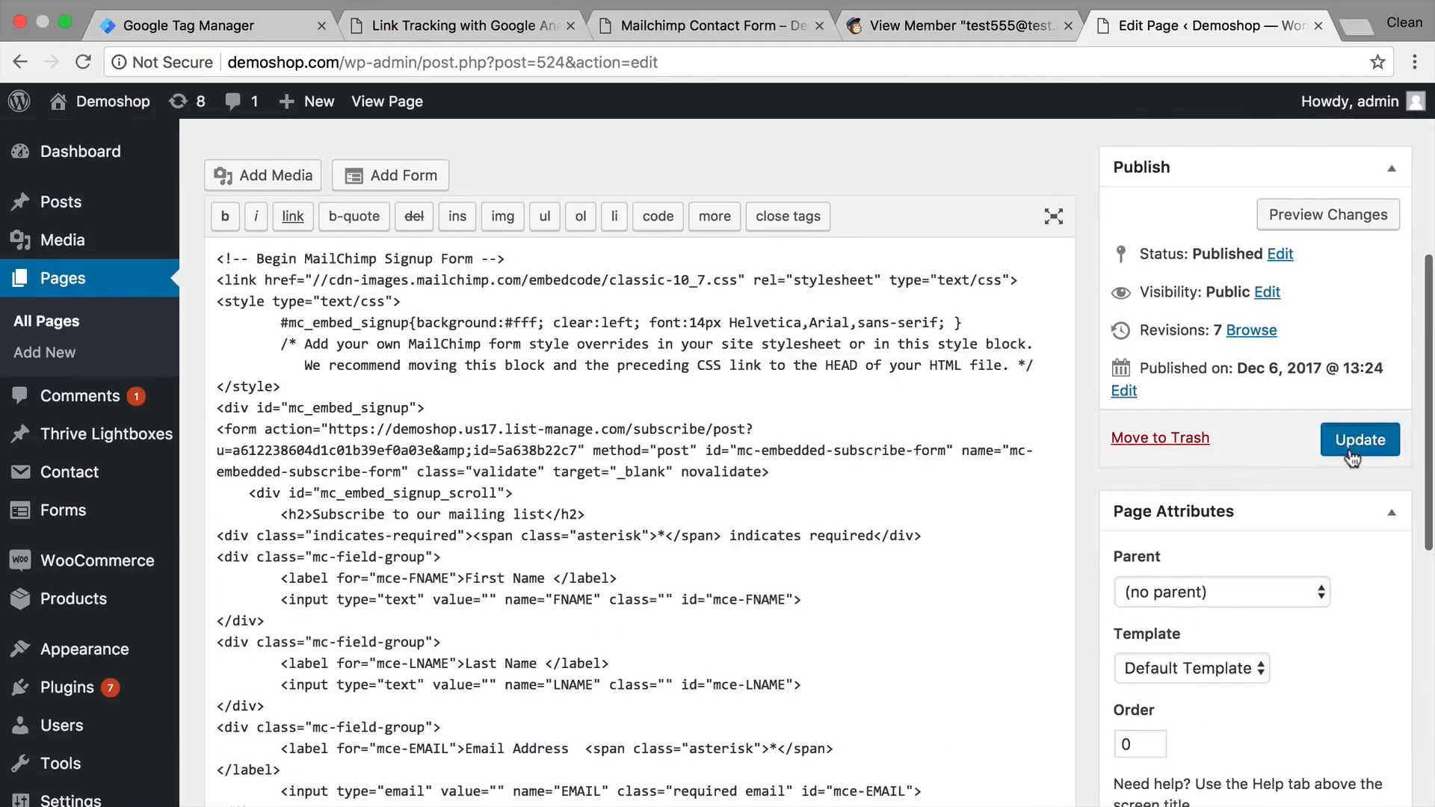
- Reload Demoshop's live Mailchimp Contact Form page and check whether the SOURCE field still shows in the form
left_click(720, 30)
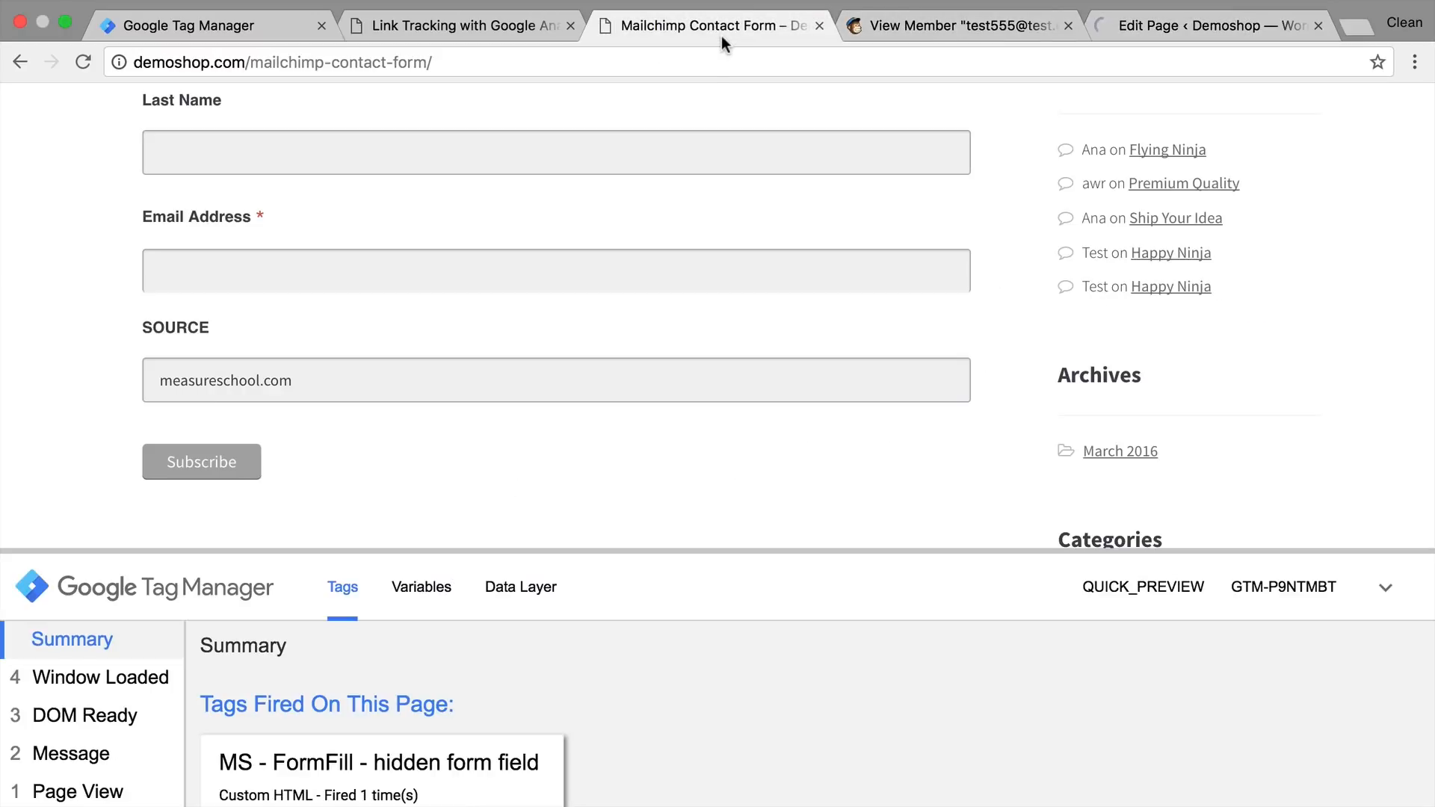
key("super+r")
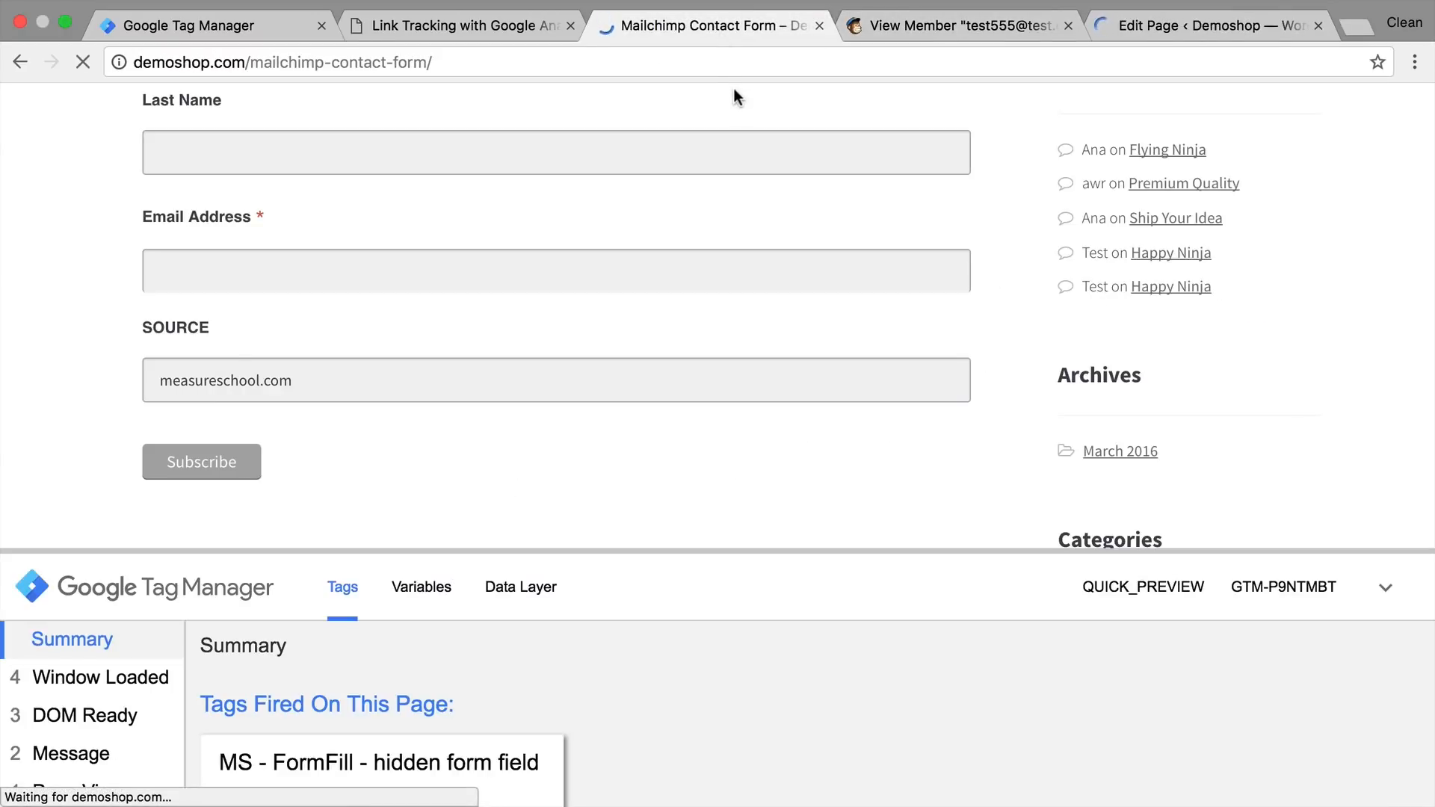
scroll(526, 346, "up", 2)
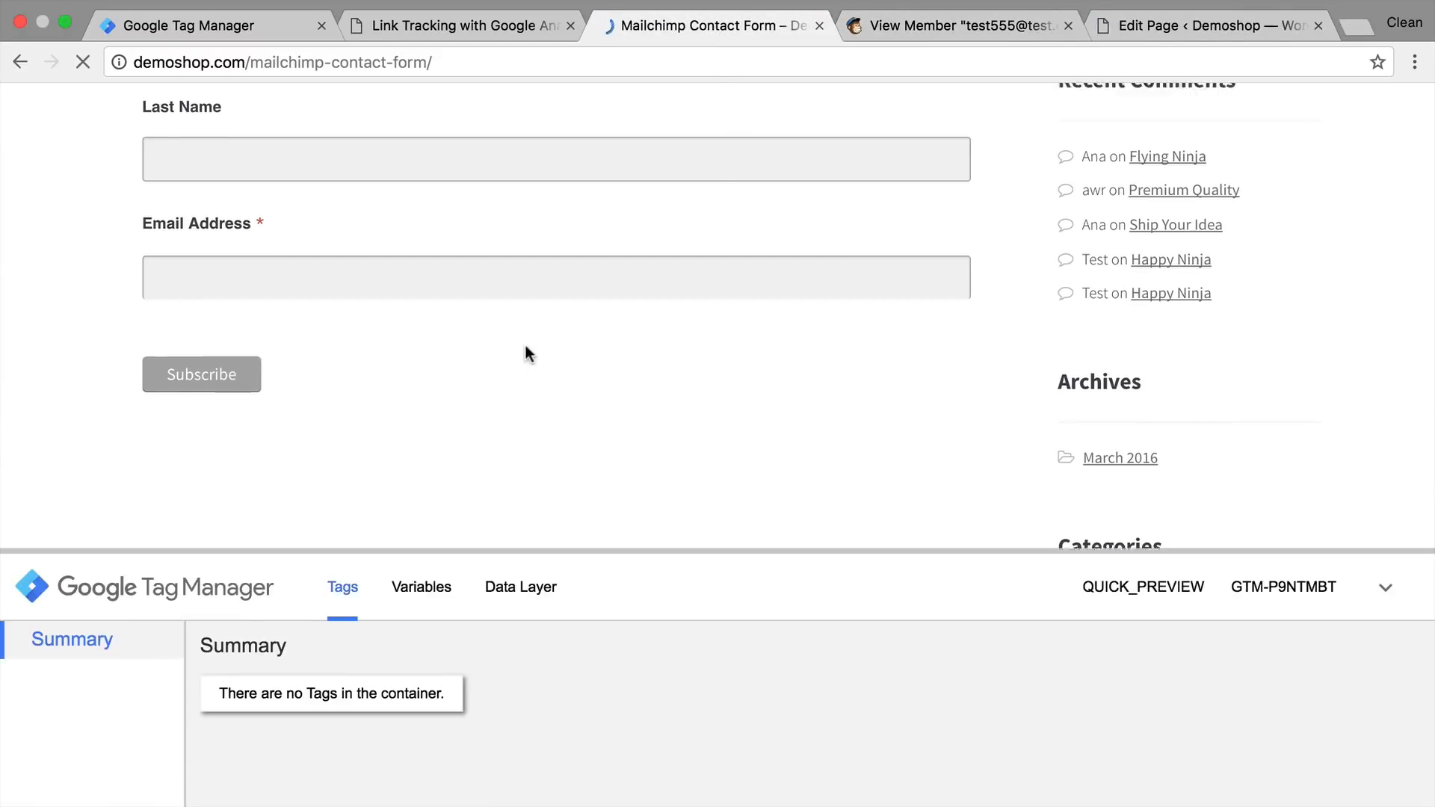
scroll(526, 346, "up", 2)
scroll(525, 346, "down", 3)
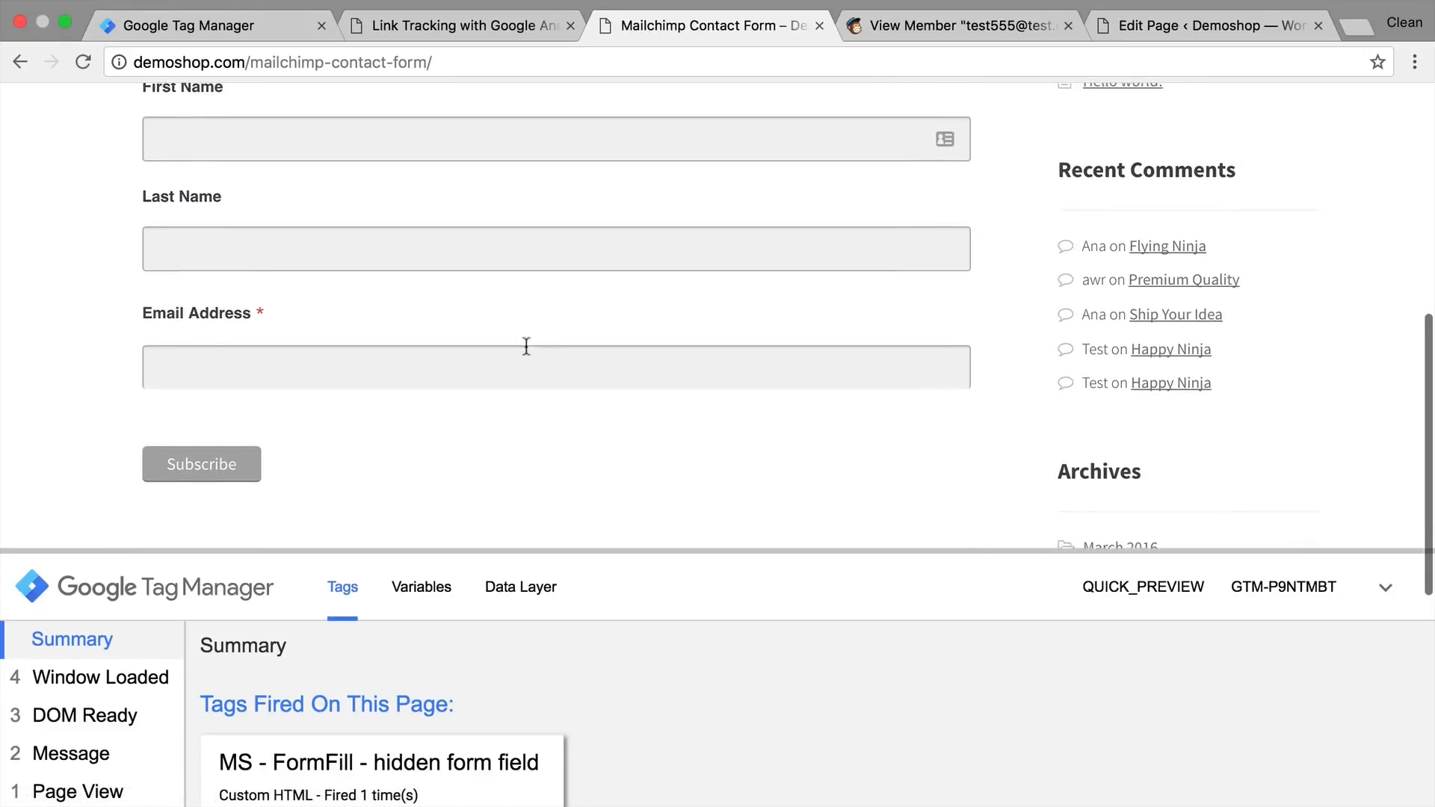
- Inspect the form's HTML below the email field, check the hidden SOURCE input's value, and close the developer tools
right_click(443, 419)
right_click(442, 424)
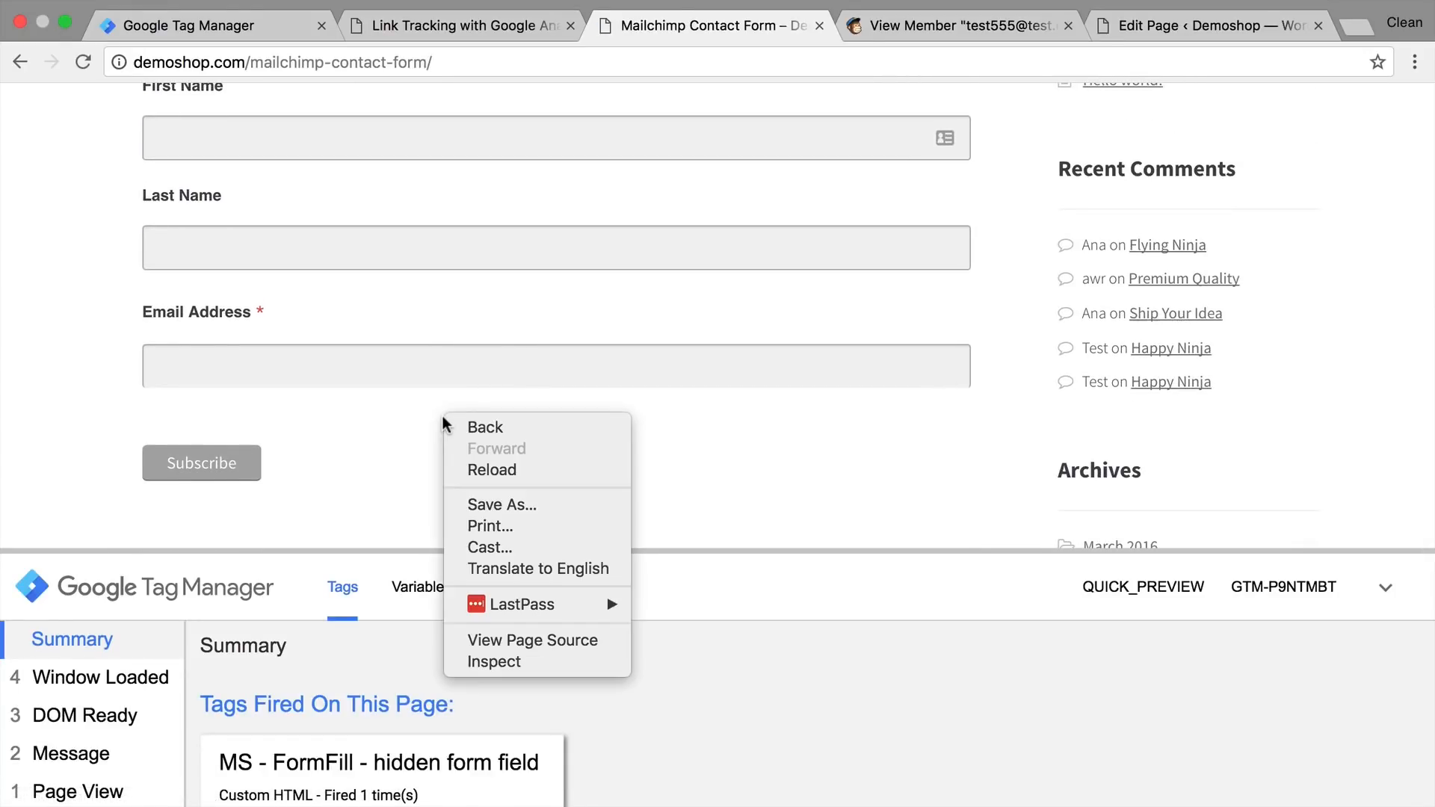
left_click(511, 666)
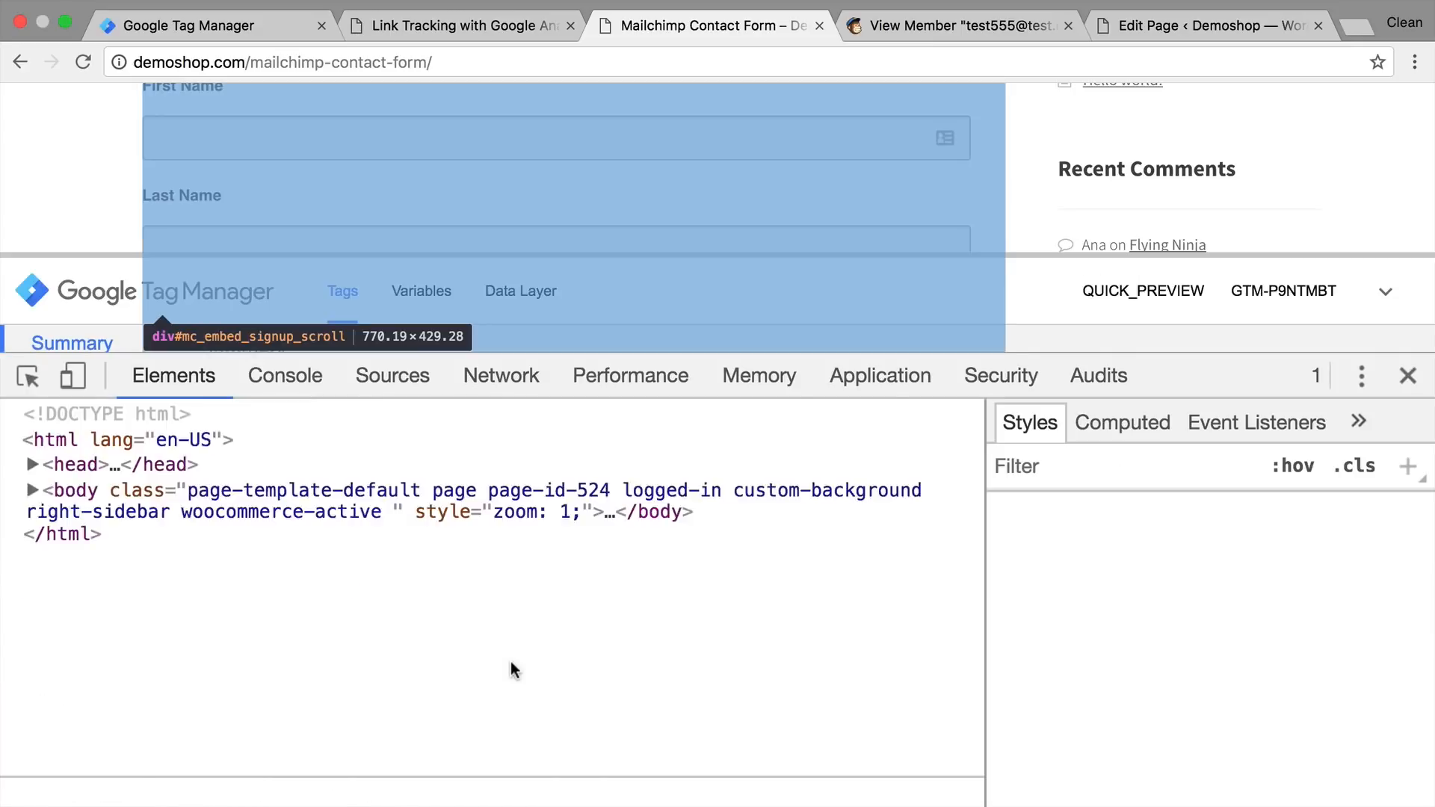
scroll(536, 217, "down", 5)
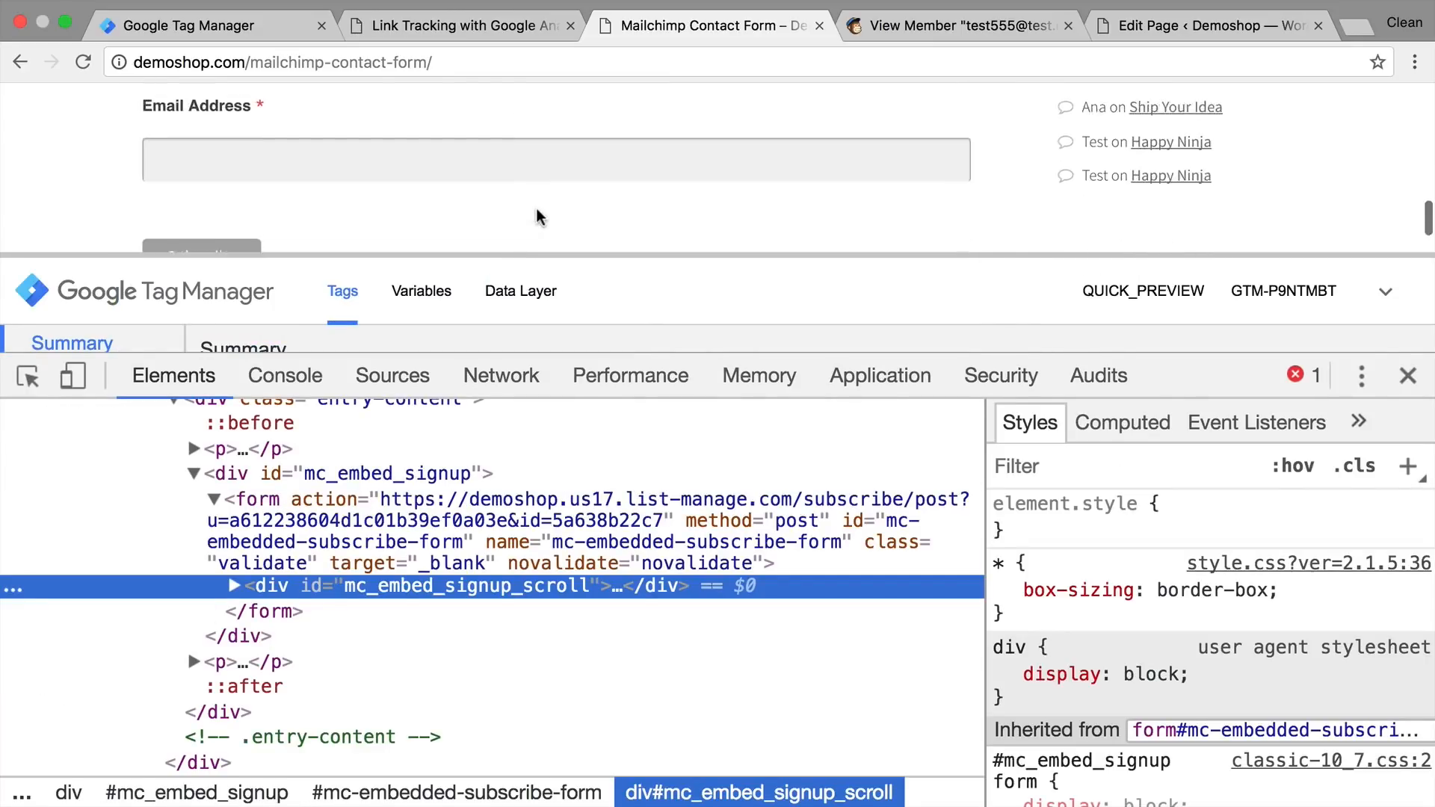
right_click(533, 112)
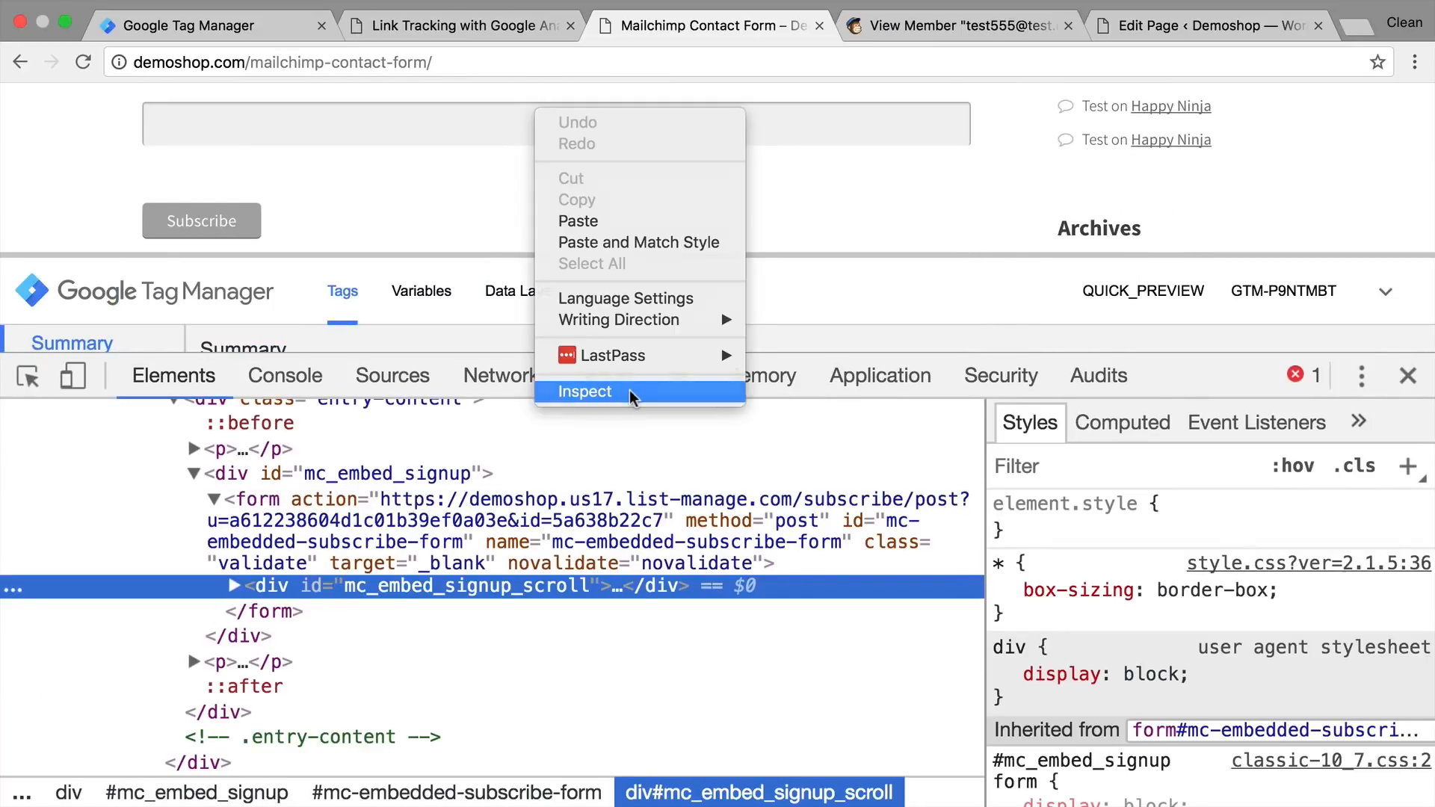
left_click(631, 394)
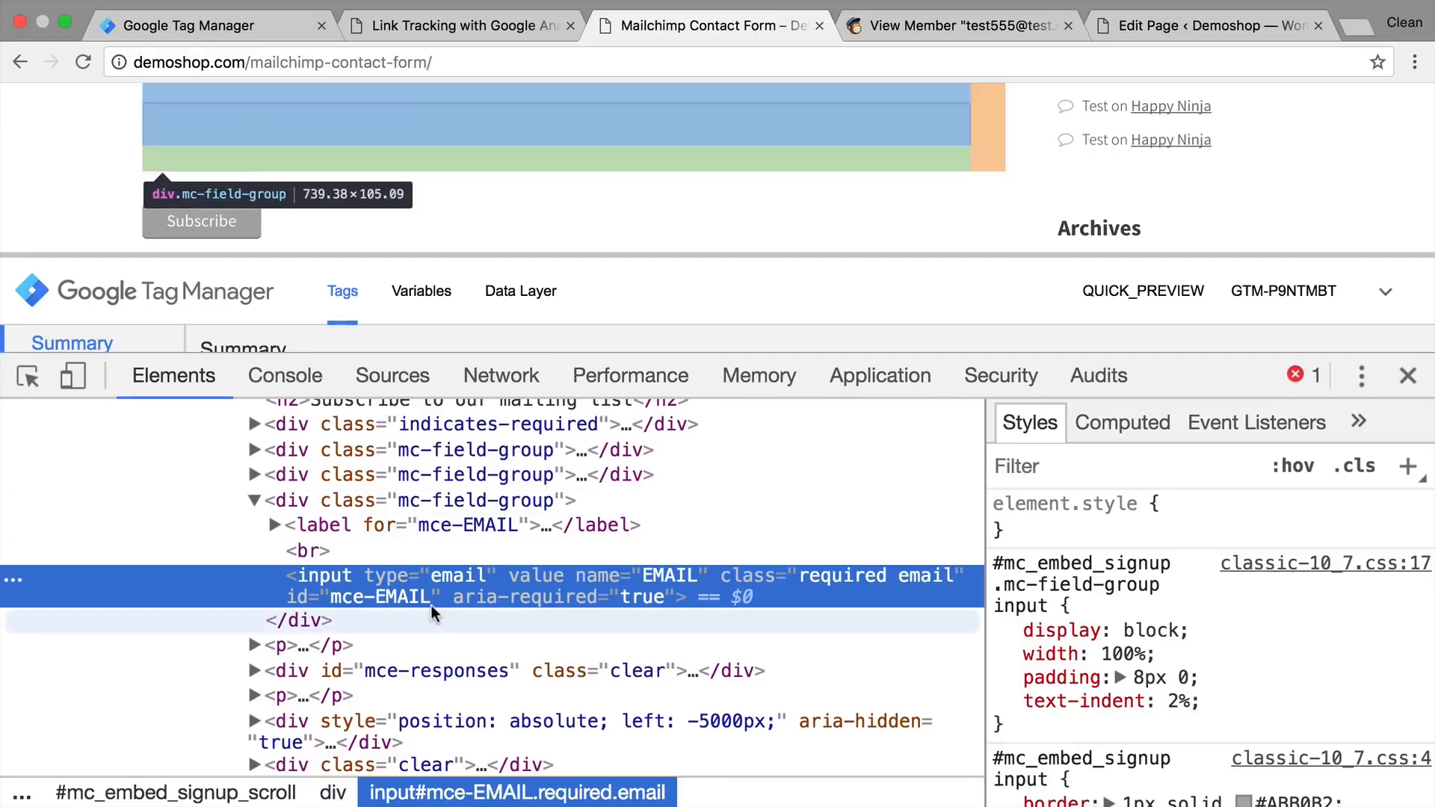
scroll(258, 656, "down", 3)
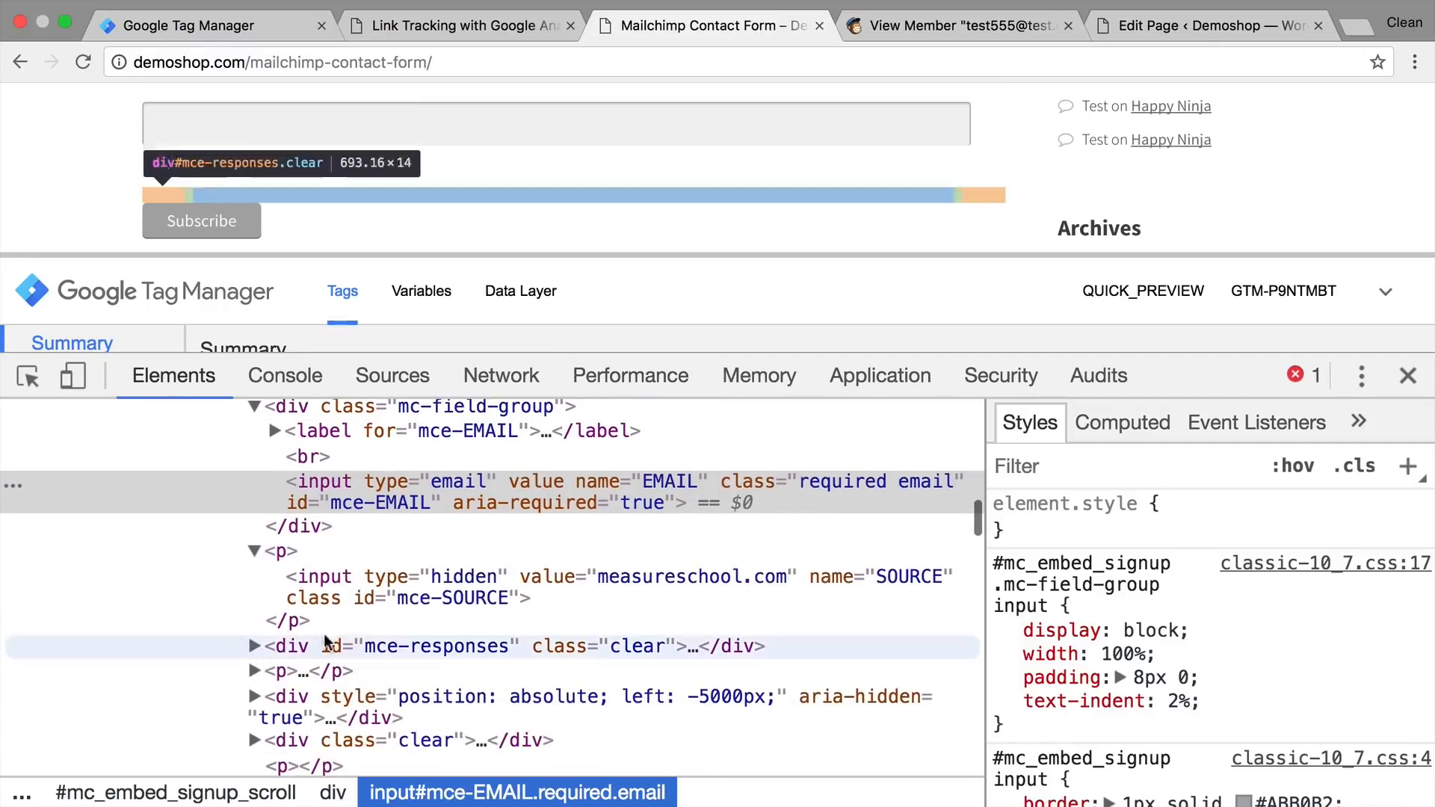
left_click(333, 578)
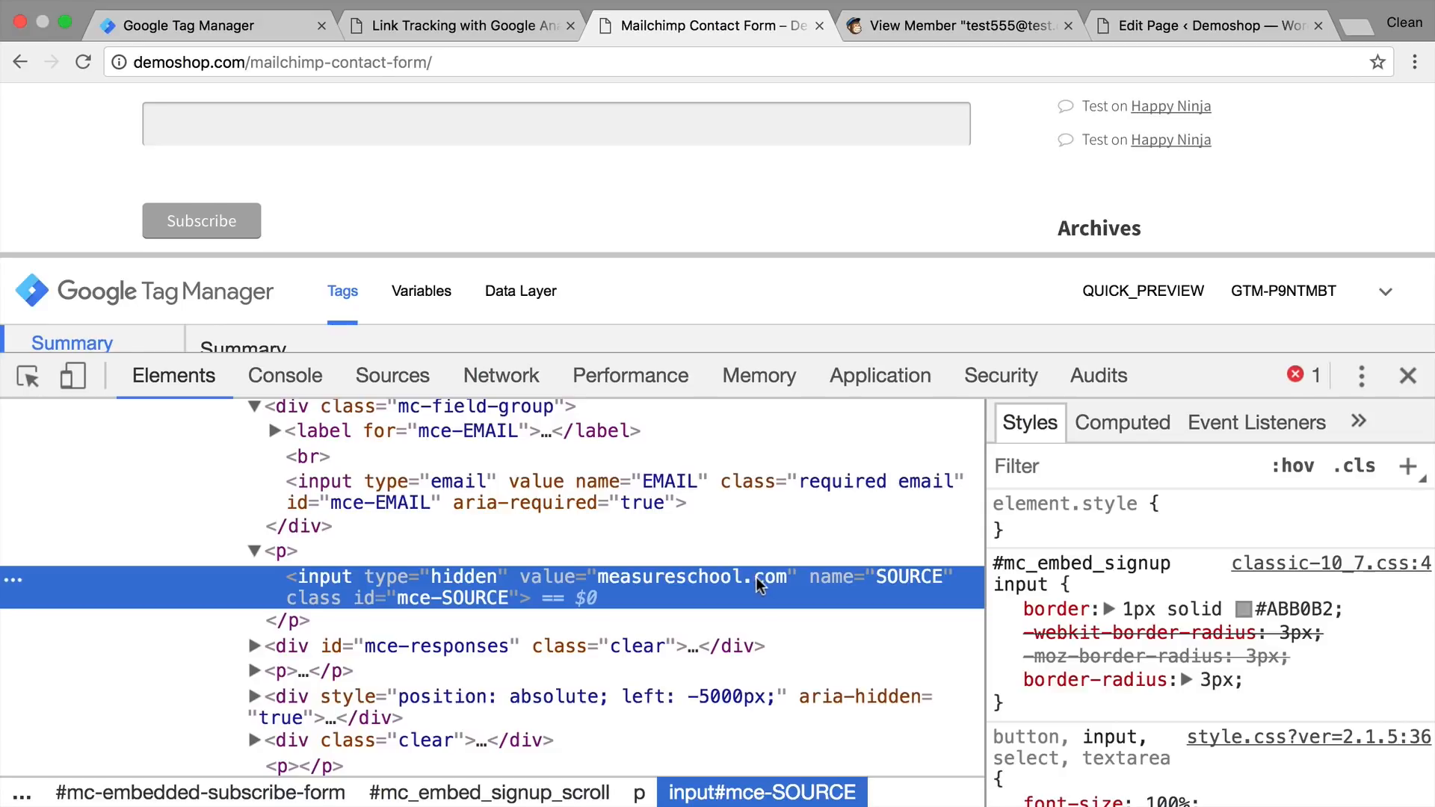
left_click(1408, 376)
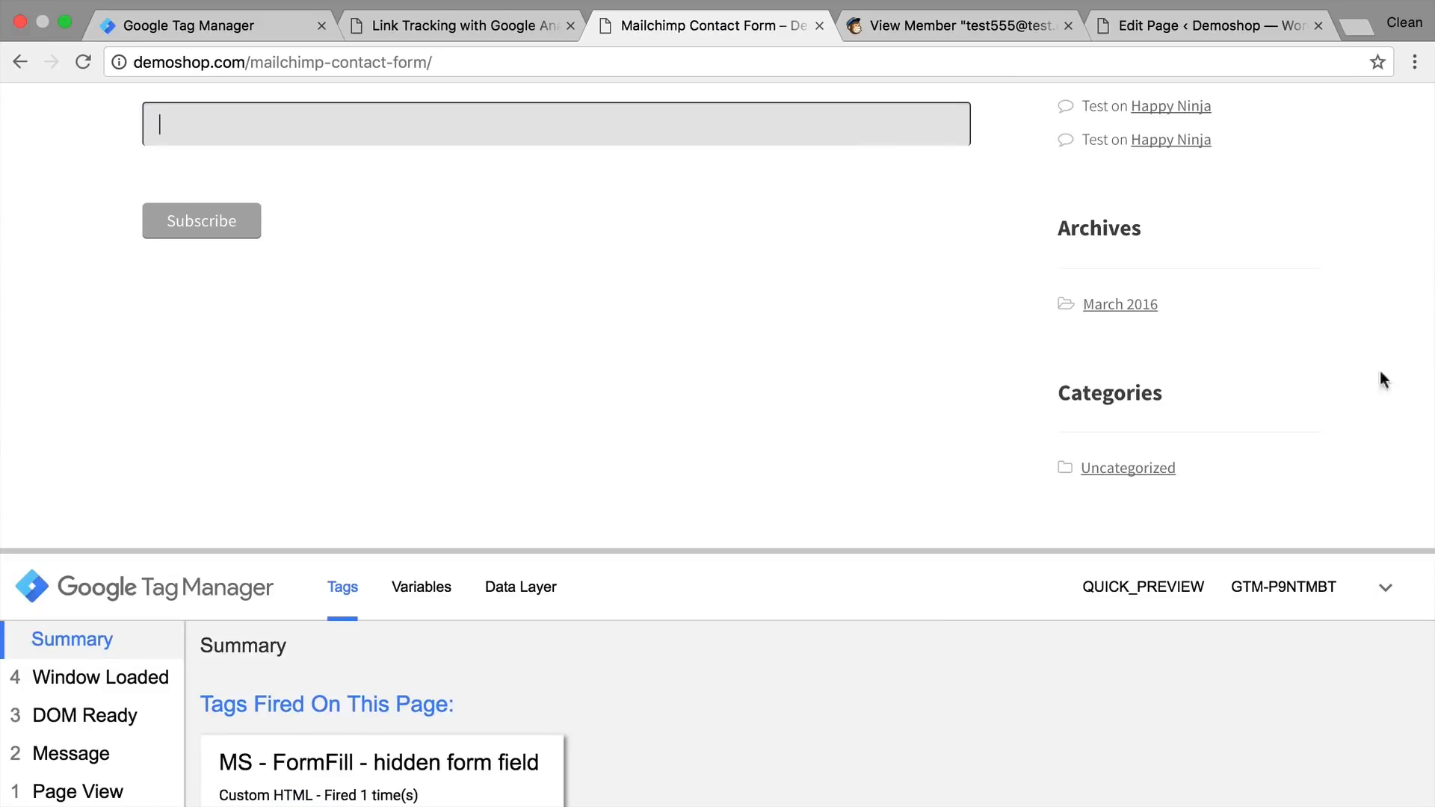
- Close the contact form page, re-enter Demoshop through the shop ad on the measureschool.com article, and open the Happy Ninja T-shirt
left_click(820, 26)
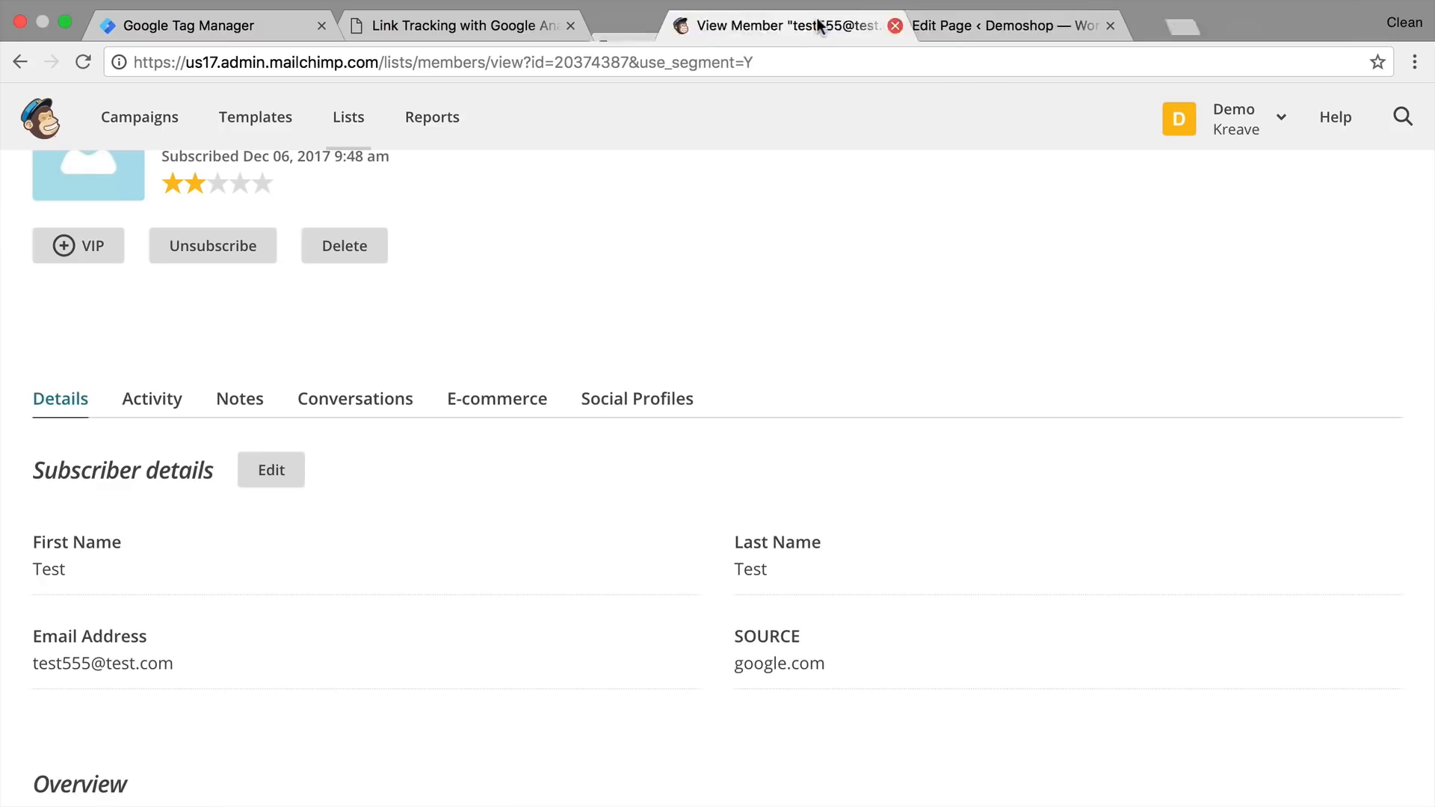
left_click(413, 25)
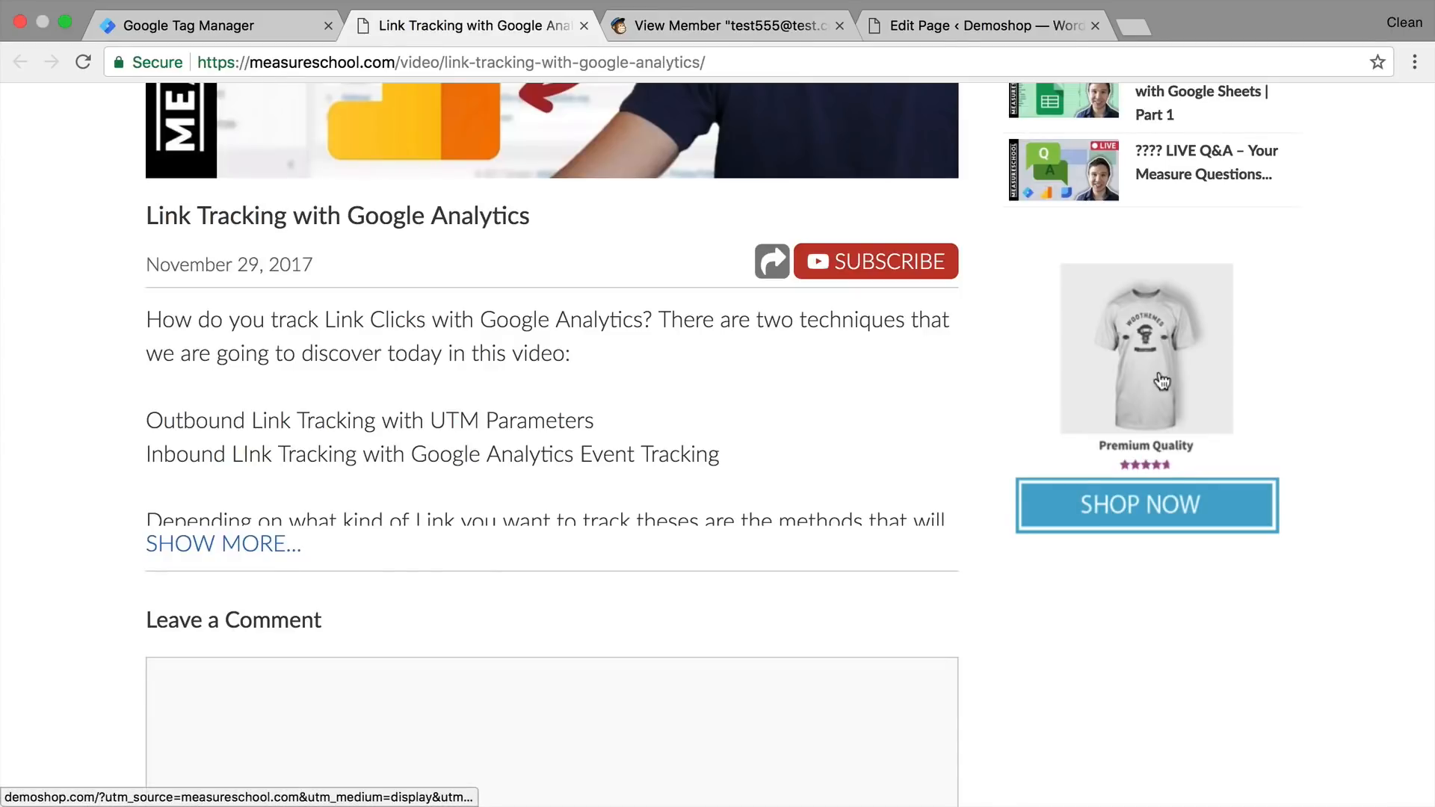
left_click(1161, 379)
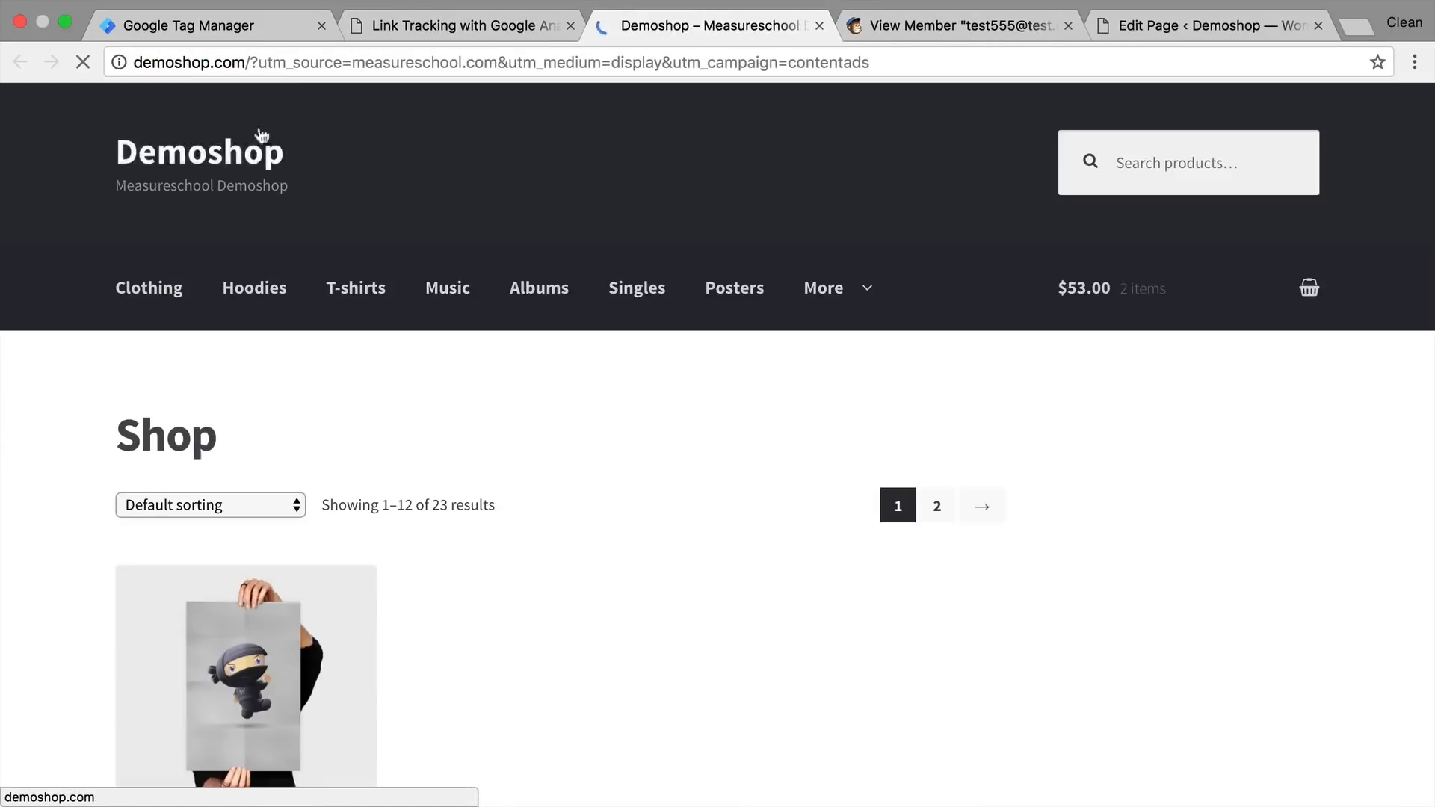
scroll(508, 283, "down", 3)
scroll(509, 282, "down", 3)
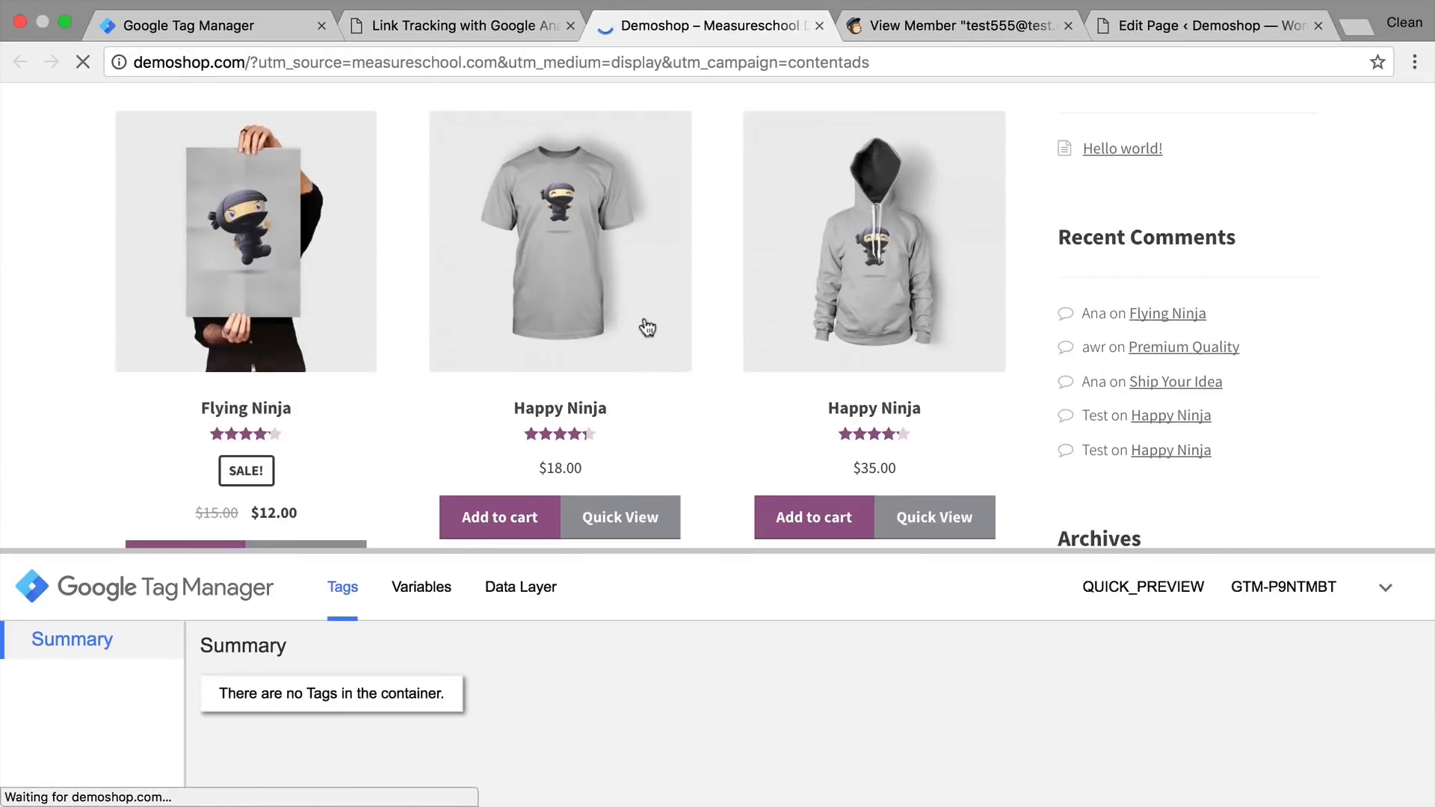
left_click(645, 324)
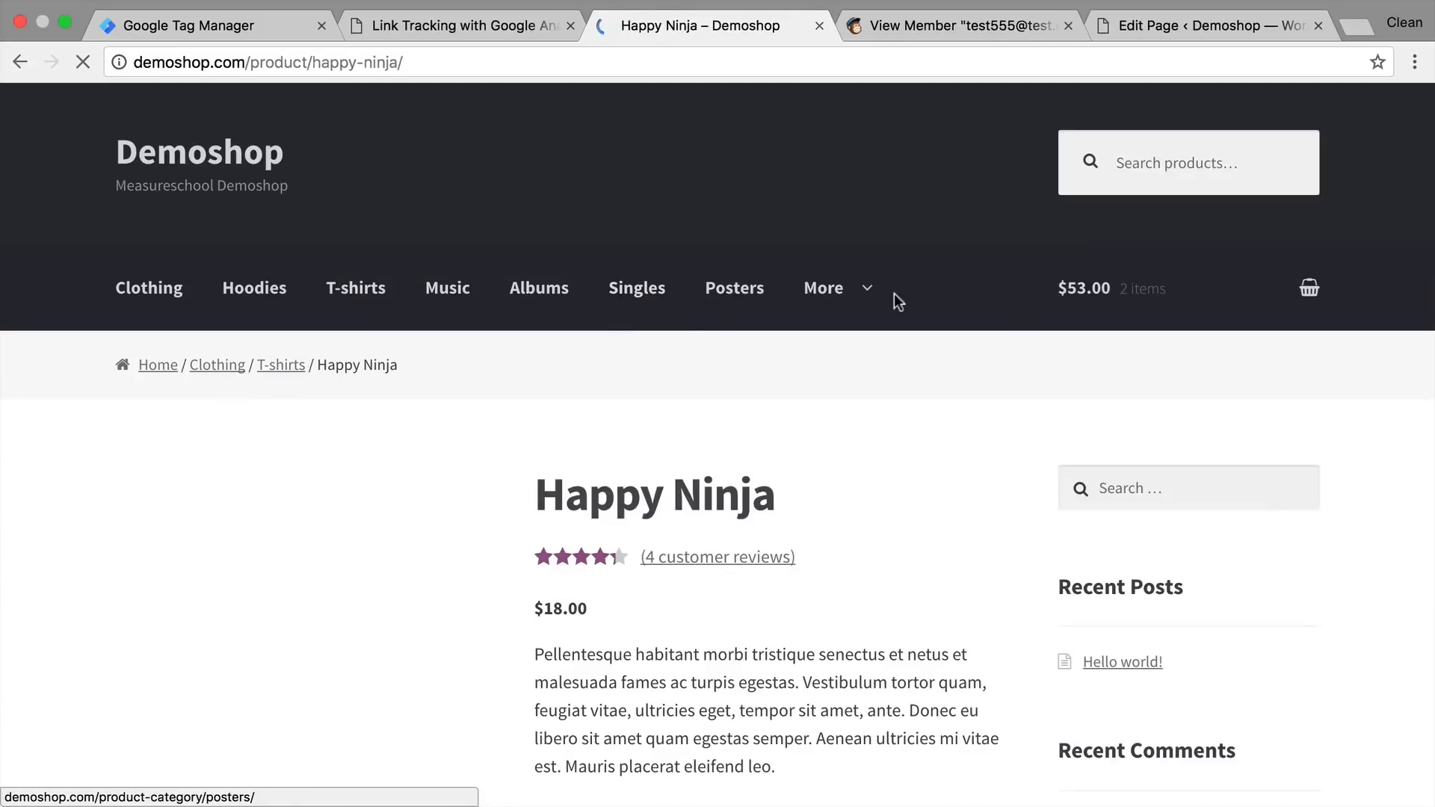
- Go to the Mailchimp Contact Form page from Demoshop's navigation and bring the form fields into view
mouse_move(894, 293)
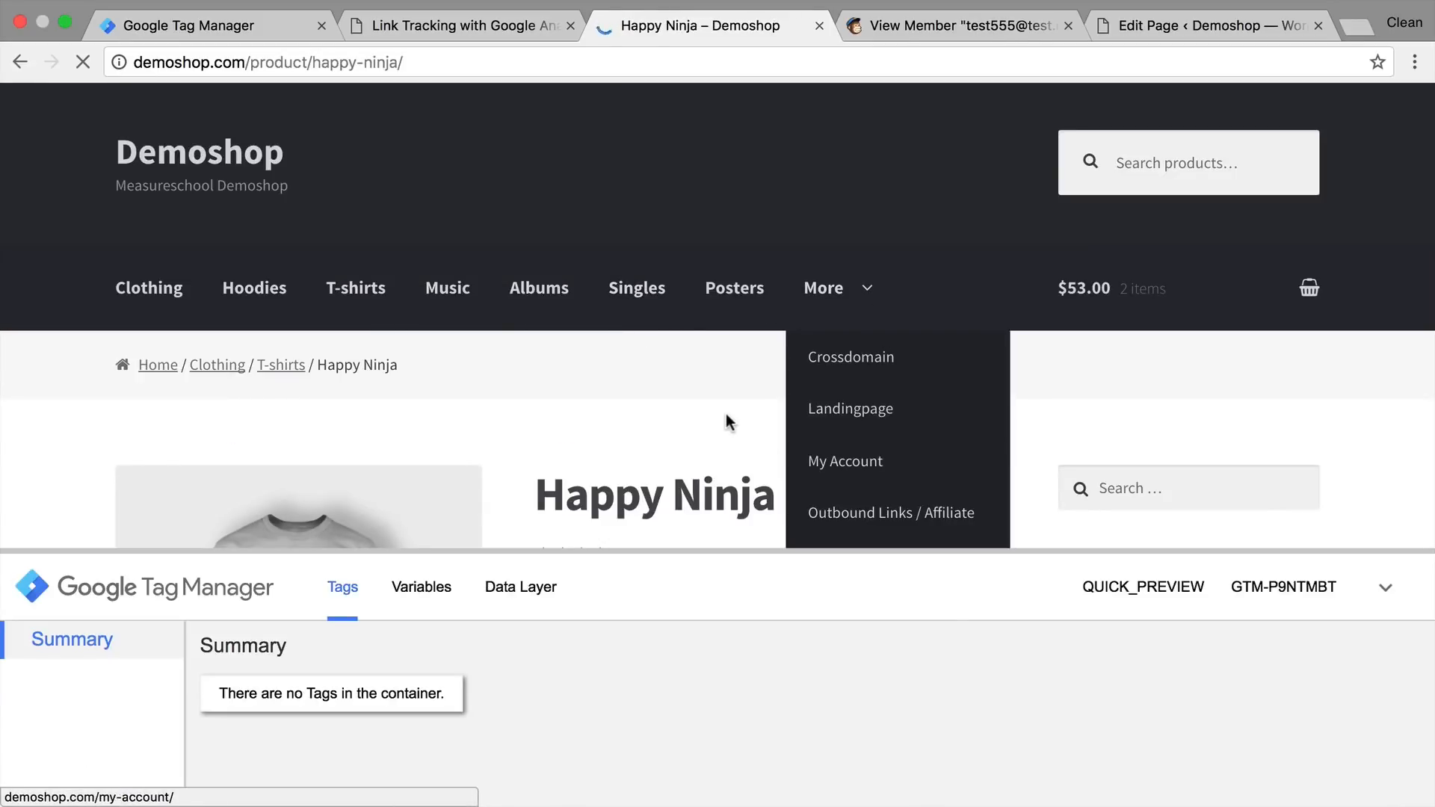
scroll(725, 415, "down", 3)
left_click(893, 346)
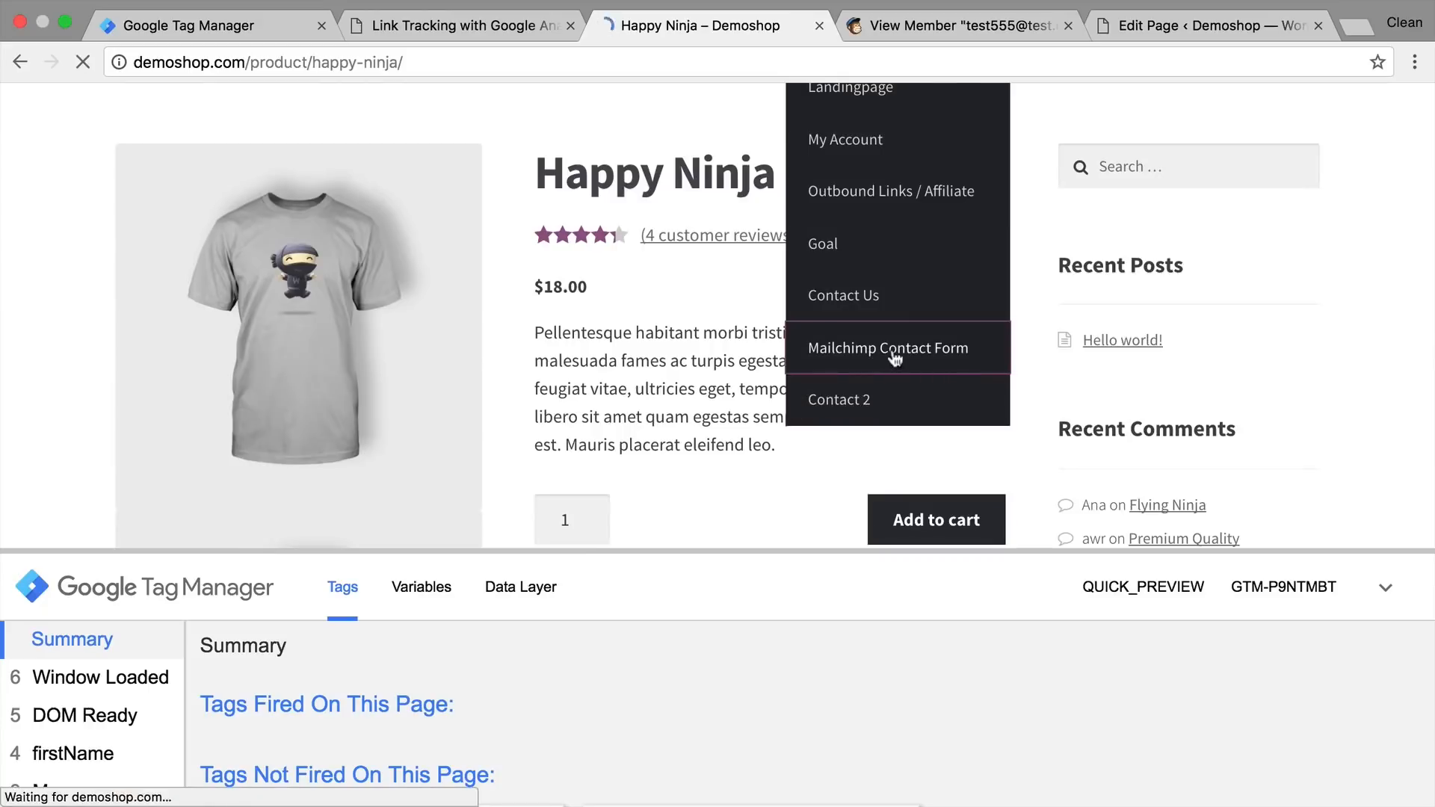
scroll(734, 243, "down", 5)
scroll(737, 255, "up", 3)
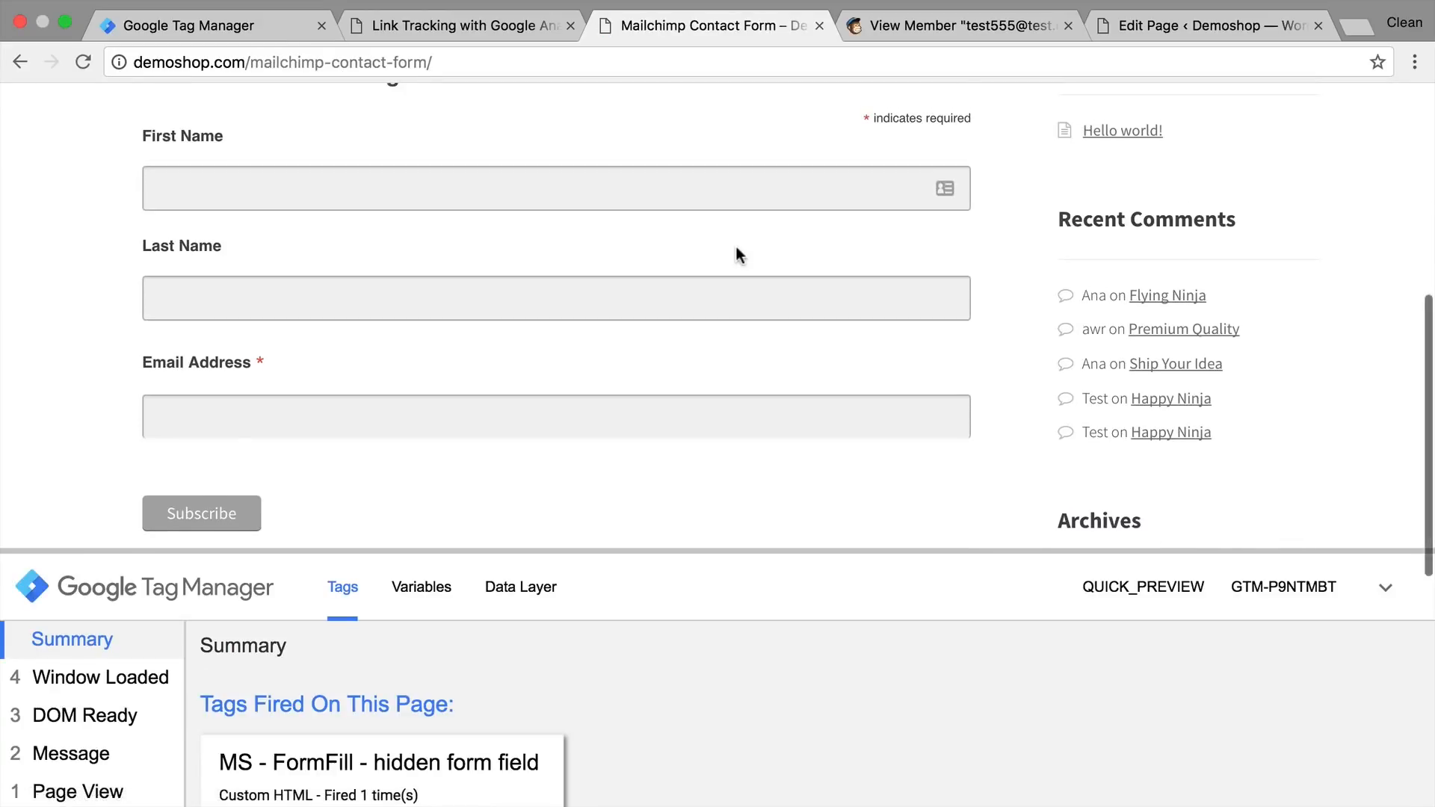
- Fill the form with the saved test contact, replace the part before the @ in its email address, and subscribe
left_click(570, 197)
left_click(281, 232)
left_click_drag(185, 417, 128, 415)
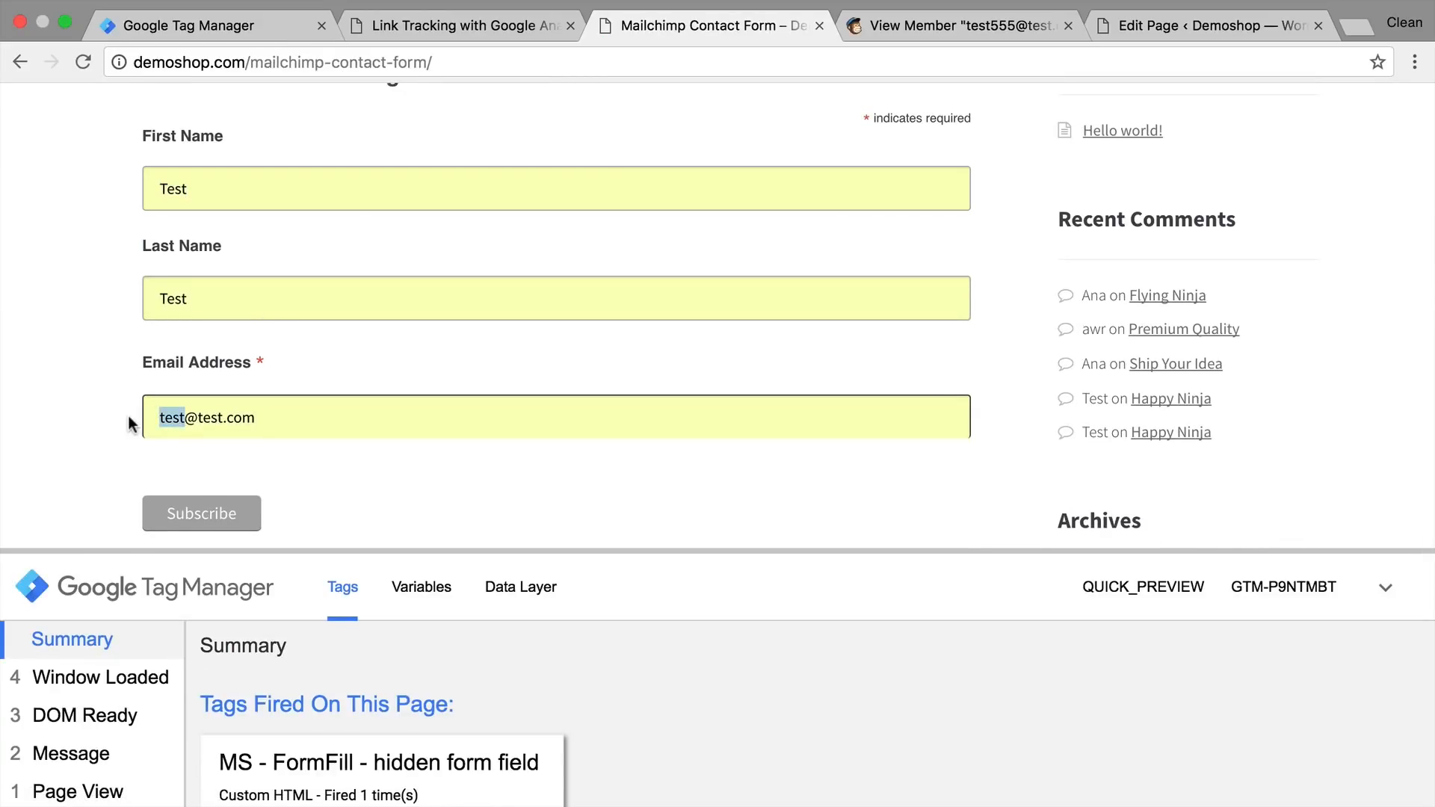
type("hiddenformtest")
left_click(200, 512)
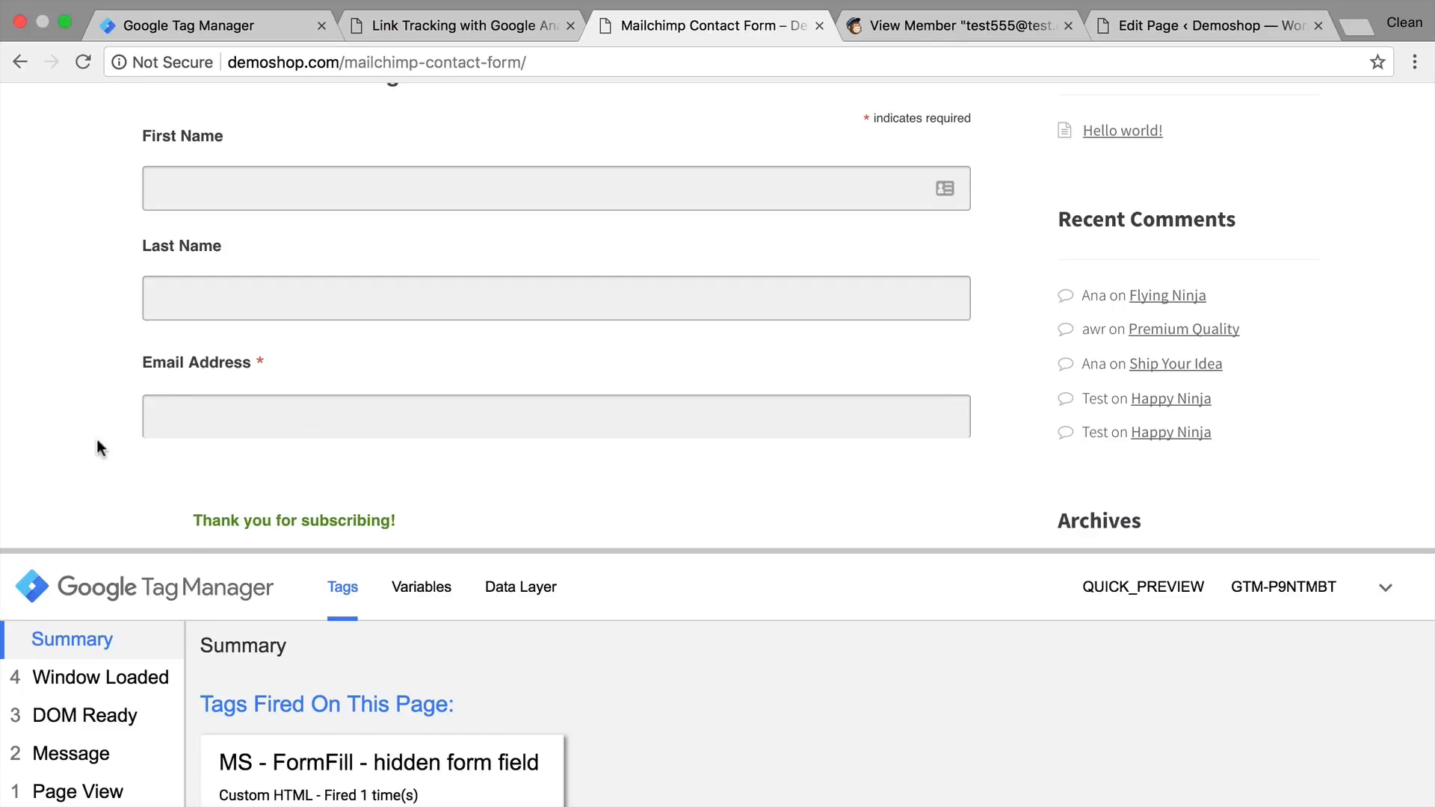
scroll(97, 443, "down", 3)
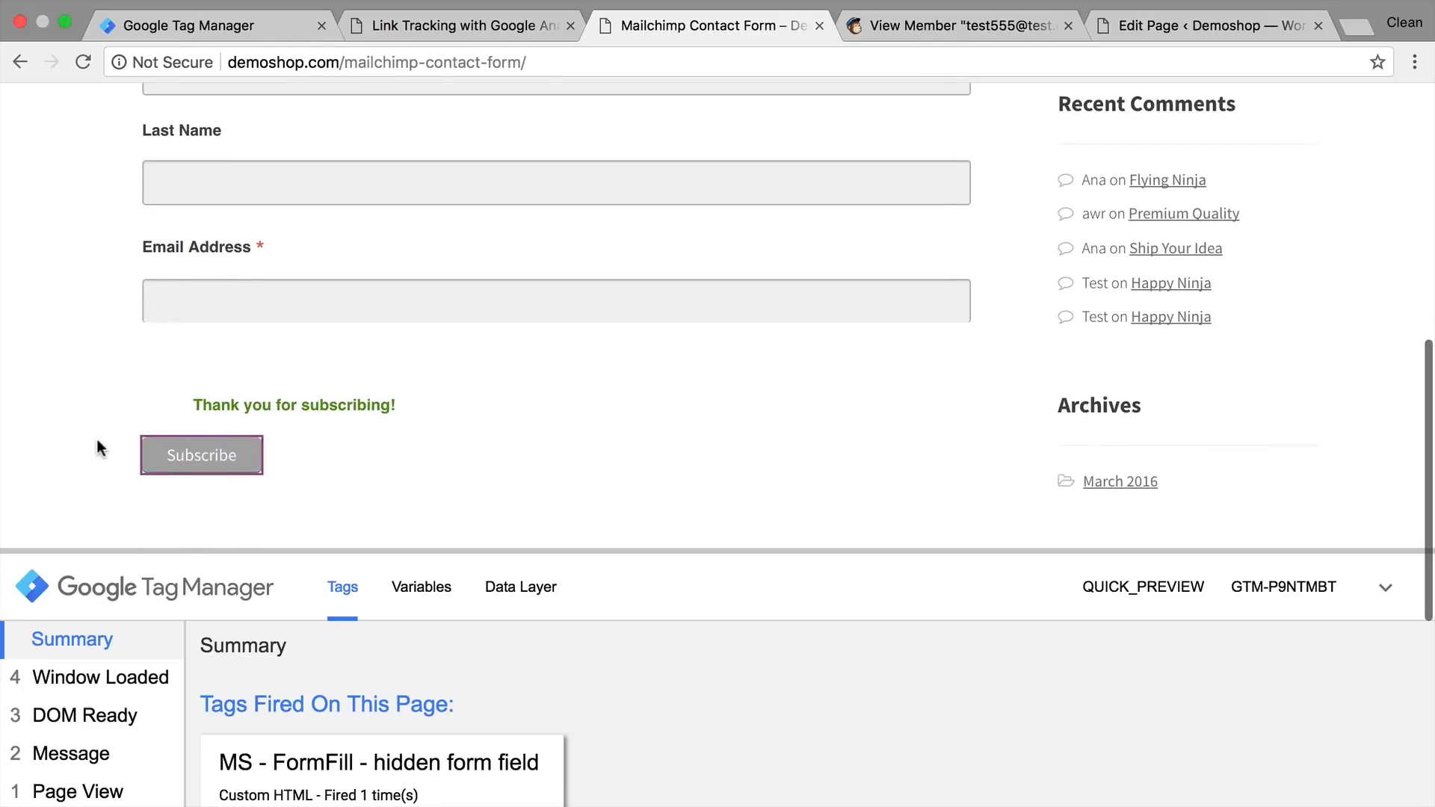
- In Mailchimp, open the Kreave list's newest subscriber and check the SOURCE value in the subscriber details
left_click(880, 31)
scroll(160, 232, "up", 4)
left_click(159, 232)
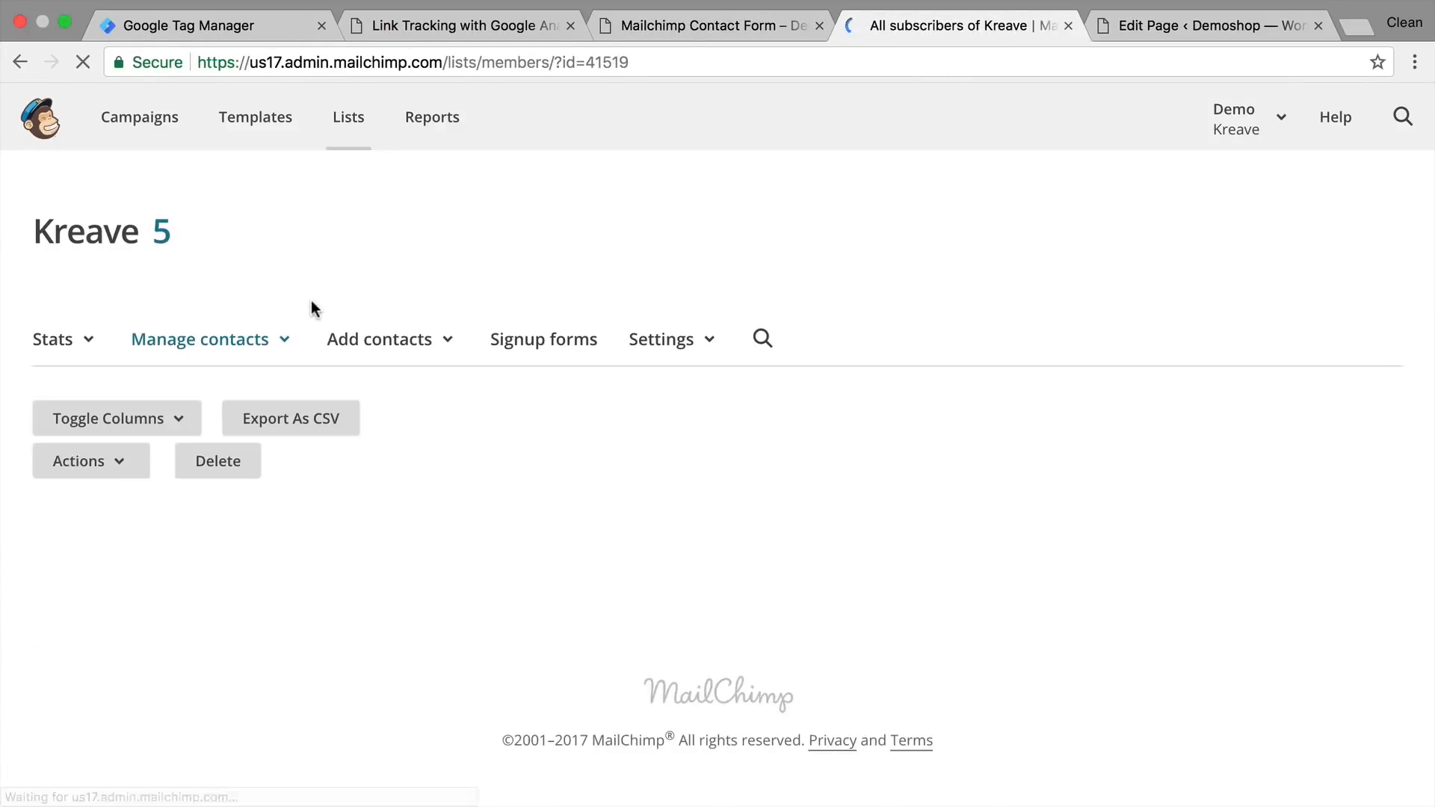
scroll(313, 302, "down", 5)
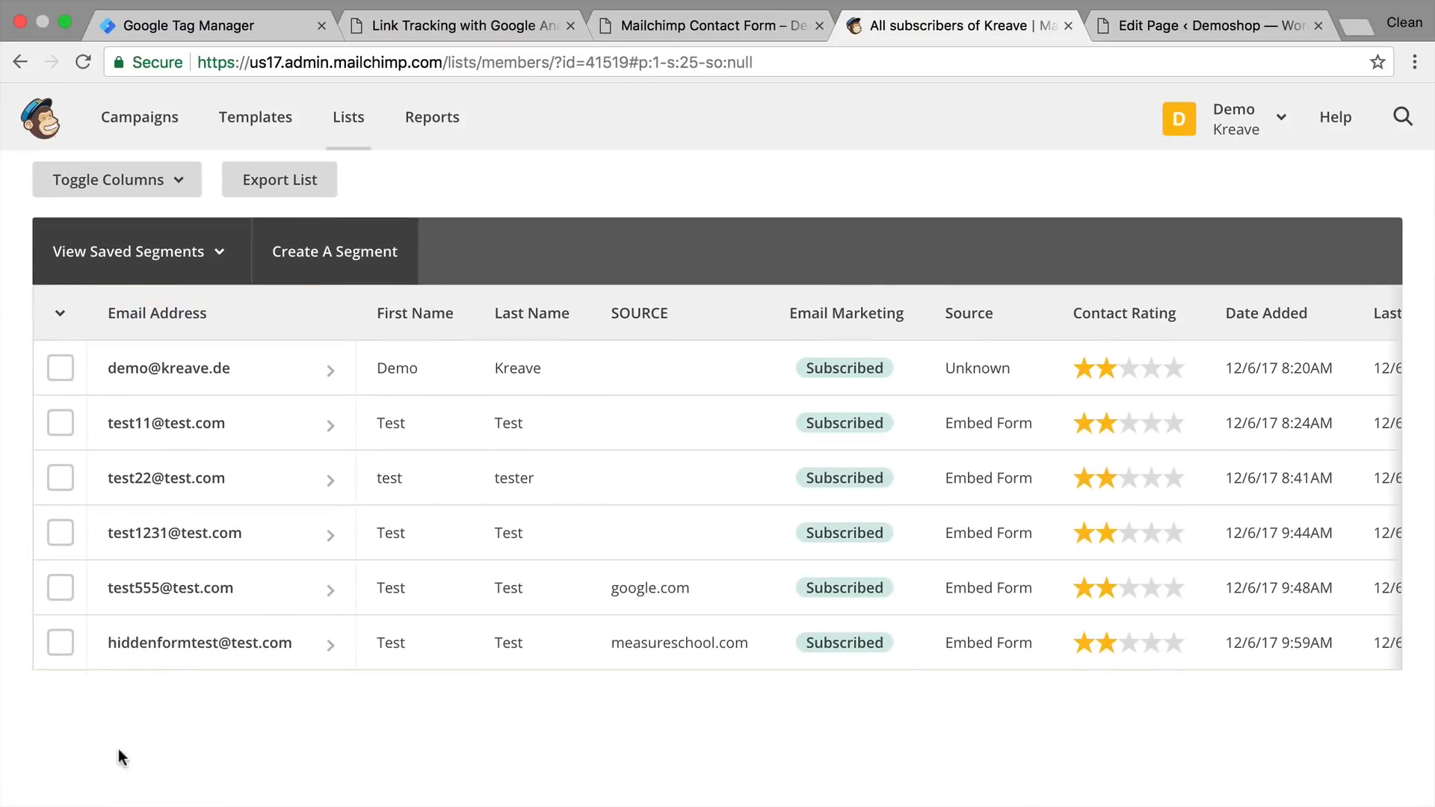
left_click(190, 656)
scroll(193, 660, "down", 5)
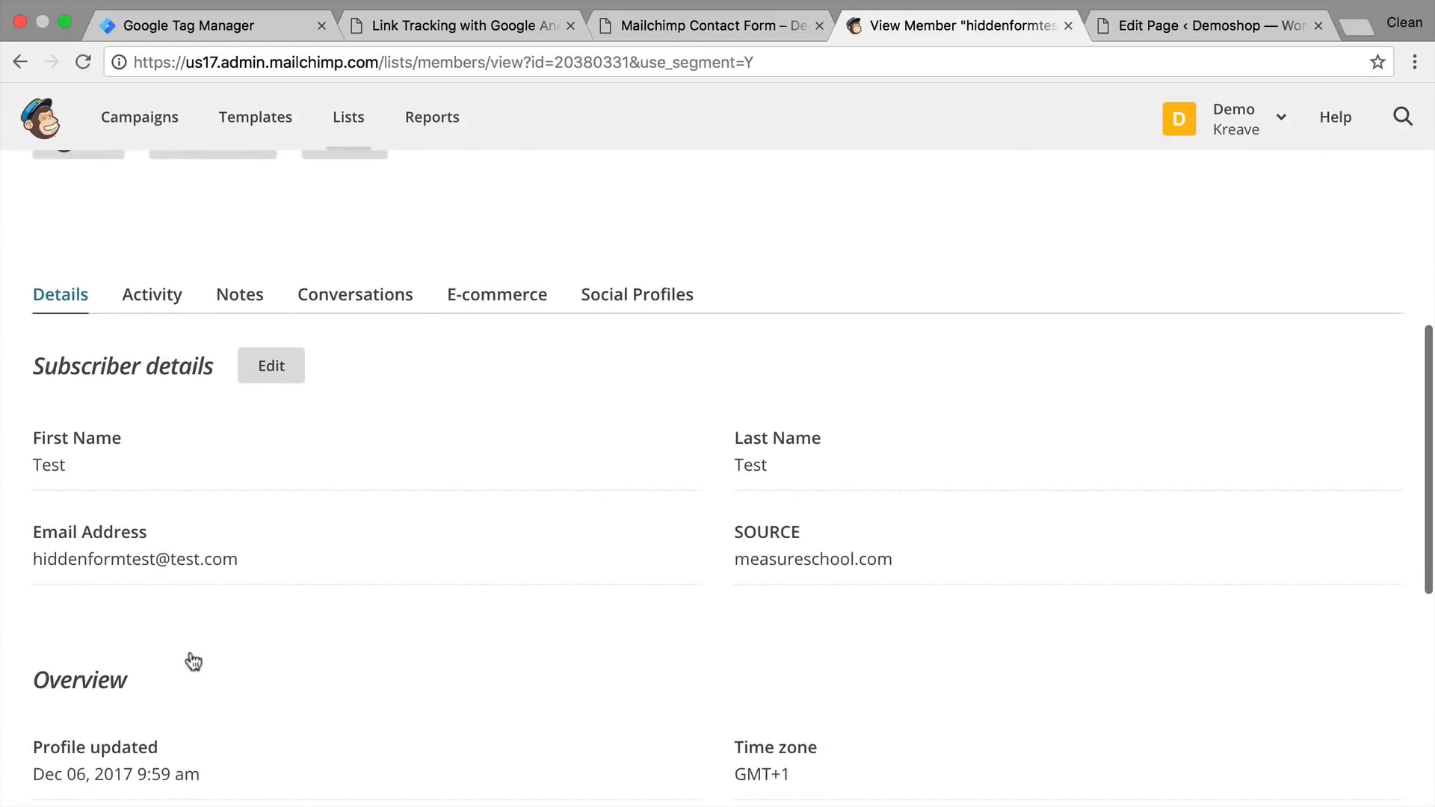
scroll(193, 661, "down", 1)
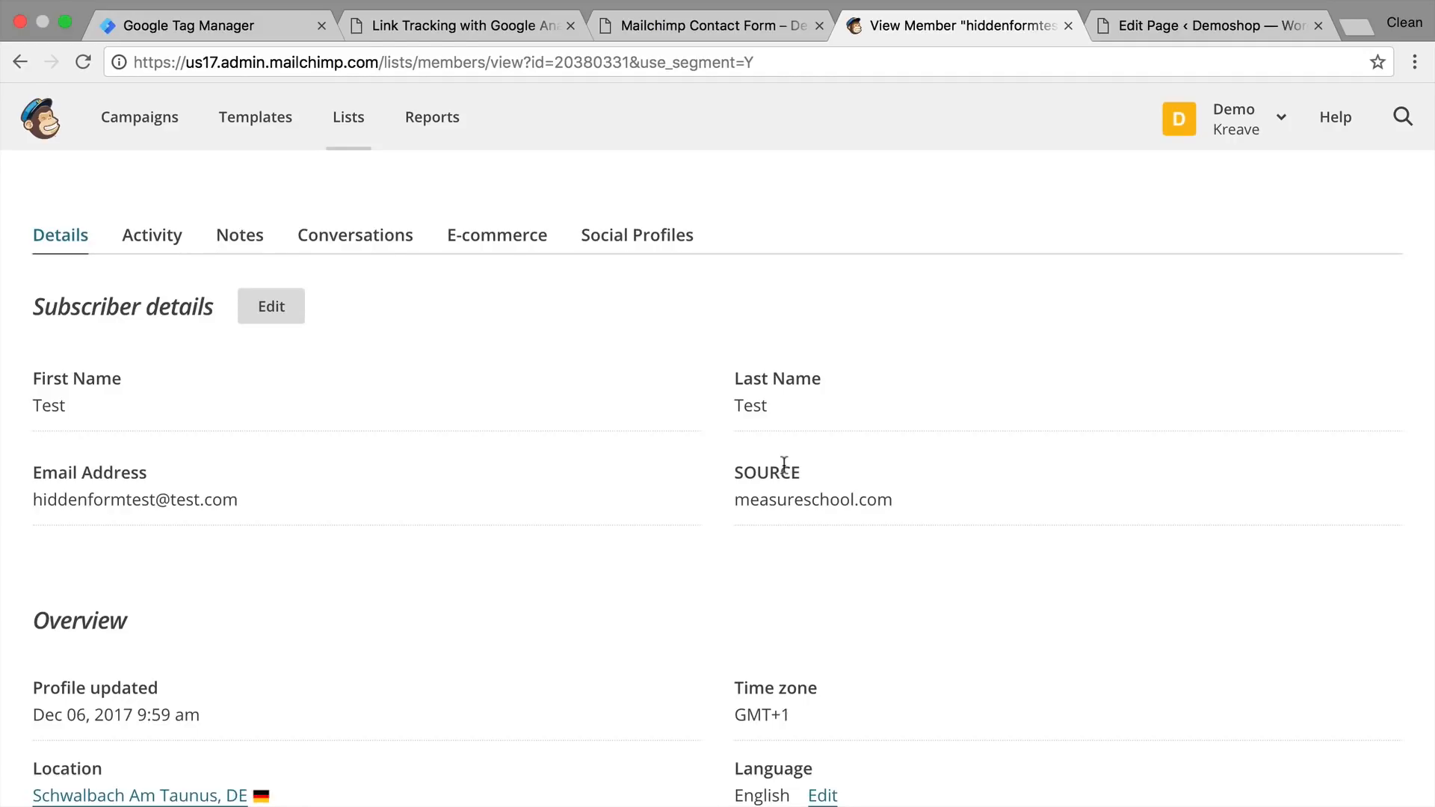
- Publish the Google Tag Manager workspace changes with version name Hidden Form Field Fill with Source and return to the subscriber's Mailchimp details
left_click(266, 35)
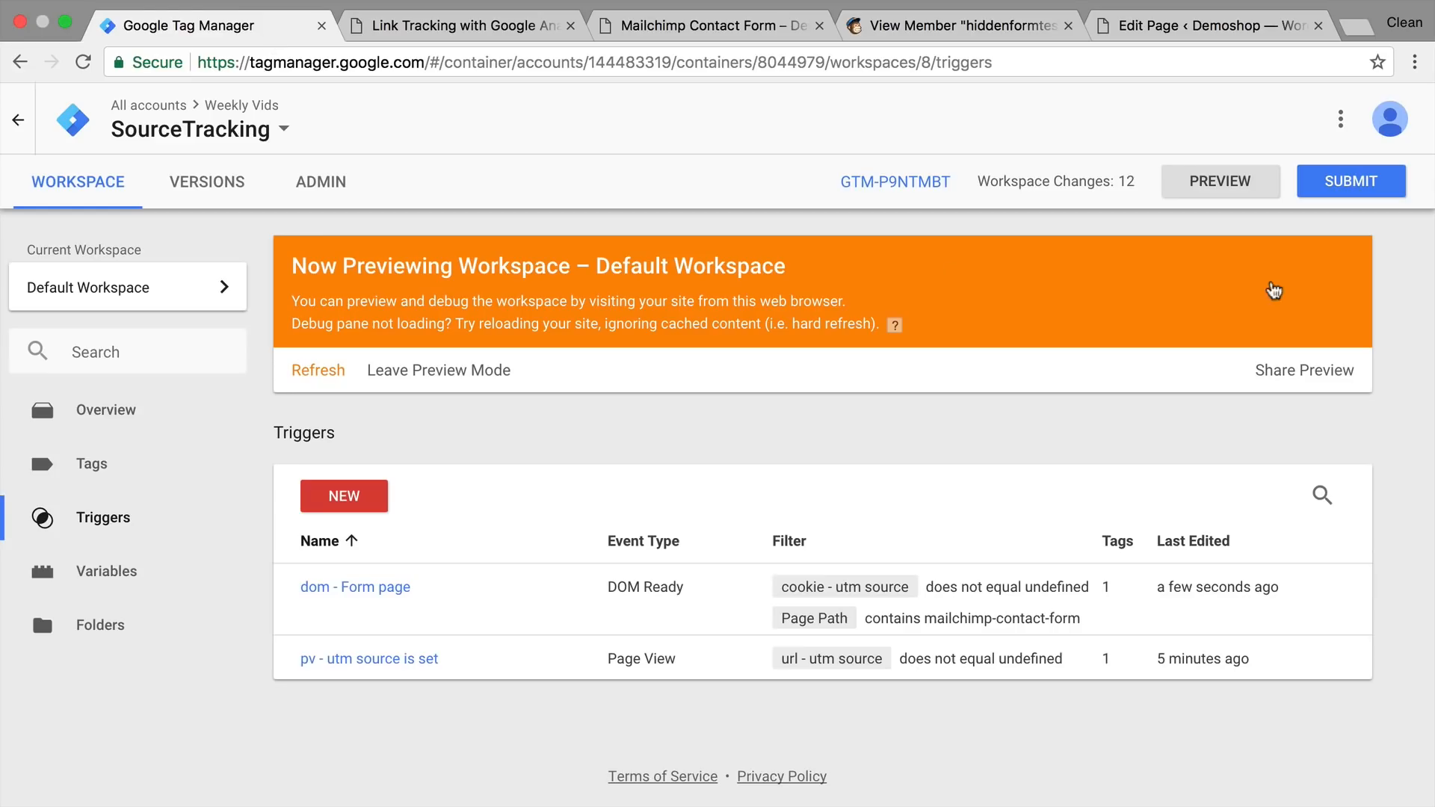
left_click(1370, 186)
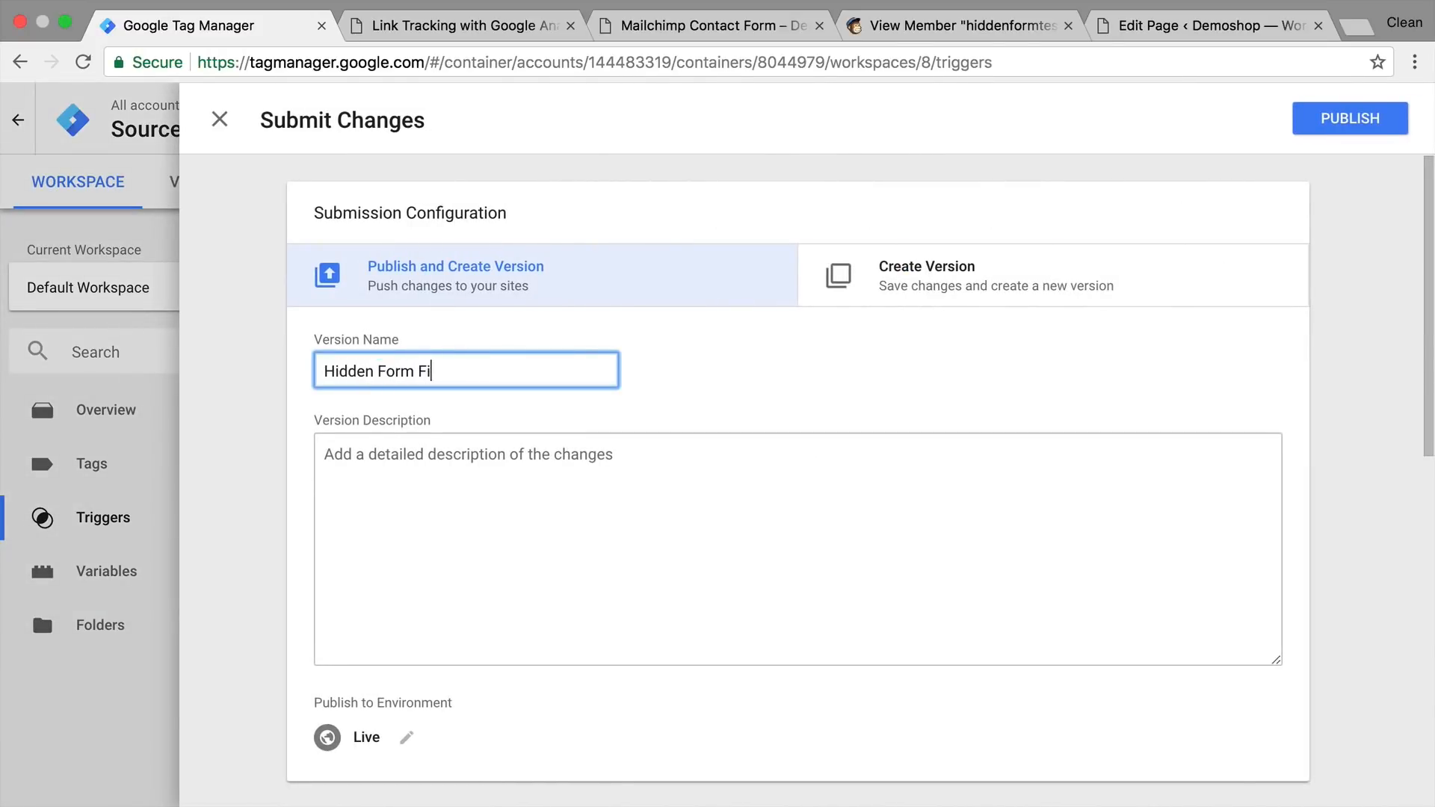
type("Hidden Form Field Fill with Source")
left_click(1371, 116)
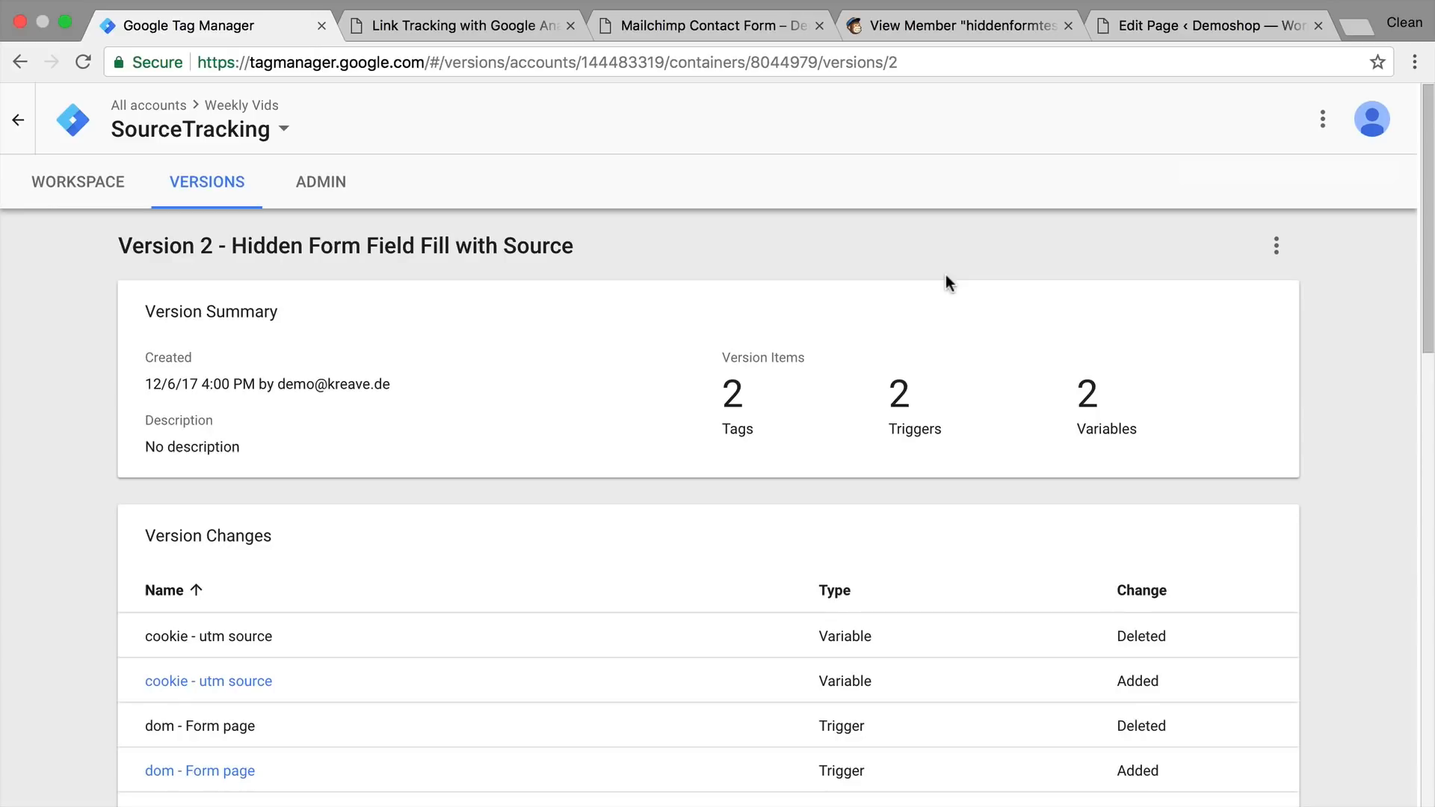
left_click(922, 17)
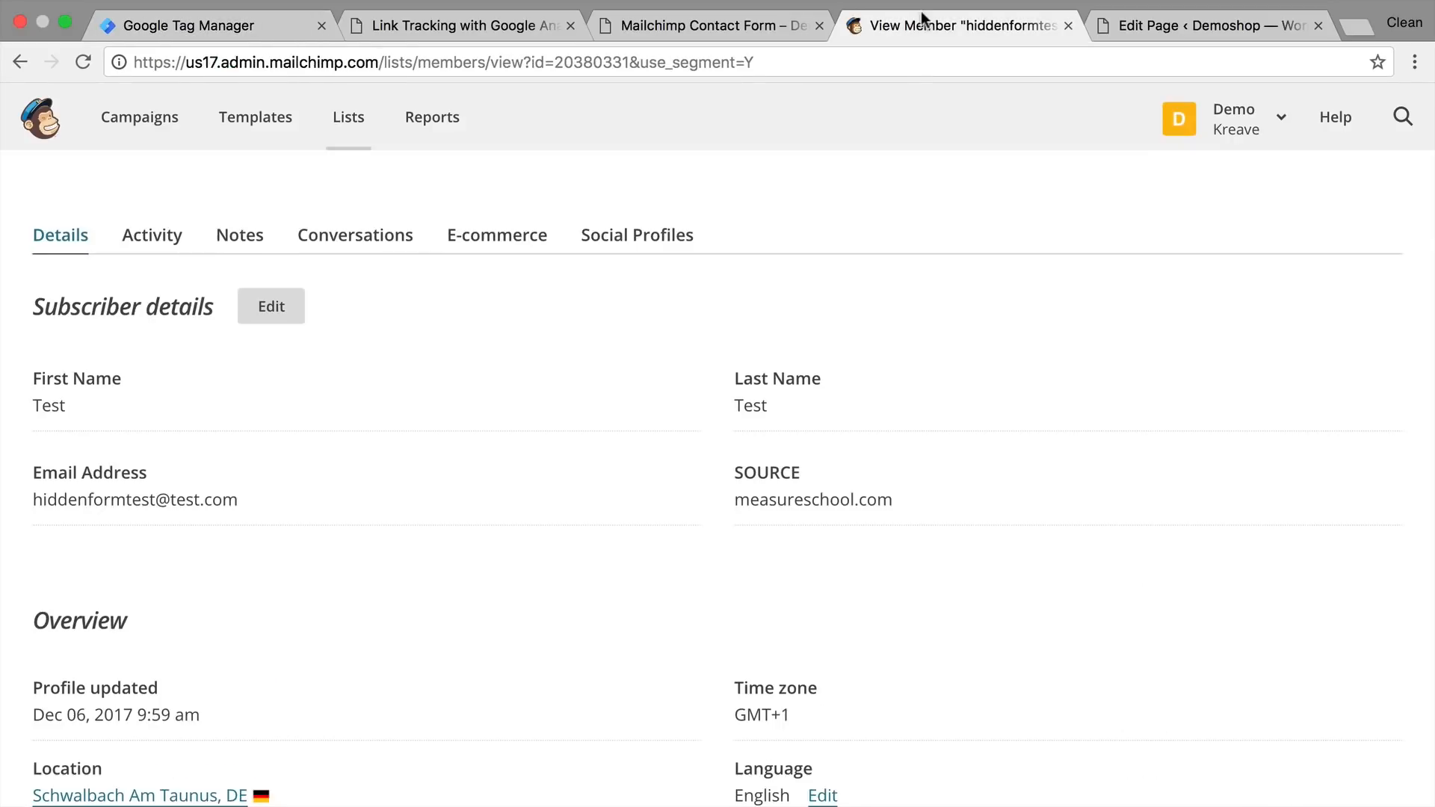